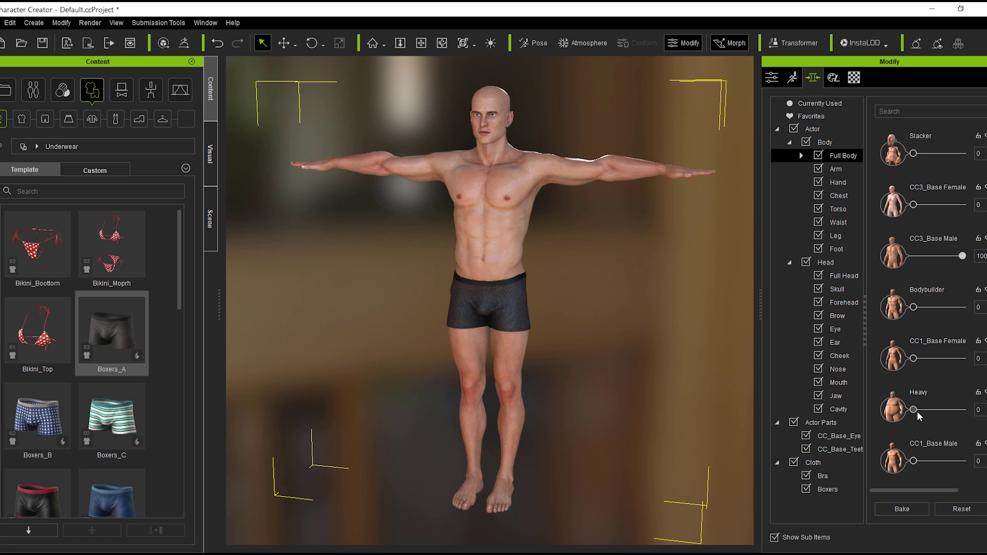
{"action": "left_click_drag", "start_coordinate": [918, 412], "coordinate": [872, 415]}
{"action": "scroll", "coordinate": [894, 420], "scroll_direction": "down", "scroll_amount": 1}
{"action": "scroll", "coordinate": [903, 427], "scroll_direction": "down", "scroll_amount": 2}
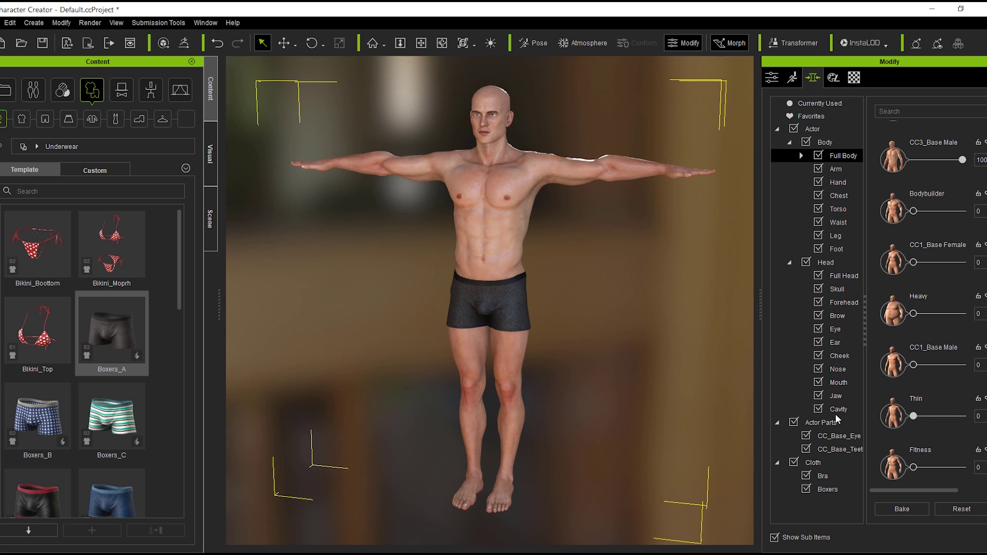
{"action": "scroll", "coordinate": [912, 398], "scroll_direction": "down", "scroll_amount": 1}
{"action": "mouse_move", "coordinate": [912, 460]}
{"action": "left_mouse_down"}
{"action": "mouse_move", "coordinate": [939, 460]}
{"action": "mouse_move", "coordinate": [893, 458]}
{"action": "left_mouse_up"}
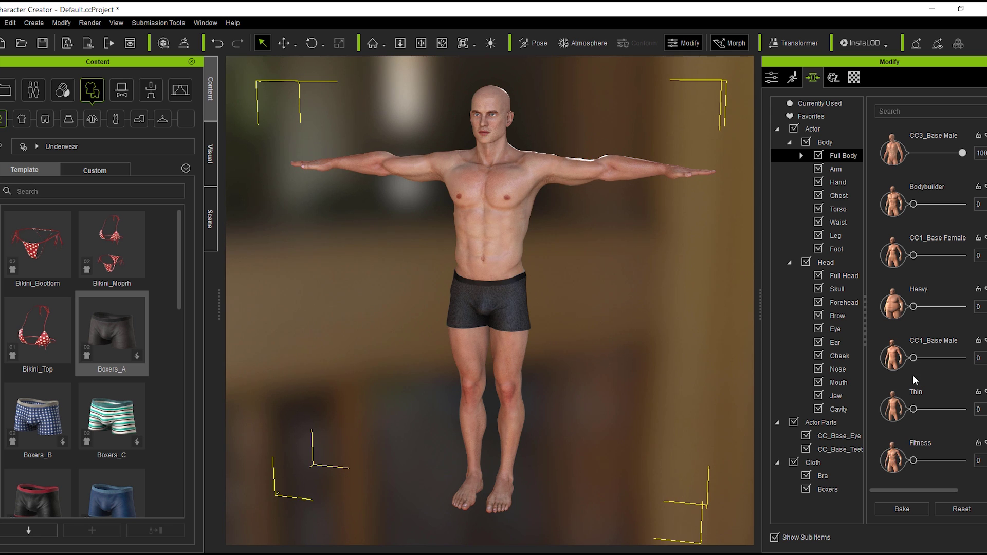
Set the actor's full-body Heavy morph to 31, leaving CC1_Base Male and Thin at 0
{"action": "mouse_move", "coordinate": [916, 306]}
{"action": "left_mouse_down"}
{"action": "mouse_move", "coordinate": [937, 307]}
{"action": "mouse_move", "coordinate": [931, 313]}
{"action": "left_mouse_up"}
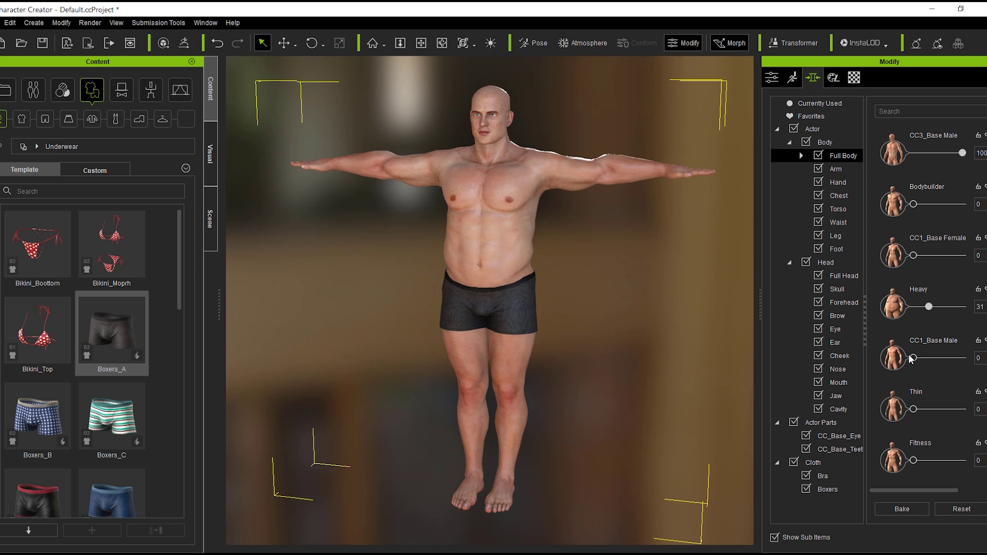
{"action": "mouse_move", "coordinate": [915, 363]}
{"action": "left_mouse_down"}
{"action": "mouse_move", "coordinate": [934, 359]}
{"action": "mouse_move", "coordinate": [914, 360]}
{"action": "left_mouse_up"}
{"action": "left_click_drag", "start_coordinate": [914, 409], "coordinate": [878, 414]}
{"action": "right_click_drag", "start_coordinate": [676, 287], "coordinate": [503, 304]}
{"action": "right_click_drag", "start_coordinate": [374, 308], "coordinate": [639, 298]}
{"action": "scroll", "coordinate": [710, 289], "scroll_direction": "up", "scroll_amount": 2}
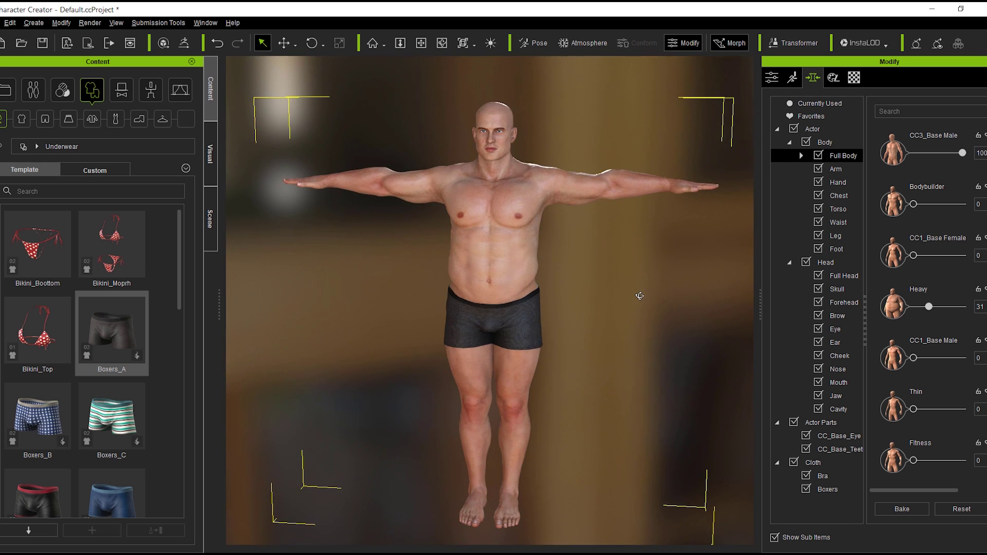
In the Arm morphs, set Arm Length to 0 and Shoulder Size to 26
{"action": "left_click", "coordinate": [833, 172]}
{"action": "scroll", "coordinate": [641, 273], "scroll_direction": "up", "scroll_amount": 2}
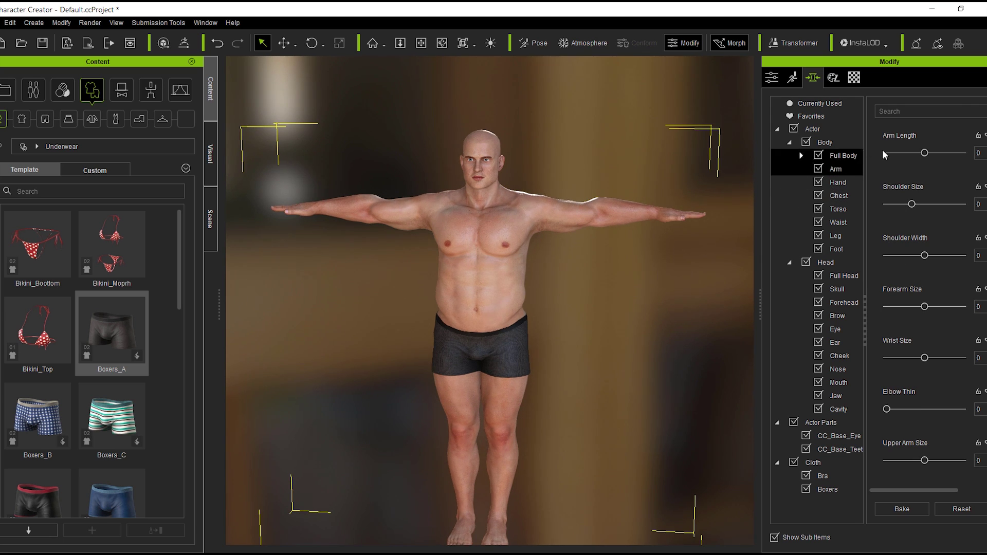
{"action": "mouse_move", "coordinate": [925, 153]}
{"action": "left_mouse_down"}
{"action": "mouse_move", "coordinate": [963, 153]}
{"action": "mouse_move", "coordinate": [863, 168]}
{"action": "mouse_move", "coordinate": [924, 160]}
{"action": "left_mouse_up"}
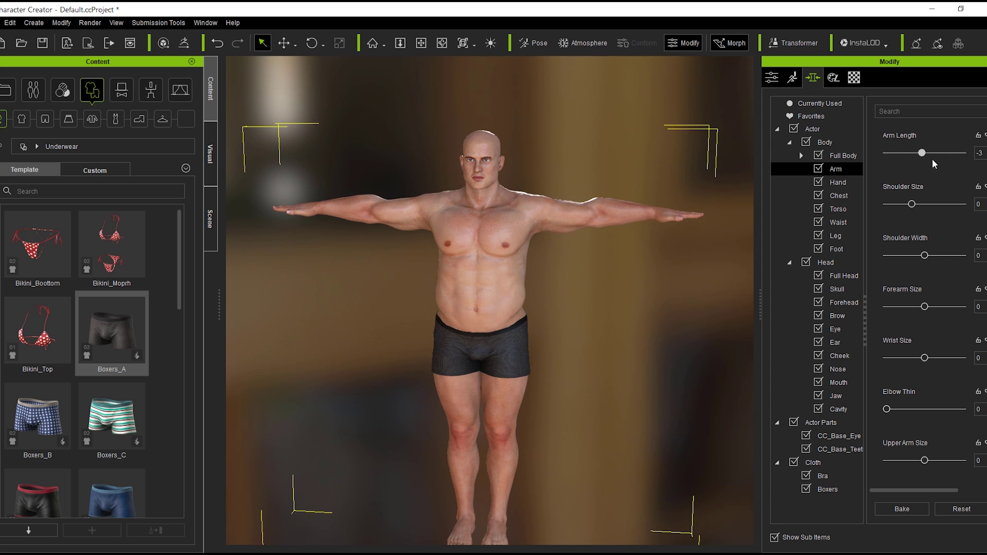
{"action": "type", "text": "0"}
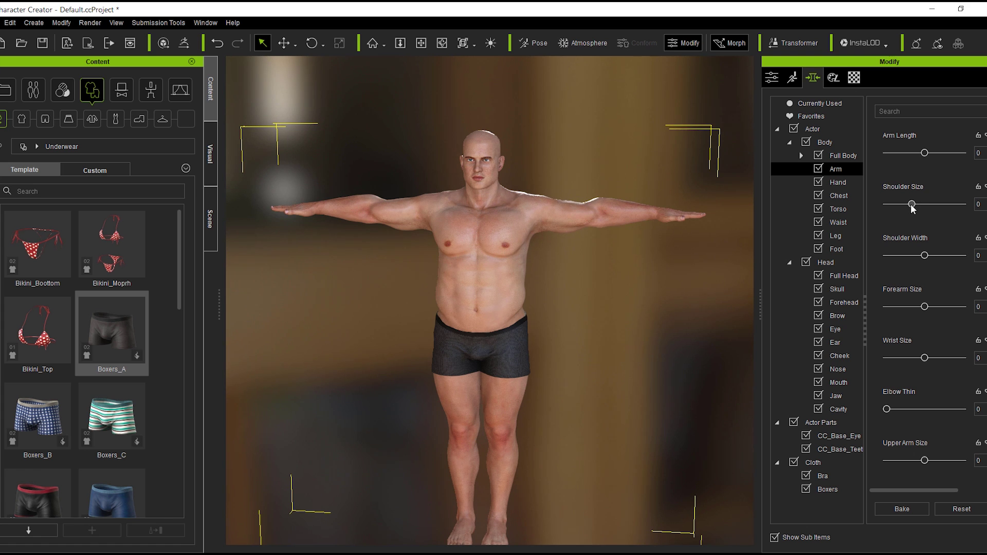
{"action": "left_click_drag", "start_coordinate": [912, 206], "coordinate": [935, 204]}
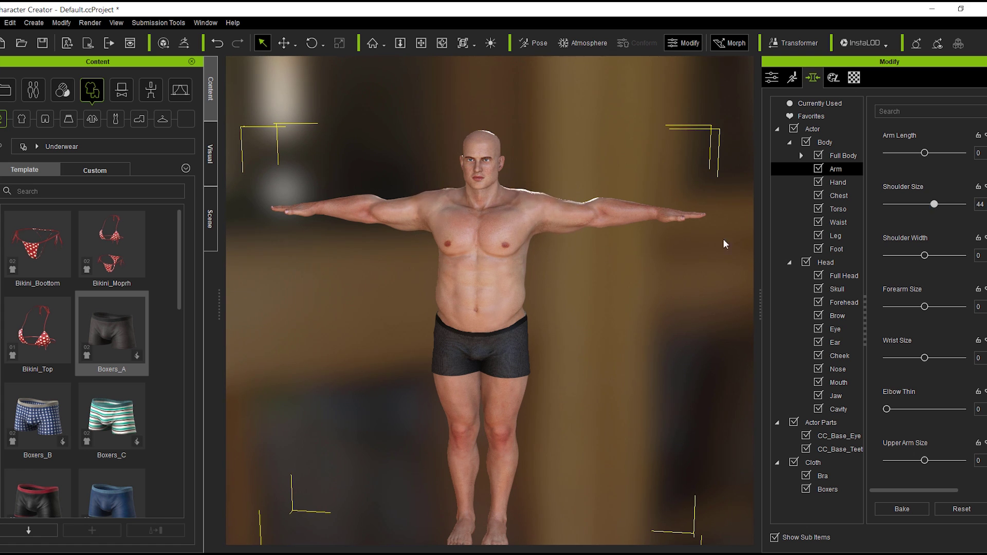
{"action": "right_click_drag", "start_coordinate": [726, 244], "coordinate": [303, 362]}
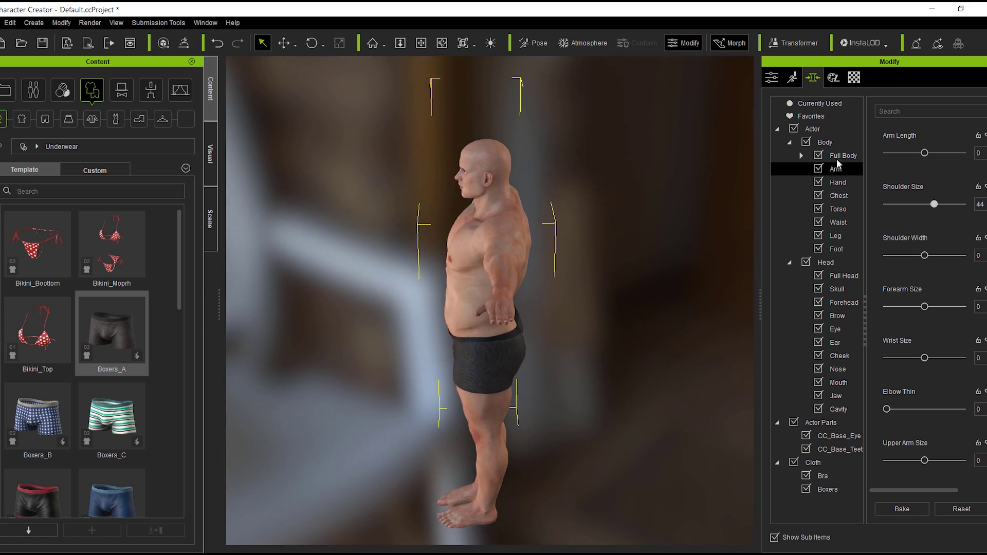
{"action": "mouse_move", "coordinate": [937, 205]}
{"action": "left_mouse_down"}
{"action": "mouse_move", "coordinate": [951, 205]}
{"action": "mouse_move", "coordinate": [925, 205]}
{"action": "left_mouse_up"}
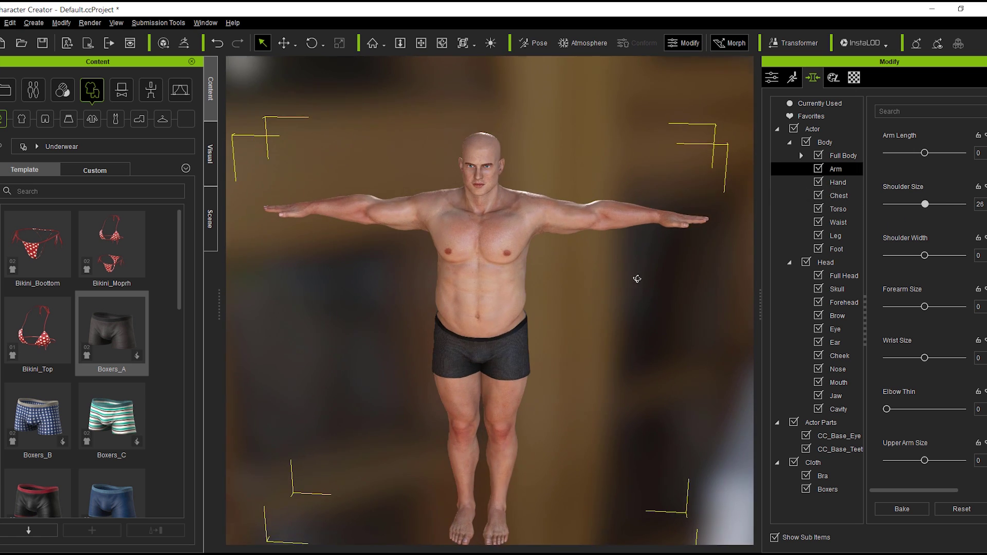
{"action": "right_click_drag", "start_coordinate": [634, 280], "coordinate": [645, 259]}
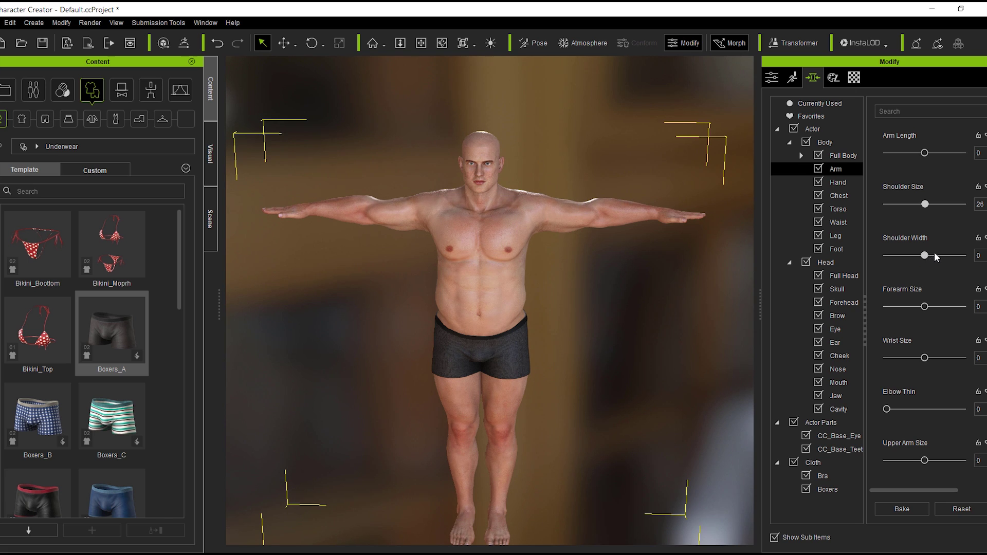
Adjust the arm proportions with Shoulder Width -7, Forearm Size 79 and Wrist Size -100
{"action": "left_click_drag", "start_coordinate": [929, 254], "coordinate": [924, 254]}
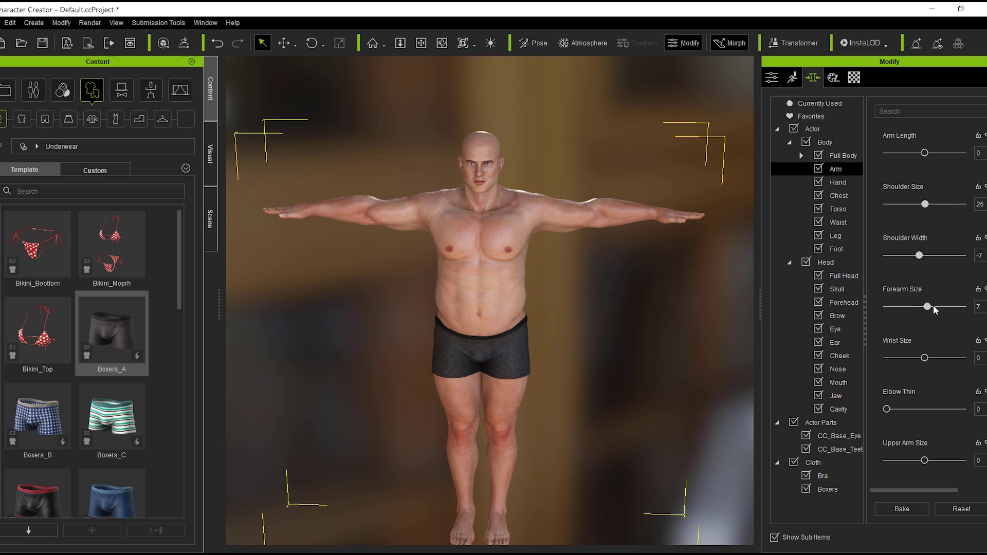
{"action": "left_click_drag", "start_coordinate": [932, 314], "coordinate": [957, 310]}
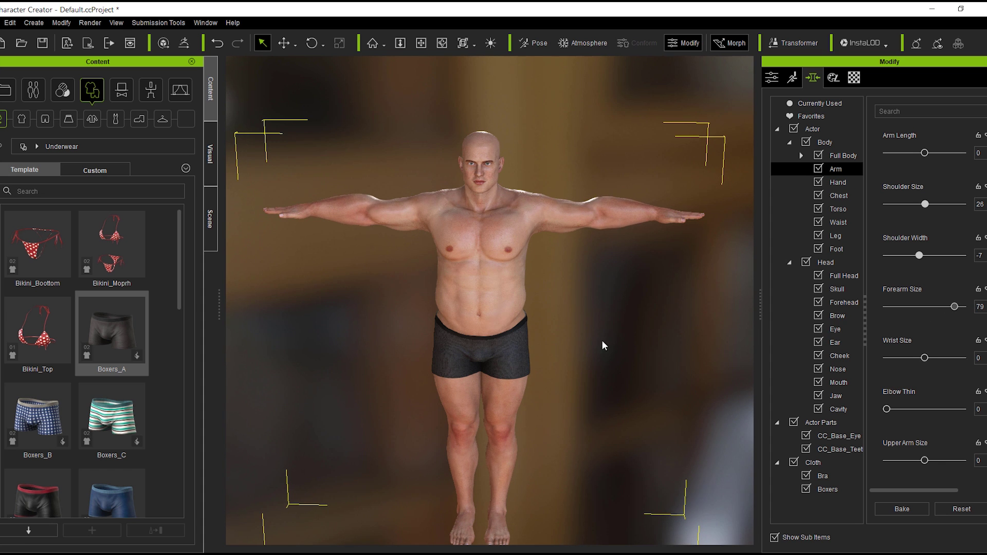
{"action": "right_click_drag", "start_coordinate": [600, 342], "coordinate": [633, 411]}
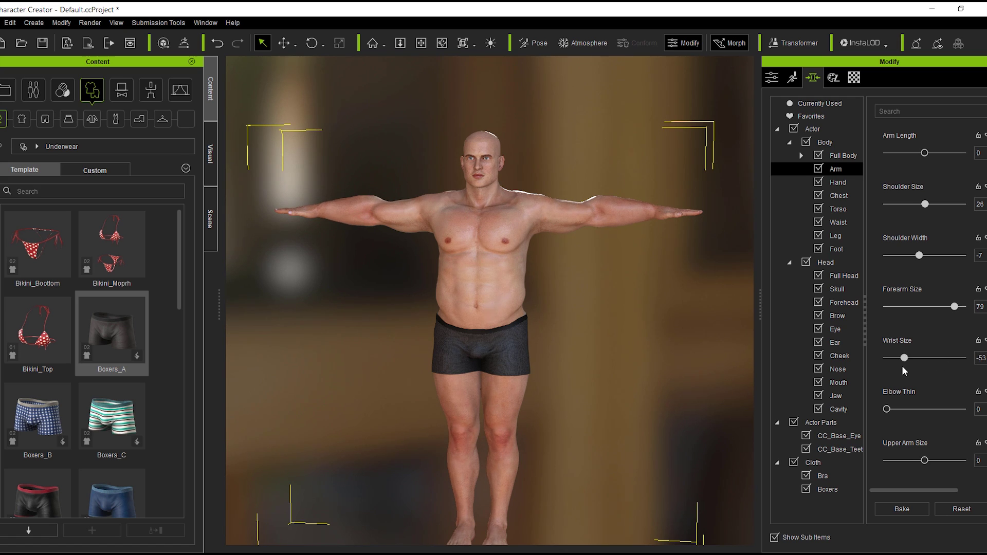
{"action": "left_click_drag", "start_coordinate": [951, 359], "coordinate": [878, 371]}
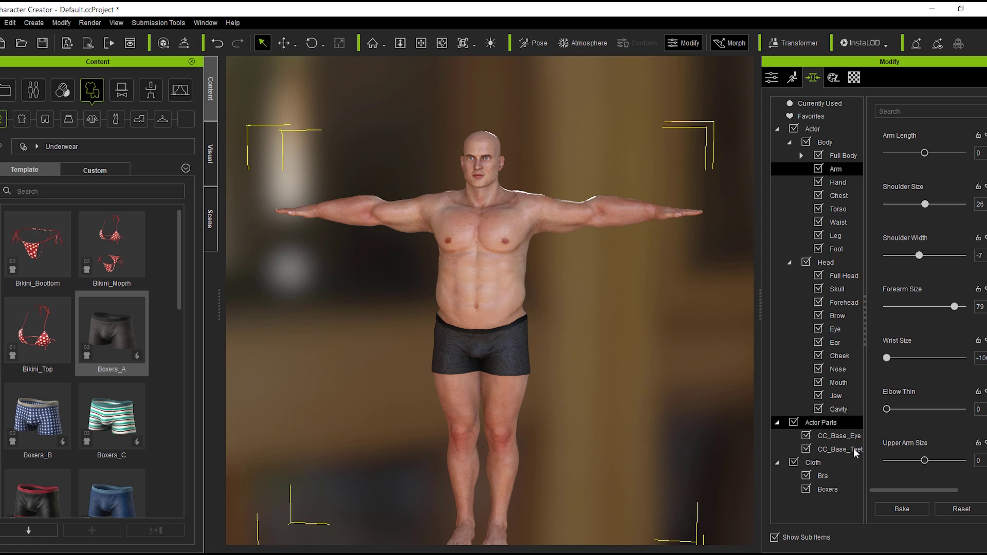
In the Chest morphs, leave Bust Size at 0 and set Chest Depth to -50
{"action": "left_click", "coordinate": [843, 183]}
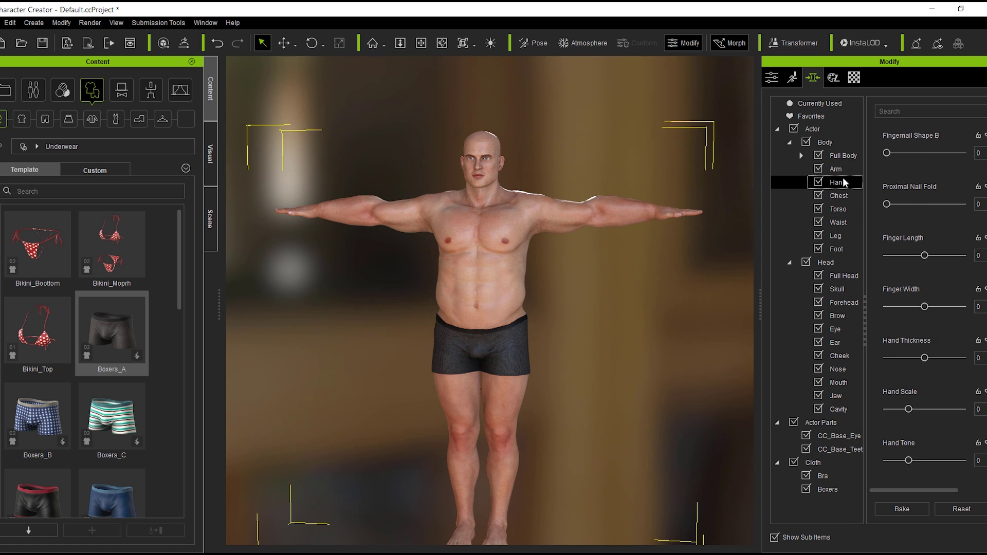
{"action": "mouse_move", "coordinate": [597, 316]}
{"action": "middle_mouse_down", "text": "alt"}
{"action": "mouse_move", "coordinate": [586, 328]}
{"action": "mouse_move", "coordinate": [607, 328]}
{"action": "middle_mouse_up", "text": "alt"}
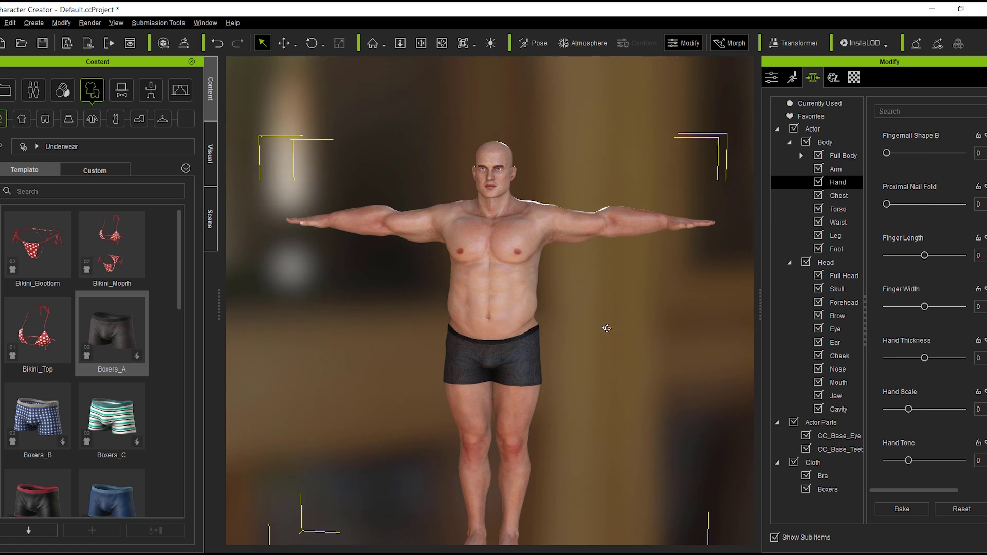
{"action": "left_click", "coordinate": [843, 196]}
{"action": "left_click_drag", "start_coordinate": [889, 153], "coordinate": [781, 168]}
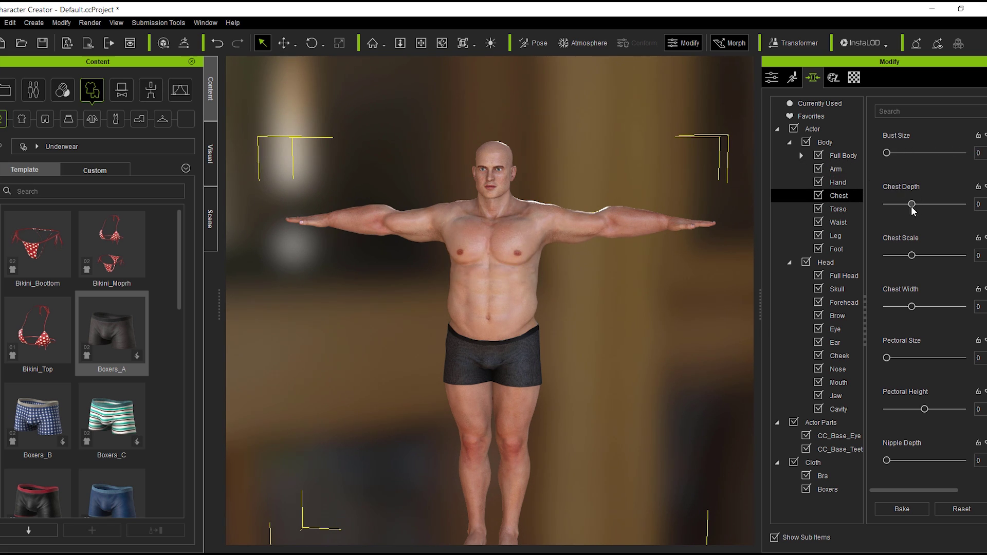
{"action": "left_click_drag", "start_coordinate": [924, 207], "coordinate": [932, 207]}
{"action": "right_click_drag", "start_coordinate": [581, 316], "coordinate": [337, 308]}
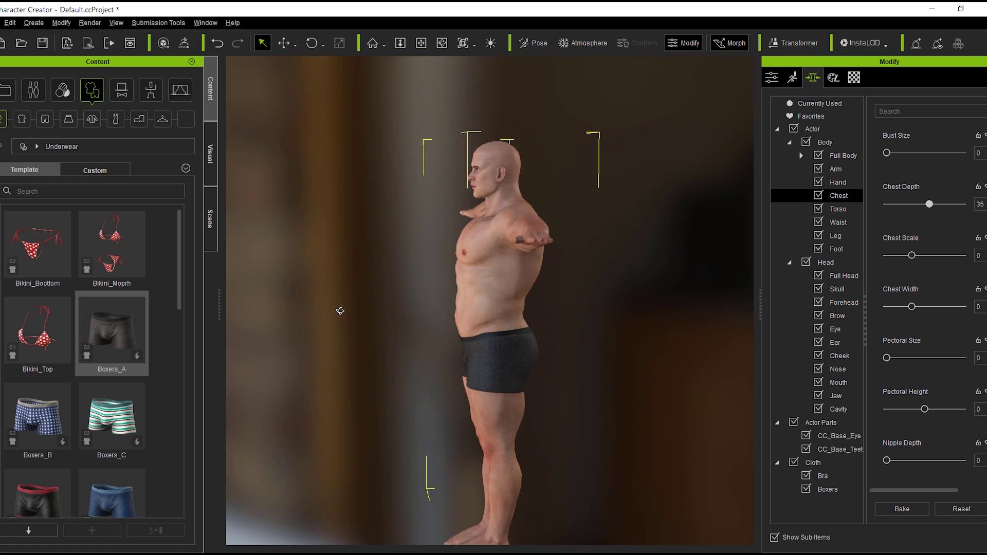
{"action": "left_click_drag", "start_coordinate": [933, 208], "coordinate": [866, 221]}
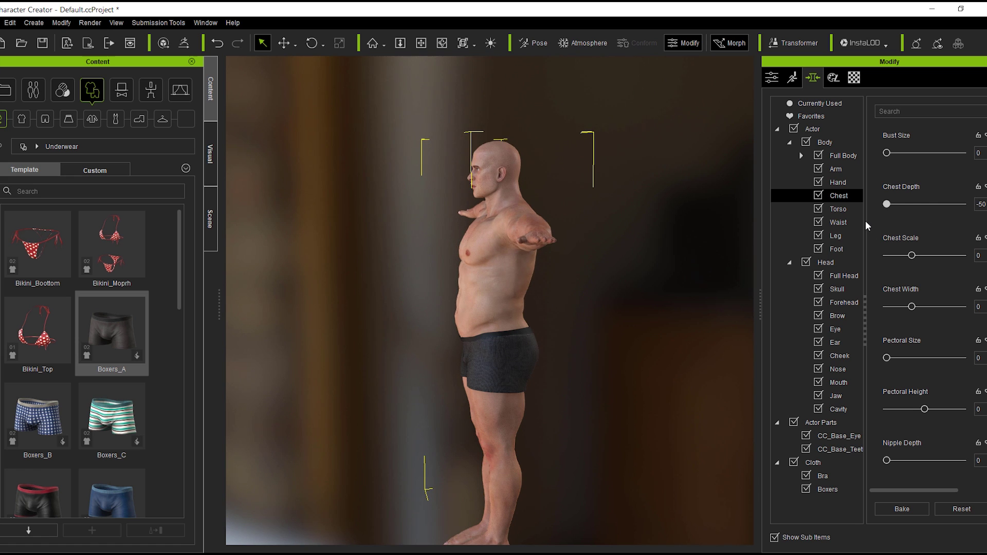
Try a smaller Chest Scale on the actor, and finally set it to 35
{"action": "right_click_drag", "start_coordinate": [657, 283], "coordinate": [785, 262]}
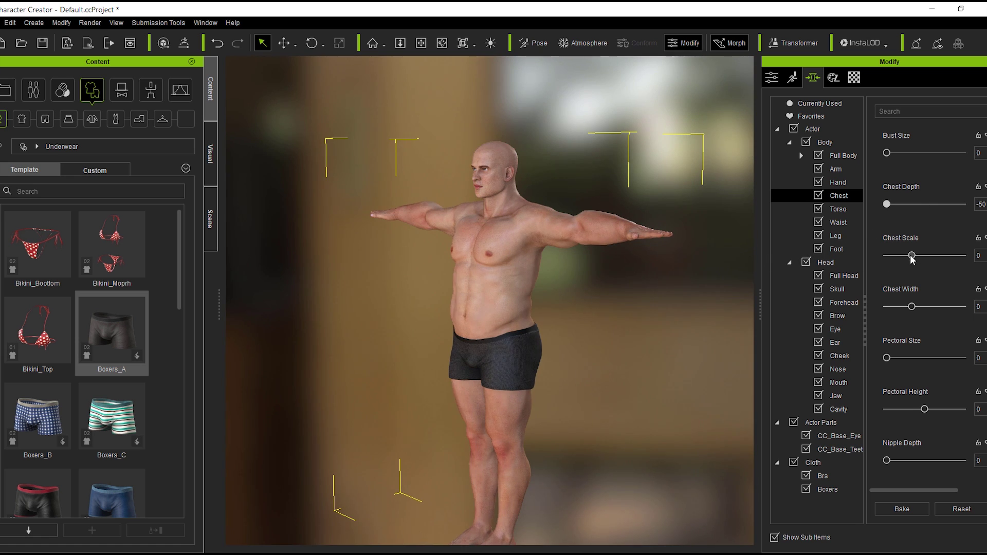
{"action": "mouse_move", "coordinate": [912, 257]}
{"action": "left_mouse_down"}
{"action": "mouse_move", "coordinate": [944, 255]}
{"action": "mouse_move", "coordinate": [895, 263]}
{"action": "left_mouse_up"}
{"action": "right_click_drag", "start_coordinate": [581, 271], "coordinate": [750, 256]}
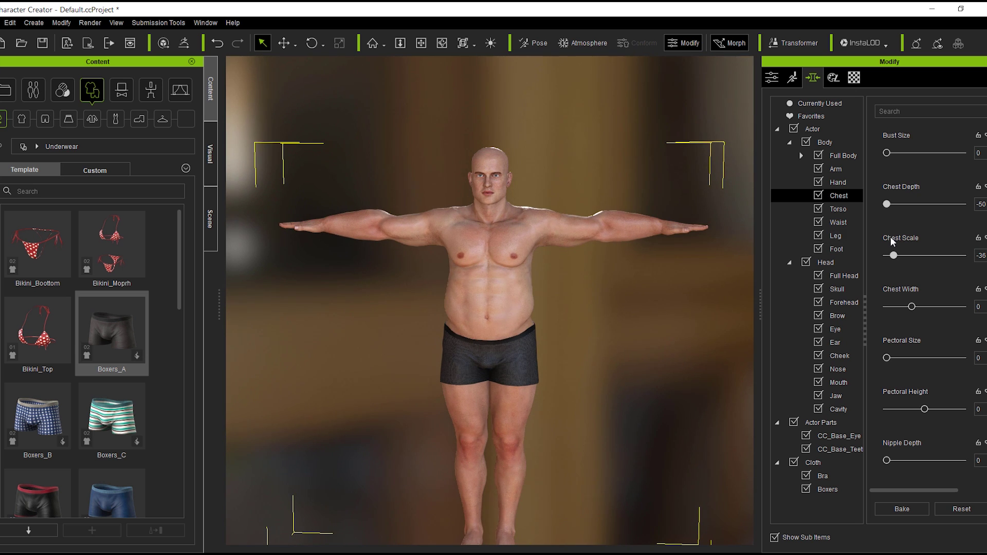
{"action": "left_click_drag", "start_coordinate": [901, 261], "coordinate": [925, 260]}
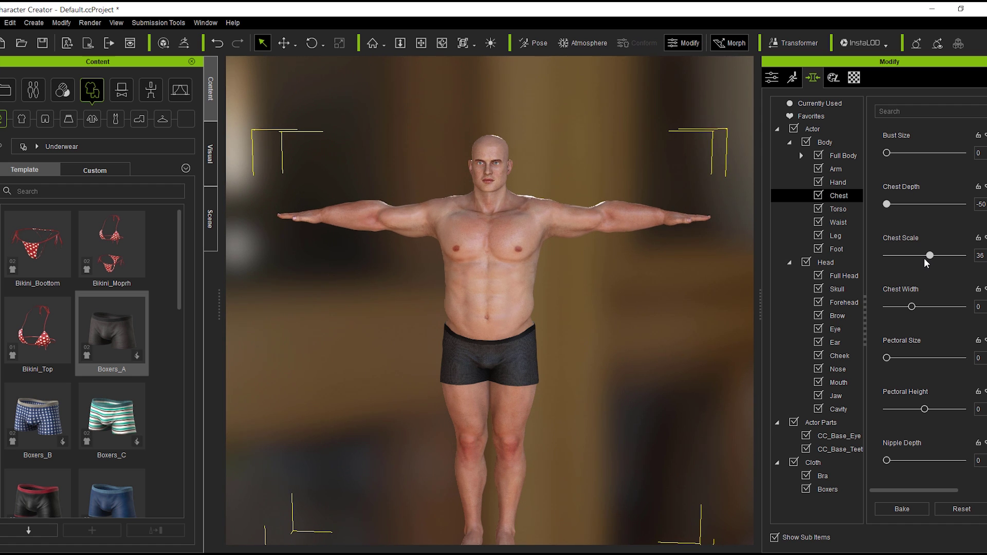
{"action": "right_click_drag", "start_coordinate": [489, 334], "coordinate": [591, 341]}
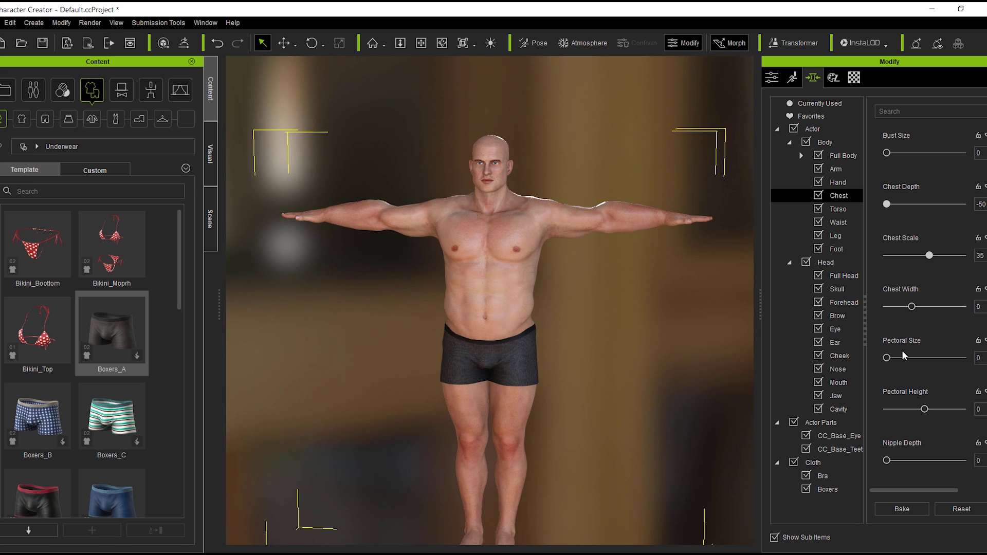
Set Pectoral Size to -50 after trying 100, and try out the Pectoral Height and Nipple Depth morphs
{"action": "left_click_drag", "start_coordinate": [887, 358], "coordinate": [963, 358]}
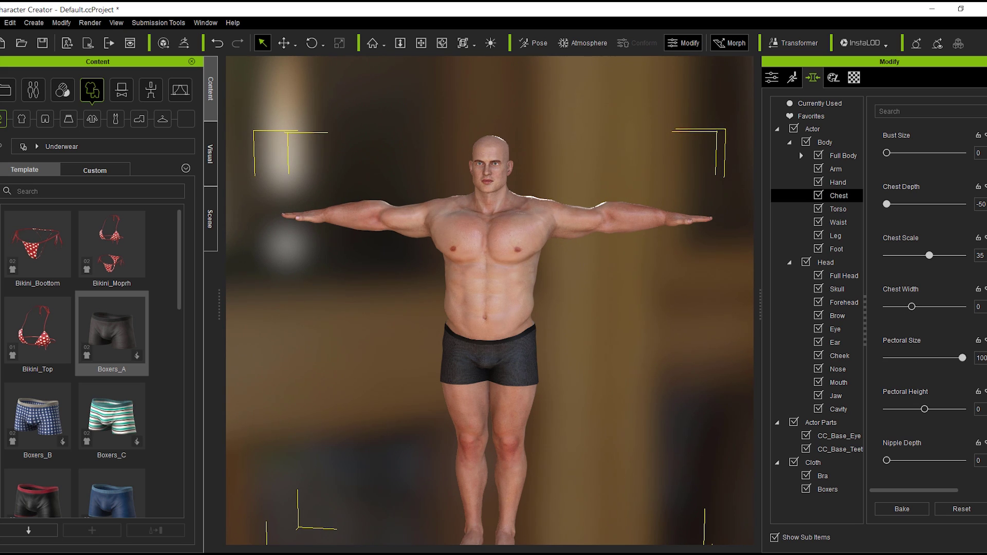
{"action": "key", "text": "ctrl+z"}
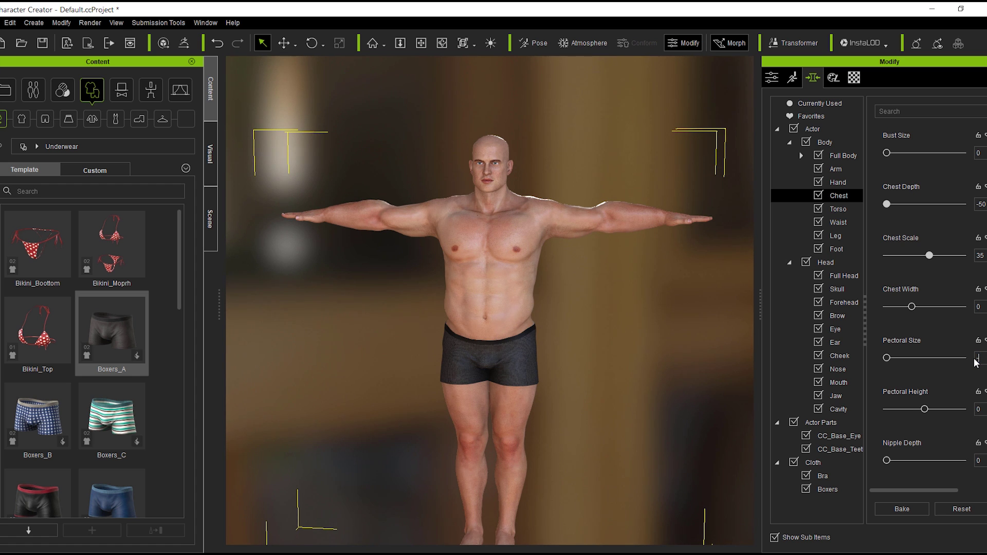
{"action": "key", "text": "Return"}
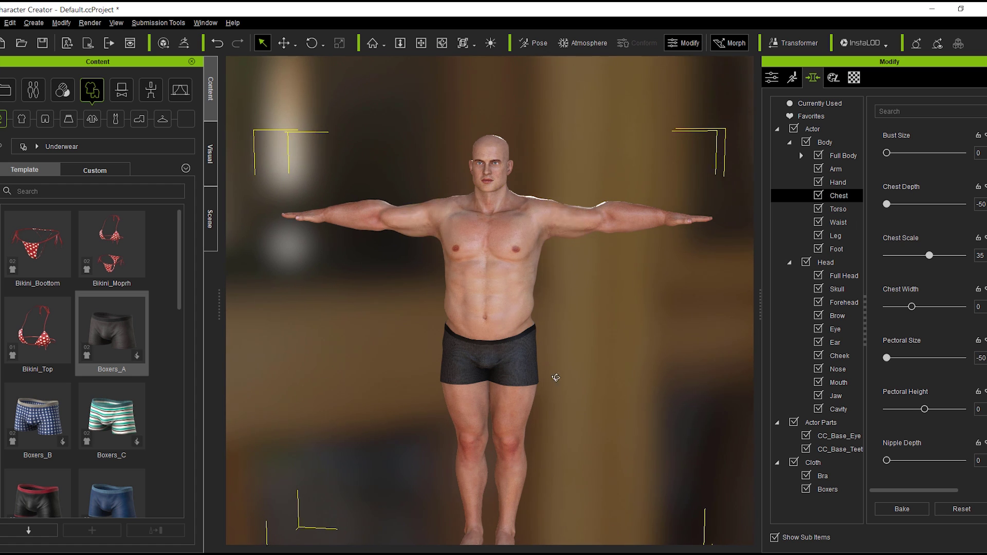
{"action": "right_click_drag", "start_coordinate": [555, 379], "coordinate": [667, 380]}
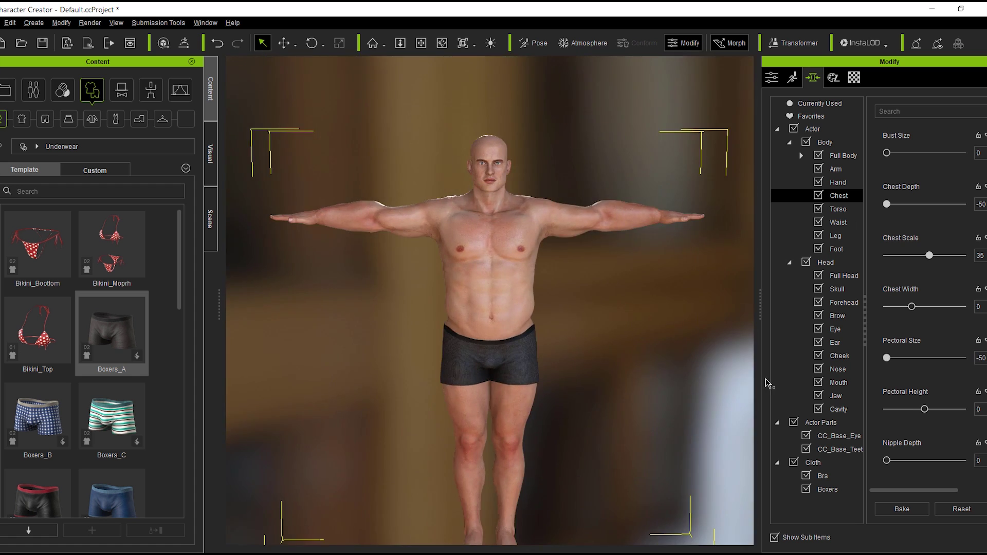
{"action": "mouse_move", "coordinate": [924, 410]}
{"action": "left_mouse_down"}
{"action": "mouse_move", "coordinate": [857, 411]}
{"action": "mouse_move", "coordinate": [926, 410]}
{"action": "left_mouse_up"}
{"action": "left_click_drag", "start_coordinate": [942, 466], "coordinate": [920, 465]}
In the Torso morphs, try out Abdomen Middle and Neck Length, and set both back to 0
{"action": "left_click", "coordinate": [835, 208]}
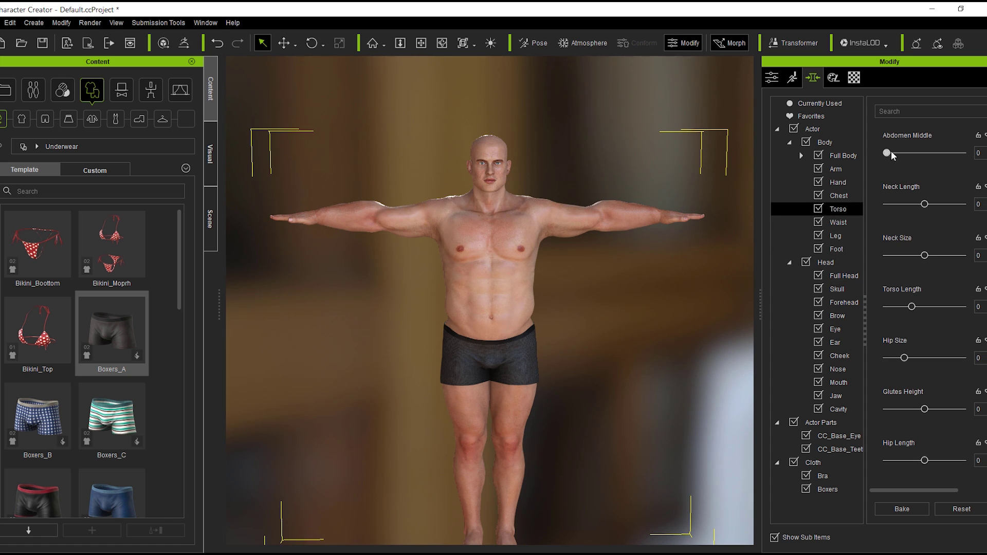
{"action": "left_click_drag", "start_coordinate": [887, 153], "coordinate": [940, 153]}
{"action": "mouse_move", "coordinate": [359, 265]}
{"action": "right_mouse_down"}
{"action": "mouse_move", "coordinate": [339, 267]}
{"action": "mouse_move", "coordinate": [359, 266]}
{"action": "right_mouse_up"}
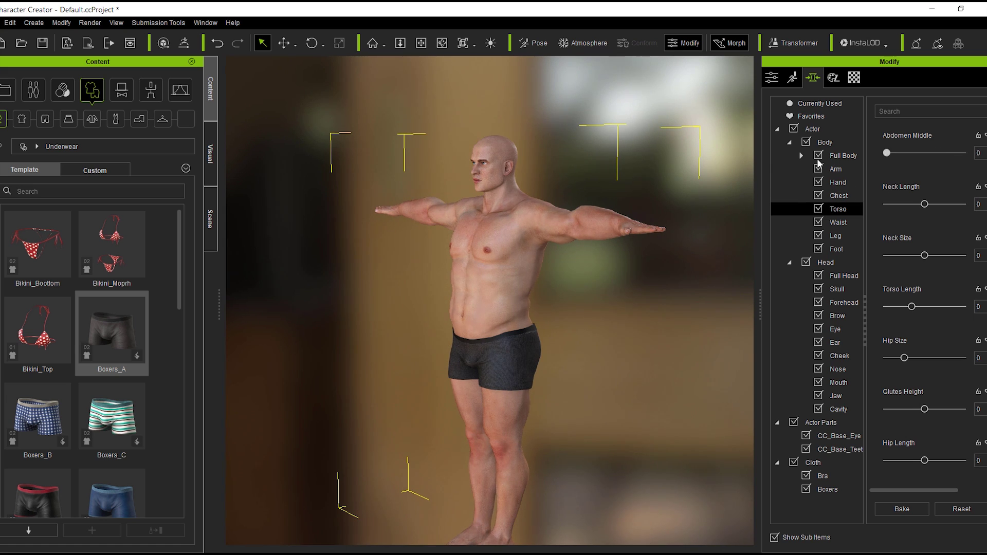
{"action": "mouse_move", "coordinate": [818, 159]}
{"action": "left_mouse_down"}
{"action": "mouse_move", "coordinate": [981, 155]}
{"action": "mouse_move", "coordinate": [817, 166]}
{"action": "left_mouse_up"}
{"action": "left_click", "coordinate": [962, 204]}
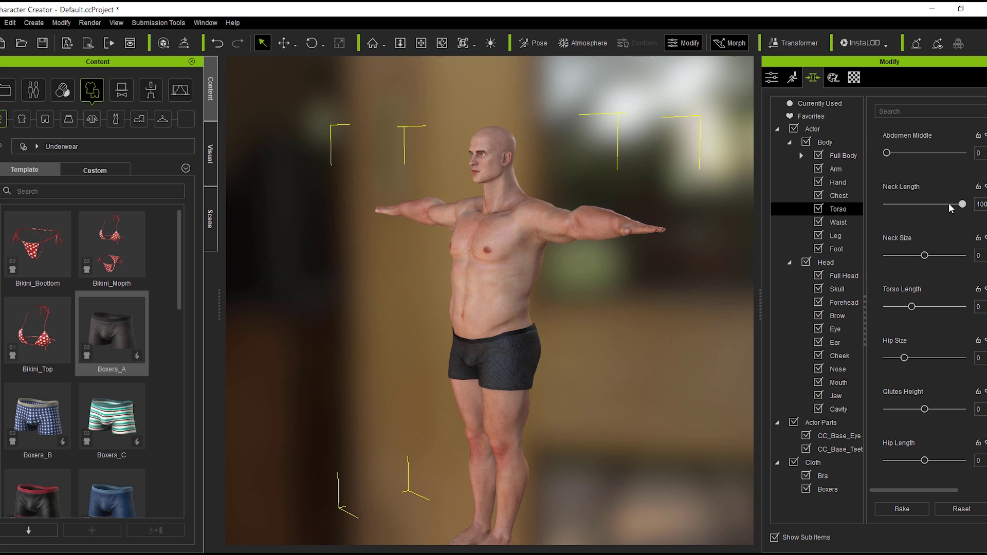
{"action": "left_click_drag", "start_coordinate": [950, 206], "coordinate": [919, 206]}
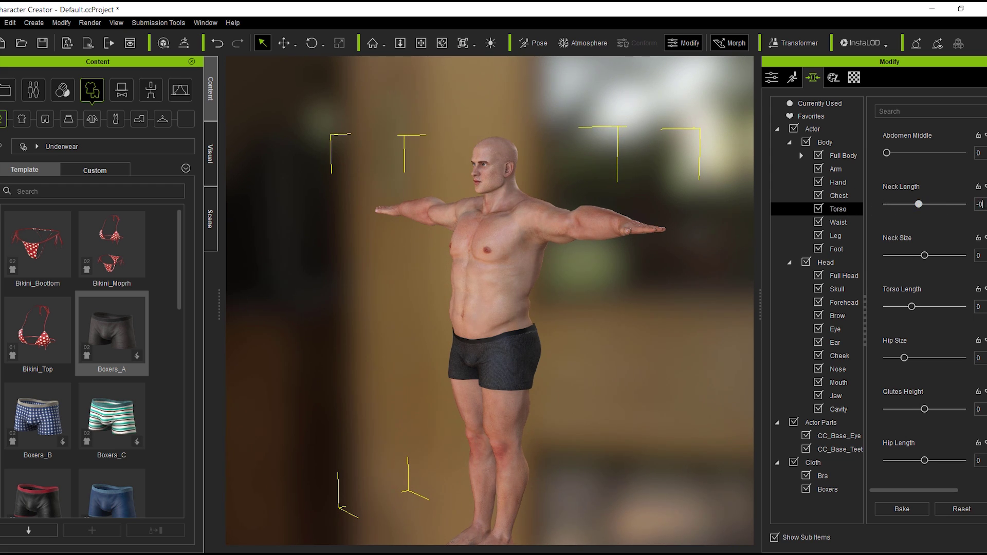
{"action": "key", "text": "Return"}
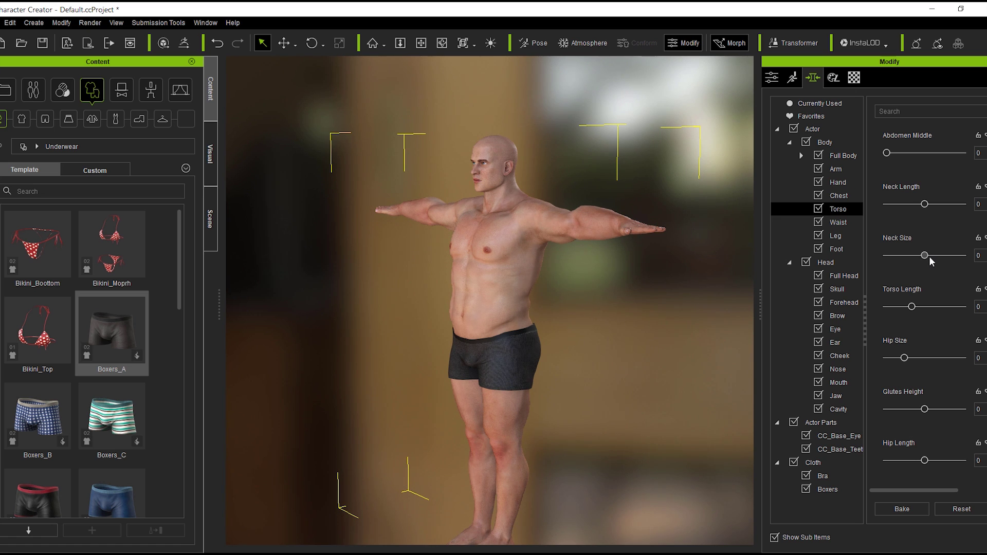
Thicken the actor's neck by setting the Neck Size morph to 10
{"action": "left_click_drag", "start_coordinate": [926, 256], "coordinate": [945, 255]}
{"action": "right_click_drag", "start_coordinate": [770, 264], "coordinate": [825, 265]}
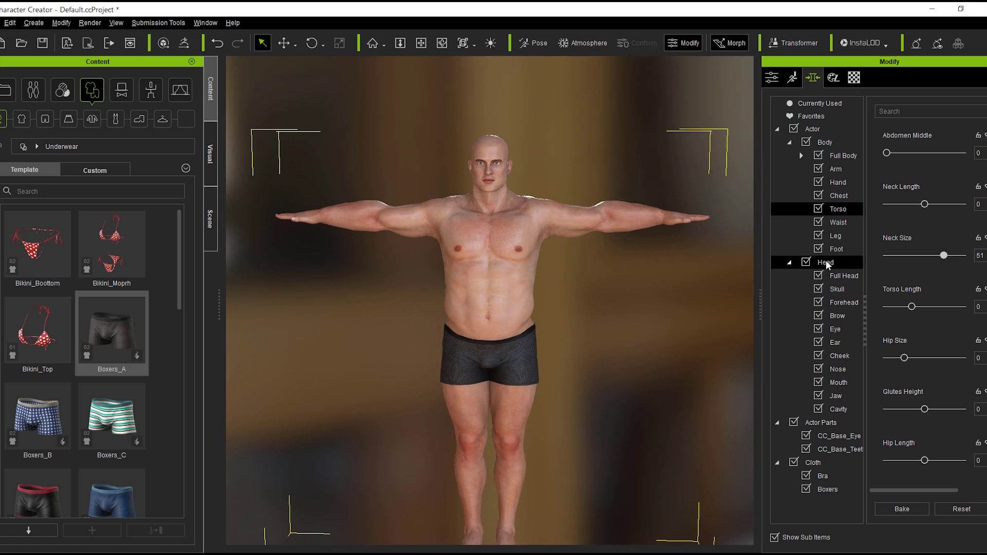
{"action": "mouse_move", "coordinate": [945, 255]}
{"action": "left_mouse_down"}
{"action": "mouse_move", "coordinate": [920, 260]}
{"action": "mouse_move", "coordinate": [946, 265]}
{"action": "mouse_move", "coordinate": [931, 268]}
{"action": "left_mouse_up"}
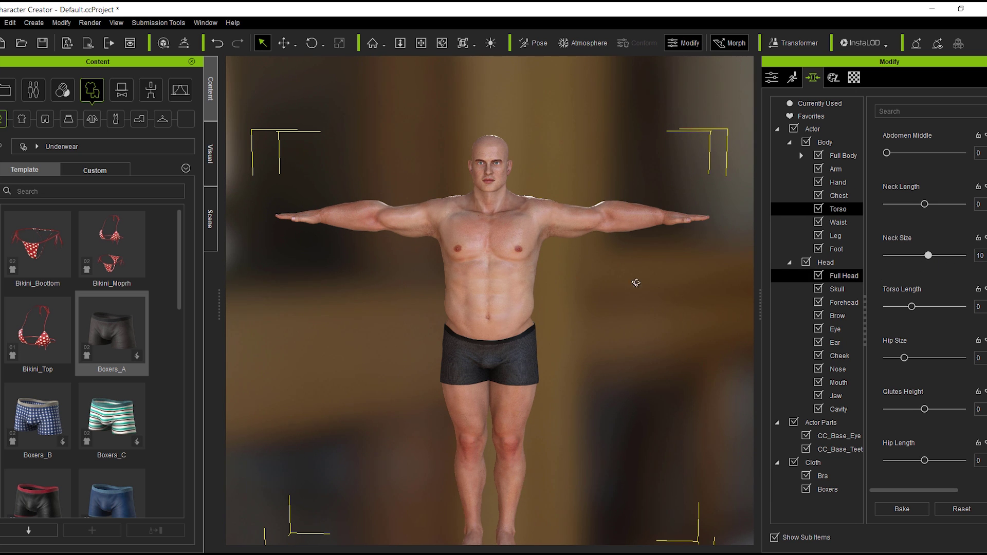
Bring up the actor's Full Head morphs and try out CC1_Base Male and Thin Face, leaving both at 0
{"action": "right_click_drag", "start_coordinate": [654, 279], "coordinate": [401, 232]}
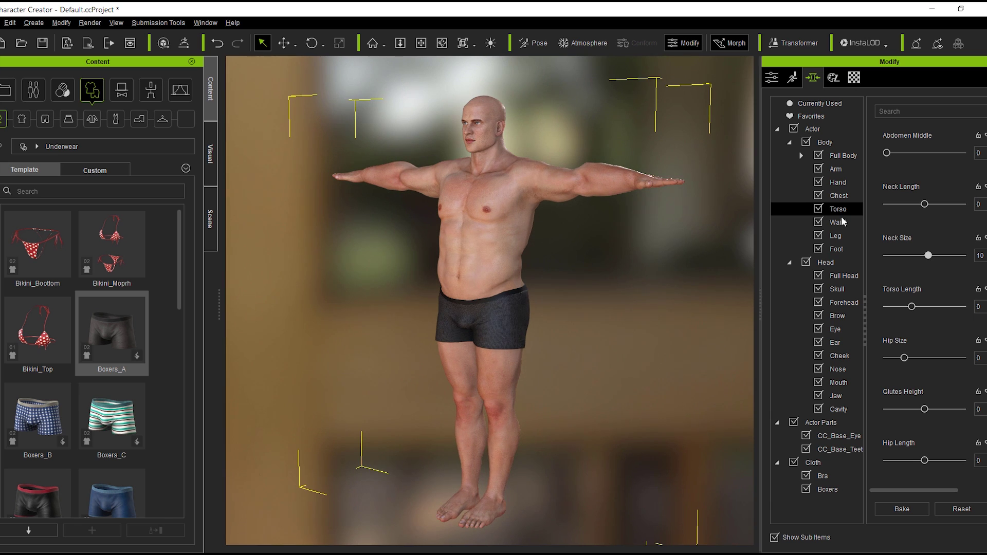
{"action": "left_click", "coordinate": [845, 262]}
{"action": "left_click", "coordinate": [847, 275]}
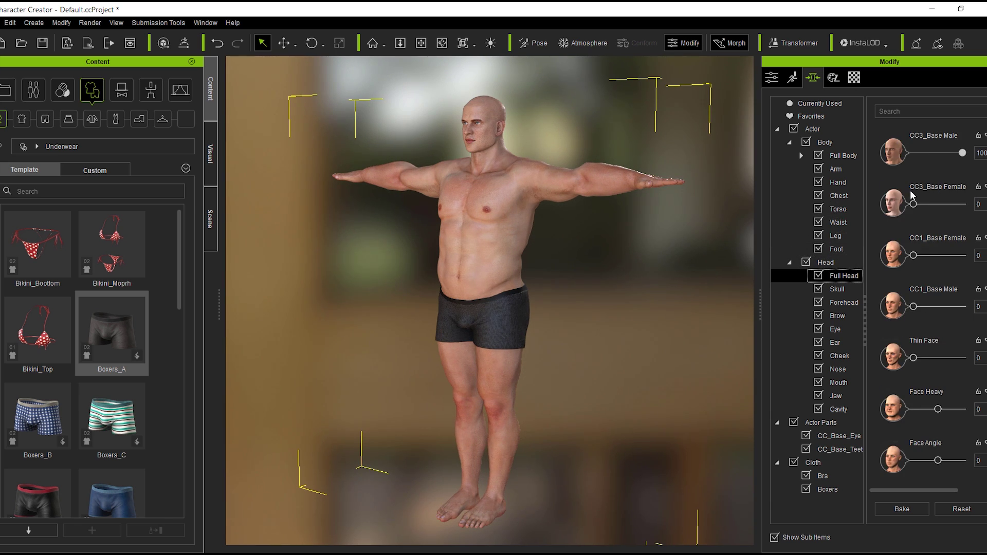
{"action": "right_click_drag", "start_coordinate": [553, 190], "coordinate": [607, 231], "text": "alt"}
{"action": "left_click_drag", "start_coordinate": [613, 289], "coordinate": [533, 312], "text": "alt"}
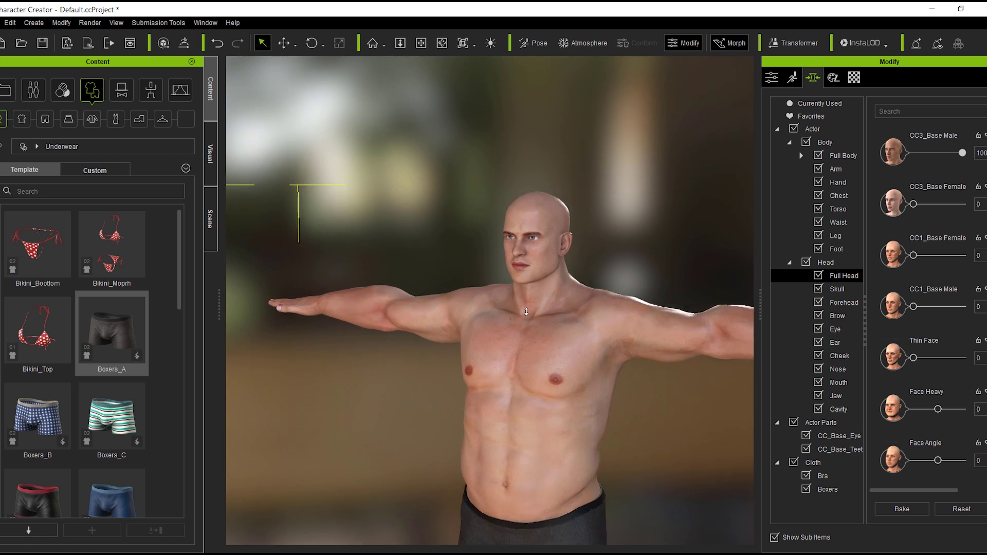
{"action": "right_click_drag", "start_coordinate": [533, 312], "coordinate": [538, 345], "text": "alt"}
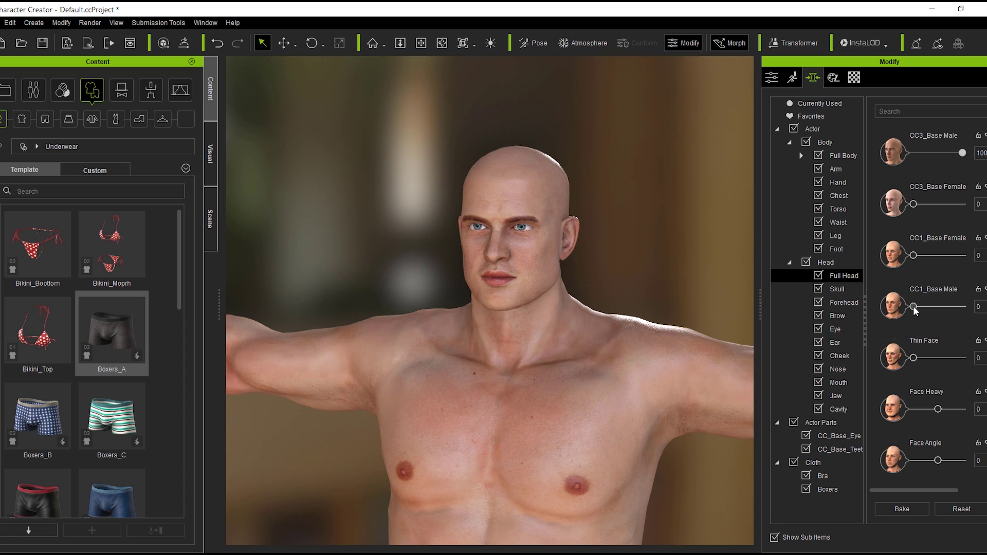
{"action": "left_click_drag", "start_coordinate": [914, 308], "coordinate": [885, 310]}
{"action": "left_click_drag", "start_coordinate": [924, 359], "coordinate": [885, 359]}
Make the actor's face fuller by setting the Face Heavy morph to 71
{"action": "scroll", "coordinate": [904, 300], "scroll_direction": "down", "scroll_amount": 1}
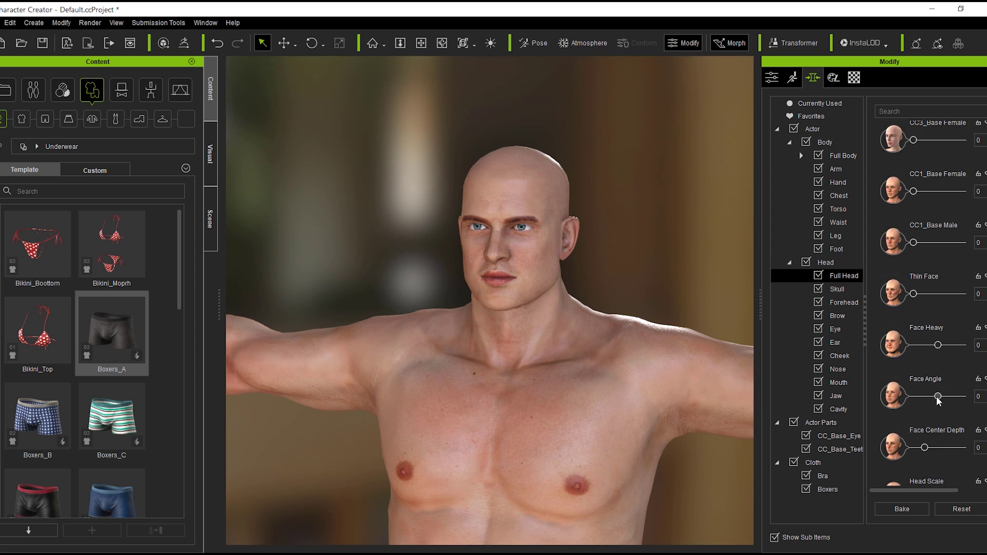
{"action": "left_click_drag", "start_coordinate": [939, 350], "coordinate": [957, 353]}
{"action": "left_click_drag", "start_coordinate": [614, 379], "coordinate": [462, 378], "text": "alt"}
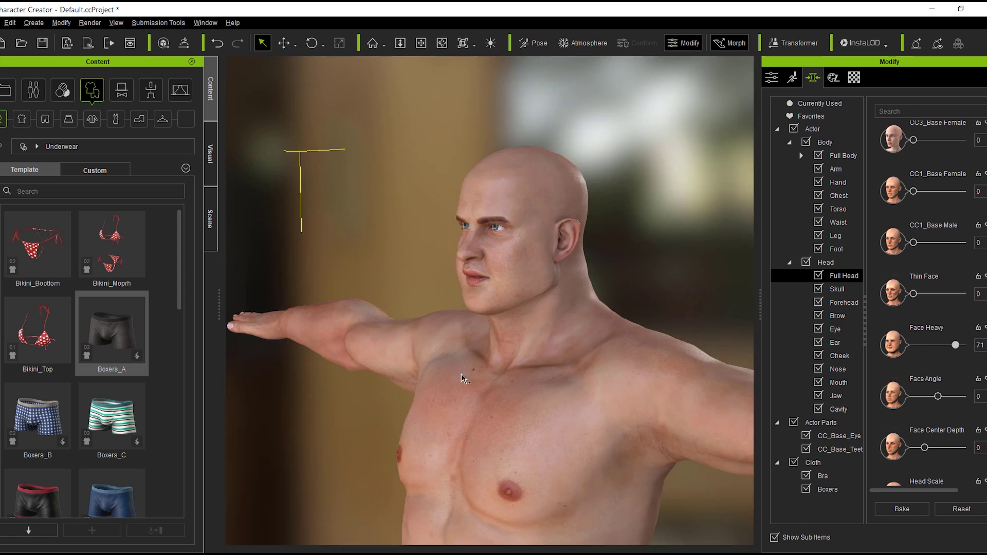
In the Skull morphs, set Skull Height to 21 and Skull Width to -16
{"action": "left_click", "coordinate": [837, 289]}
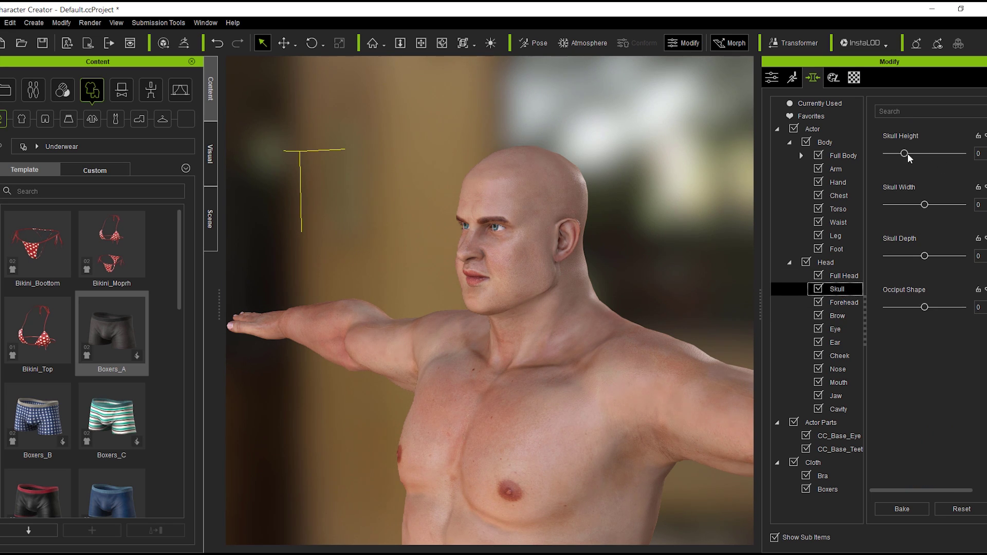
{"action": "mouse_move", "coordinate": [905, 153]}
{"action": "left_mouse_down"}
{"action": "mouse_move", "coordinate": [942, 153]}
{"action": "mouse_move", "coordinate": [919, 161]}
{"action": "left_mouse_up"}
{"action": "mouse_move", "coordinate": [924, 210]}
{"action": "left_mouse_down"}
{"action": "mouse_move", "coordinate": [951, 208]}
{"action": "mouse_move", "coordinate": [925, 208]}
{"action": "left_mouse_up"}
{"action": "left_click_drag", "start_coordinate": [697, 227], "coordinate": [852, 220], "text": "alt"}
{"action": "left_click_drag", "start_coordinate": [926, 205], "coordinate": [920, 210]}
Reshape the back of the head by setting Skull Depth to -71 and Occiput Shape to -100
{"action": "left_click_drag", "start_coordinate": [925, 256], "coordinate": [927, 256]}
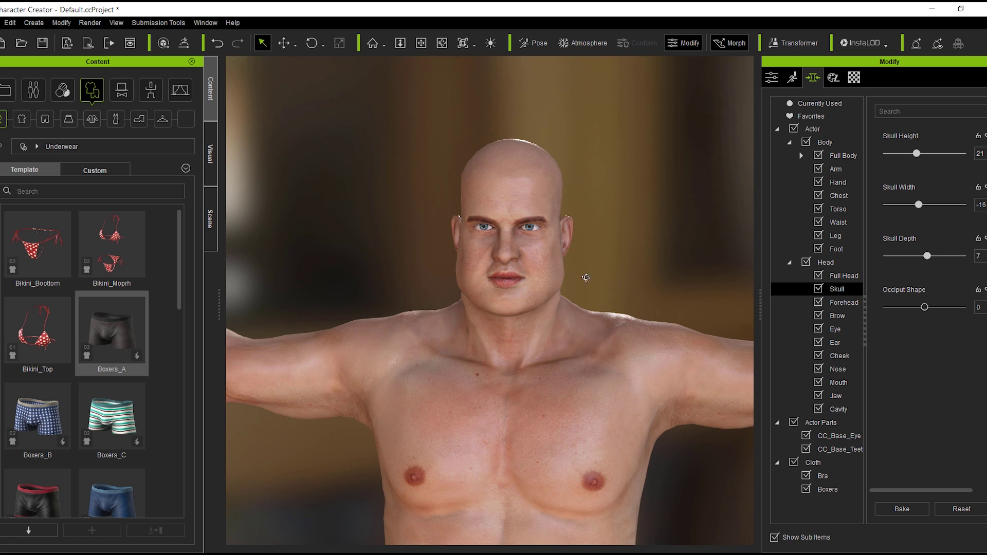
{"action": "left_click_drag", "start_coordinate": [586, 278], "coordinate": [309, 278], "text": "alt"}
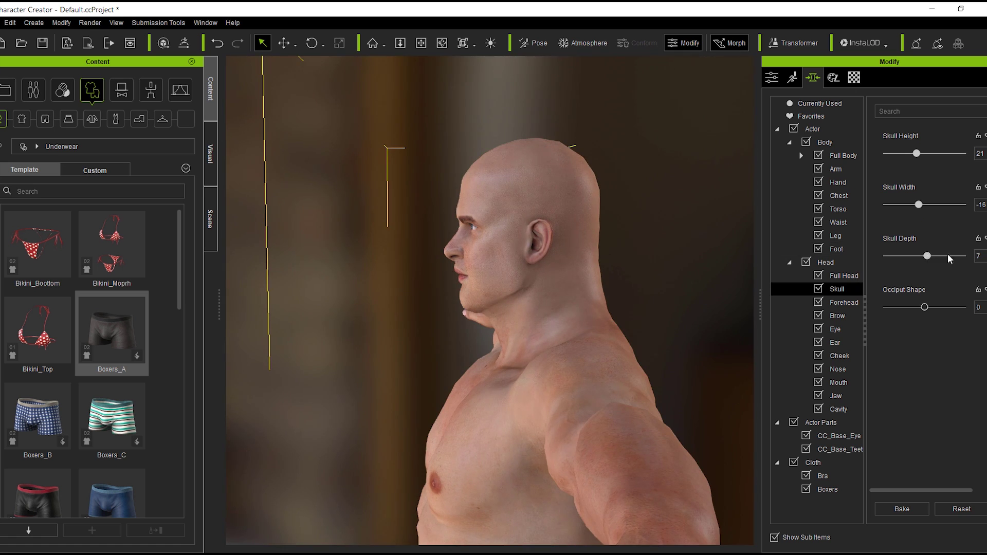
{"action": "left_click_drag", "start_coordinate": [951, 259], "coordinate": [901, 263]}
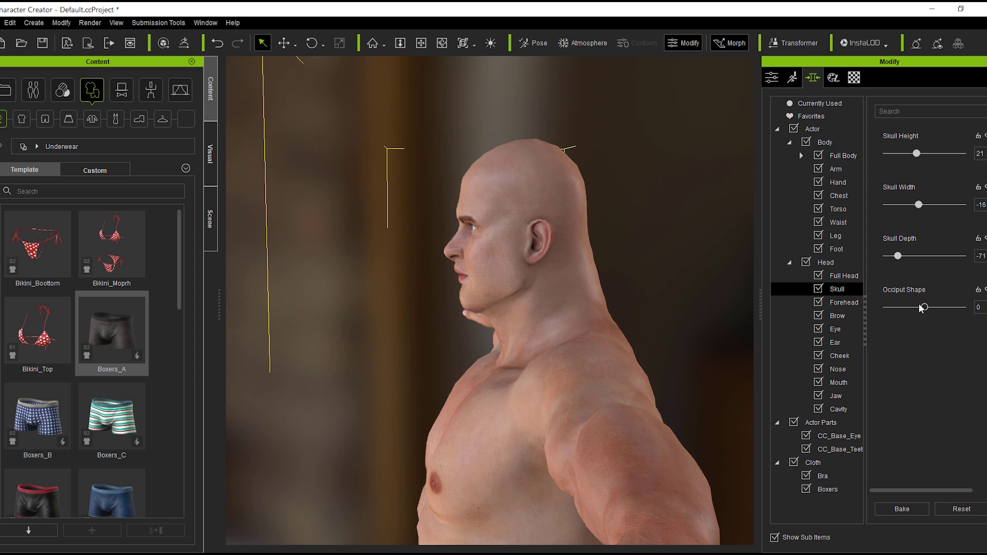
{"action": "left_click_drag", "start_coordinate": [939, 310], "coordinate": [863, 308]}
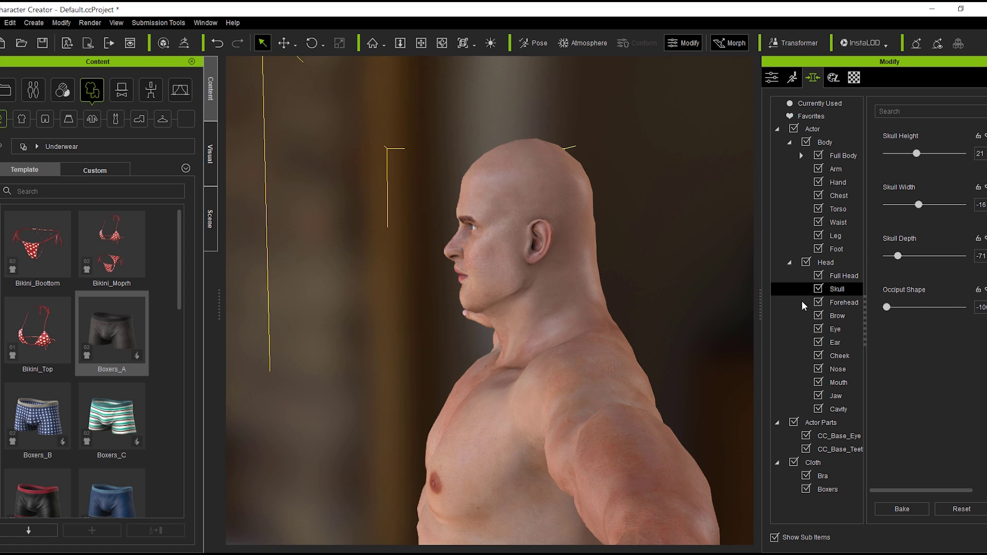
{"action": "right_click_drag", "start_coordinate": [620, 308], "coordinate": [986, 291]}
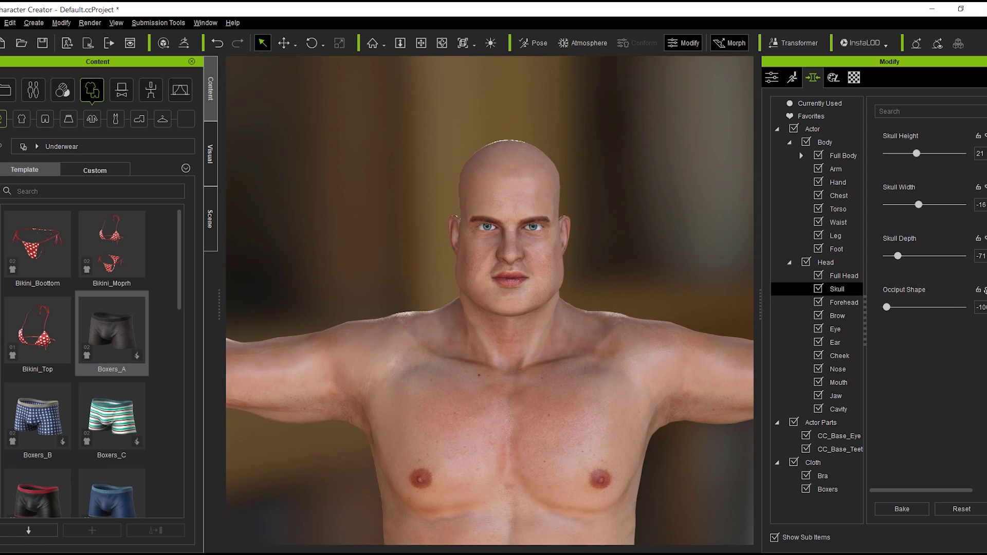
Set the Forehead morph Cranium Slope to 100, and the Brow morphs Brow Height to 31 and Brow Angle to 51
{"action": "left_click", "coordinate": [836, 302]}
{"action": "right_click_drag", "start_coordinate": [636, 208], "coordinate": [334, 214]}
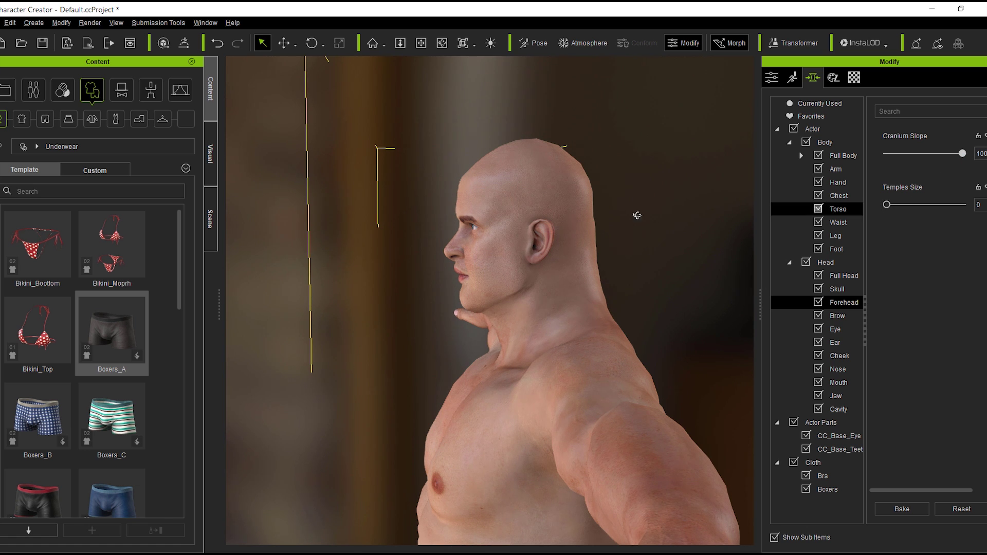
{"action": "right_click_drag", "start_coordinate": [636, 214], "coordinate": [890, 195]}
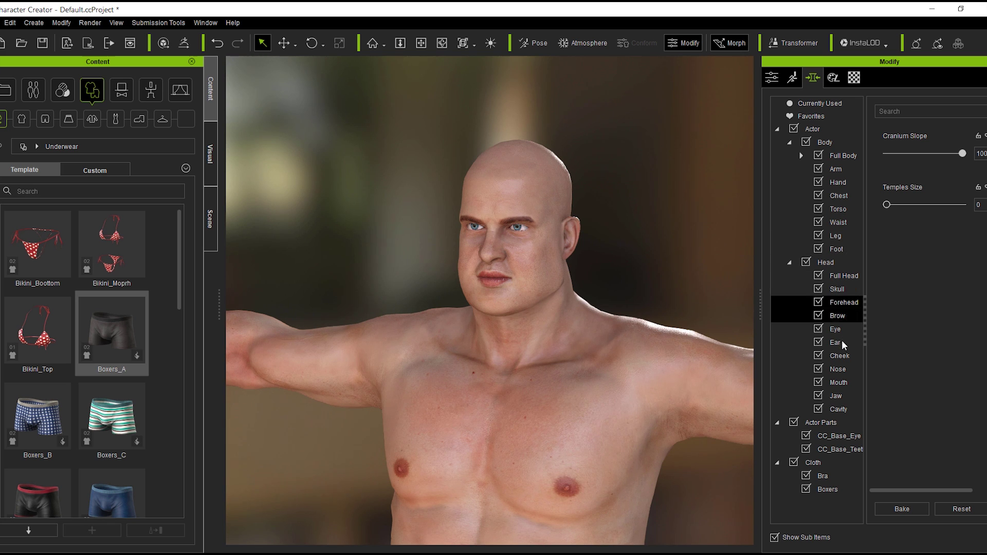
{"action": "left_click", "coordinate": [837, 316]}
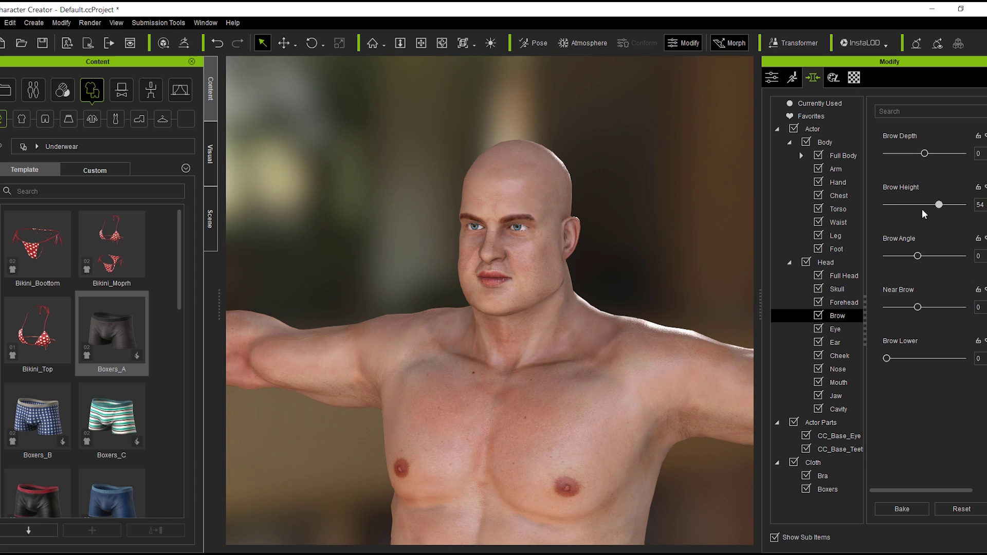
{"action": "left_click_drag", "start_coordinate": [925, 214], "coordinate": [891, 218]}
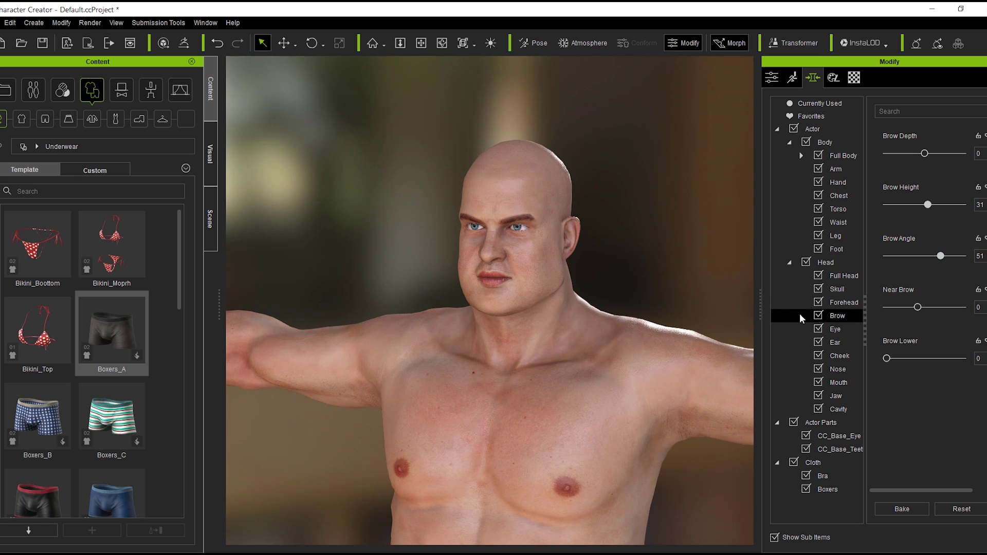
Look over the available Eye and Mouth morphs and examine the actor's whole body from several angles
{"action": "left_click", "coordinate": [802, 329]}
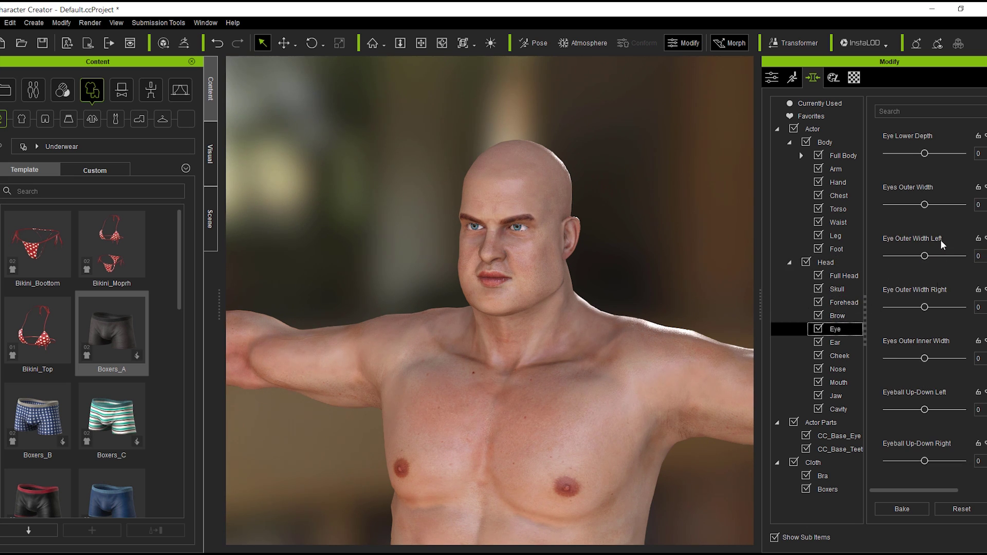
{"action": "left_click", "coordinate": [841, 385]}
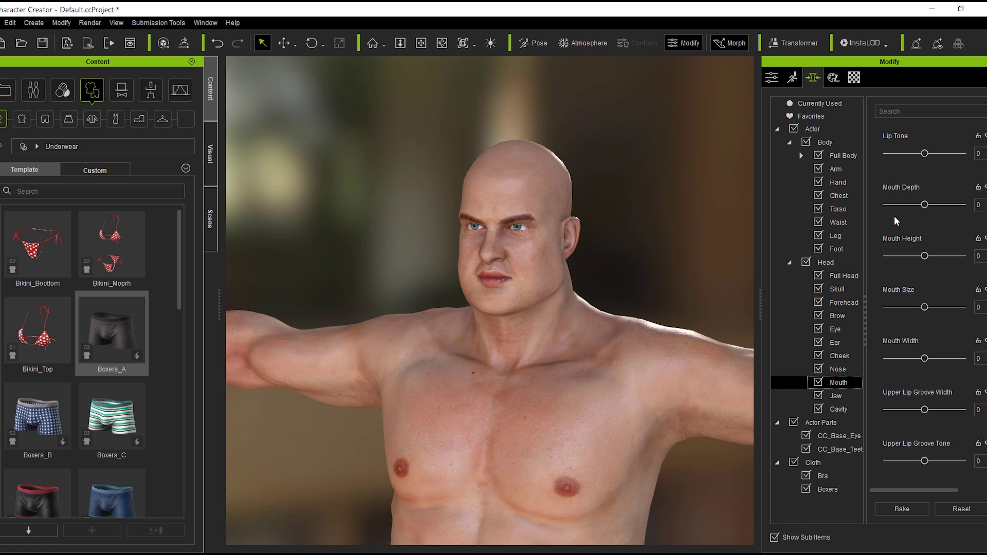
{"action": "scroll", "coordinate": [628, 213], "scroll_direction": "down", "scroll_amount": 5}
{"action": "right_click_drag", "start_coordinate": [622, 240], "coordinate": [772, 282]}
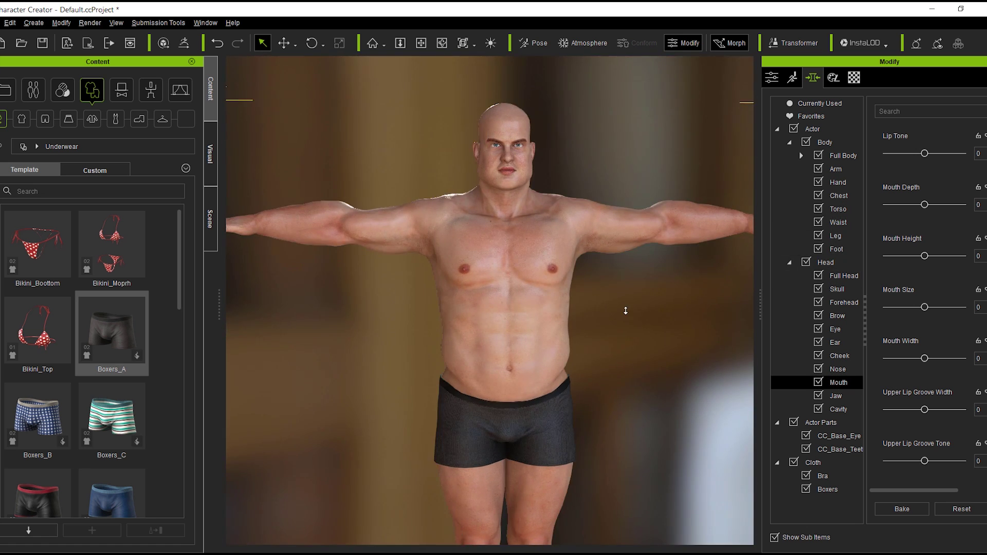
{"action": "scroll", "coordinate": [604, 326], "scroll_direction": "down", "scroll_amount": 3}
{"action": "middle_click_drag", "start_coordinate": [569, 337], "coordinate": [595, 276]}
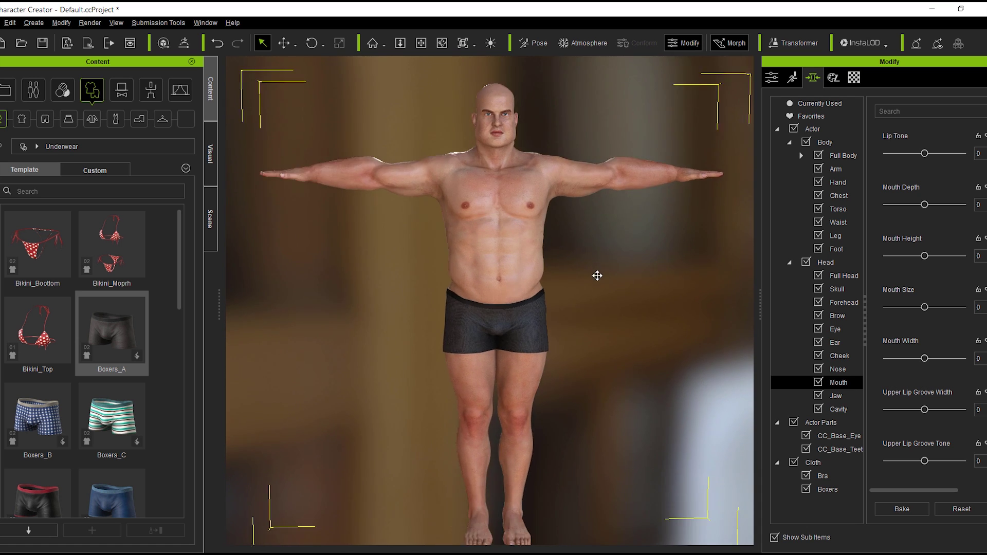
{"action": "right_click_drag", "start_coordinate": [595, 275], "coordinate": [401, 303]}
{"action": "middle_click_drag", "start_coordinate": [395, 308], "coordinate": [421, 302]}
{"action": "right_click_drag", "start_coordinate": [421, 302], "coordinate": [443, 326]}
{"action": "middle_click_drag", "start_coordinate": [444, 329], "coordinate": [393, 337]}
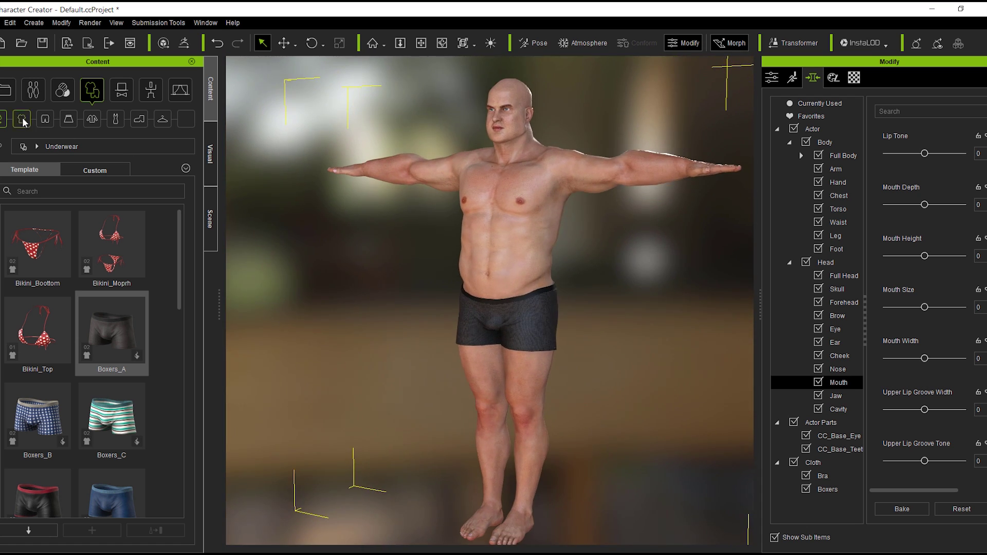
Find the 2_Male Pose folder in the Motion pose library and apply the Standing_06 pose to the actor
{"action": "left_click", "coordinate": [150, 93]}
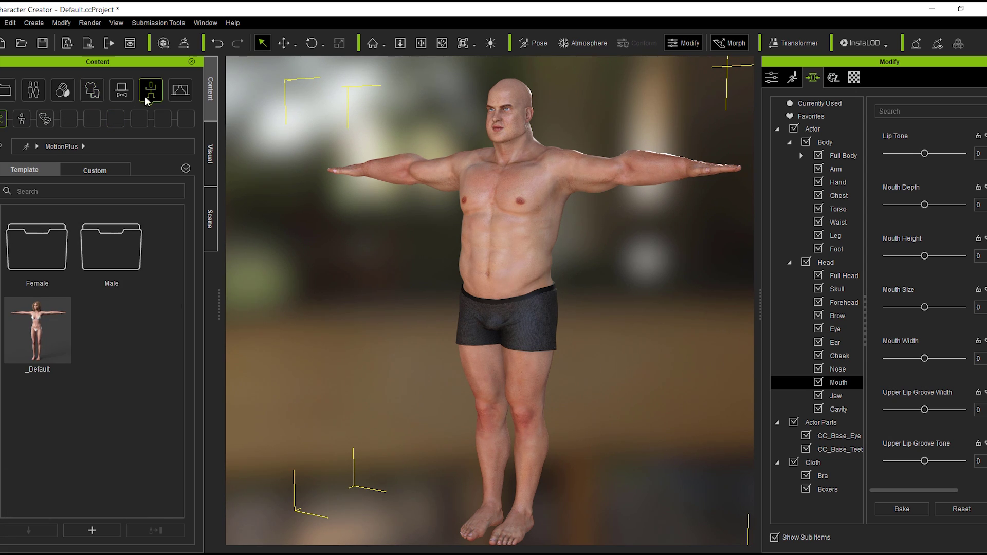
{"action": "double_click", "coordinate": [137, 259]}
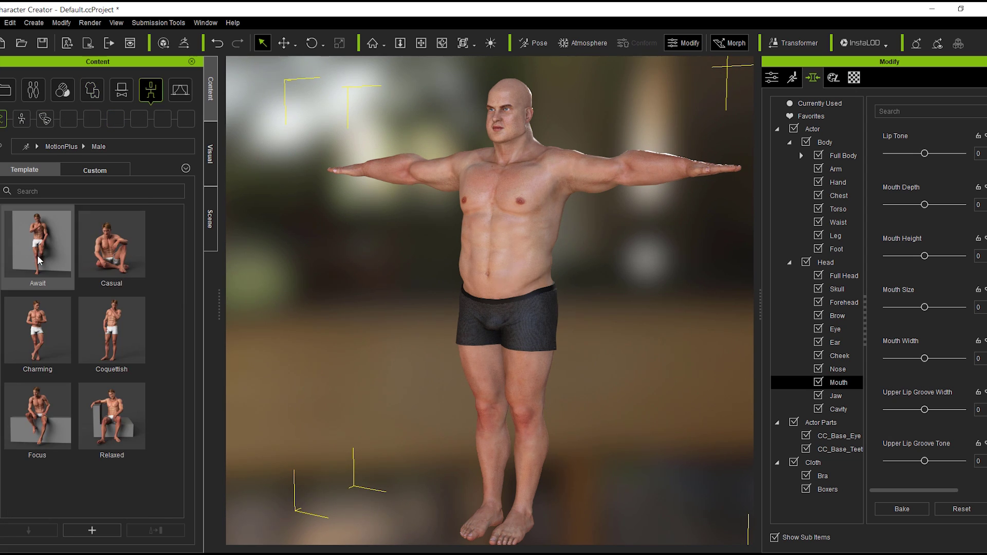
{"action": "left_click", "coordinate": [60, 148]}
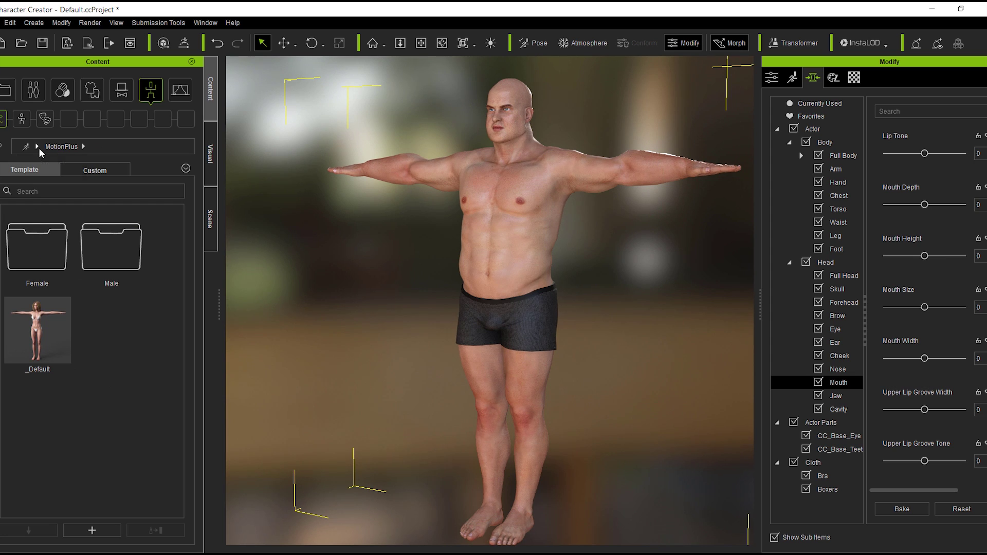
{"action": "left_click", "coordinate": [38, 147]}
{"action": "left_click", "coordinate": [51, 182]}
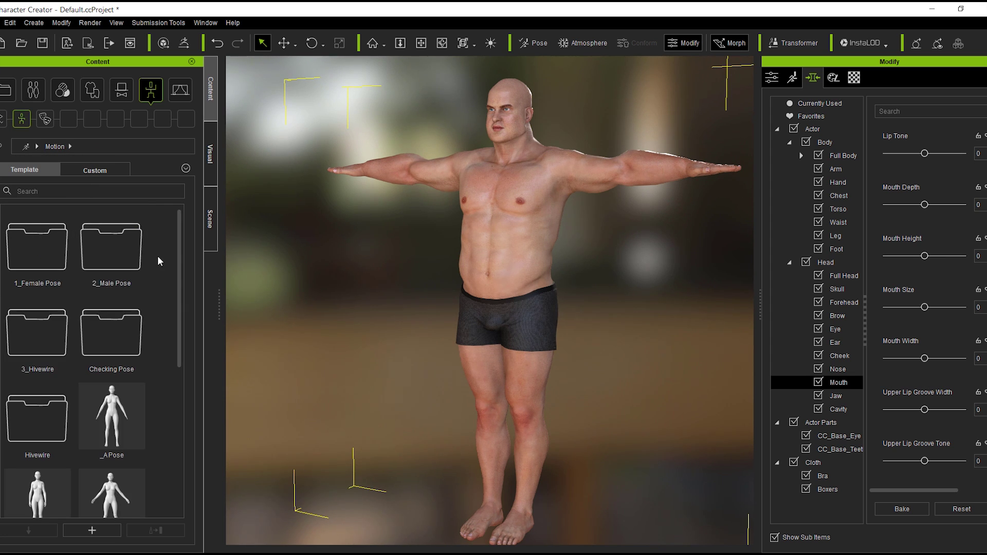
{"action": "double_click", "coordinate": [143, 259]}
{"action": "scroll", "coordinate": [139, 272], "scroll_direction": "down", "scroll_amount": 10}
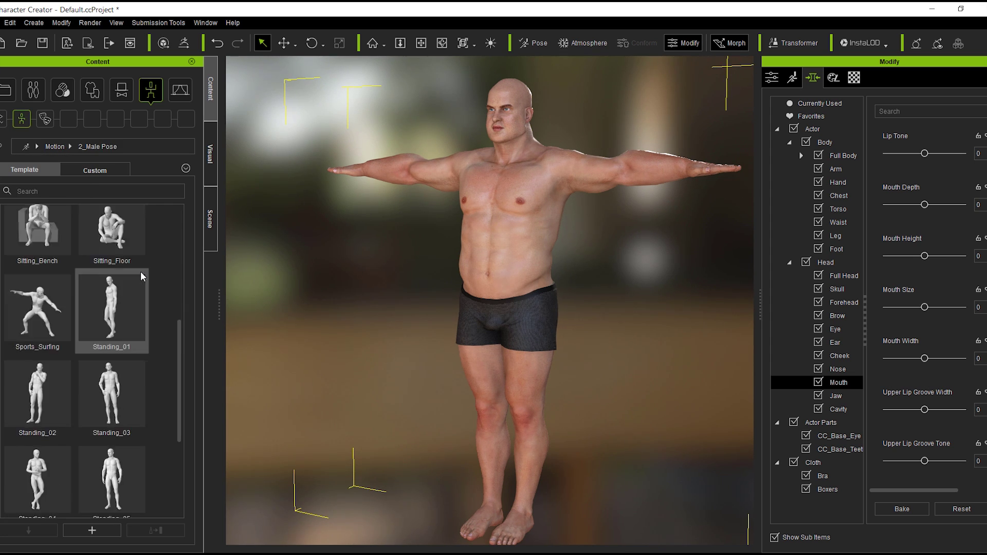
{"action": "left_click_drag", "start_coordinate": [58, 424], "coordinate": [459, 260]}
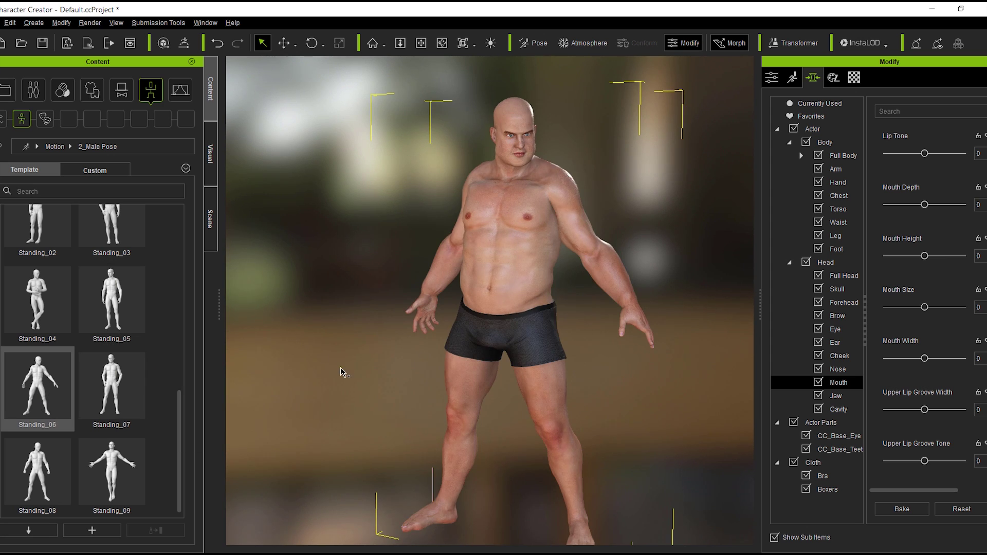
{"action": "right_click_drag", "start_coordinate": [340, 372], "coordinate": [394, 394]}
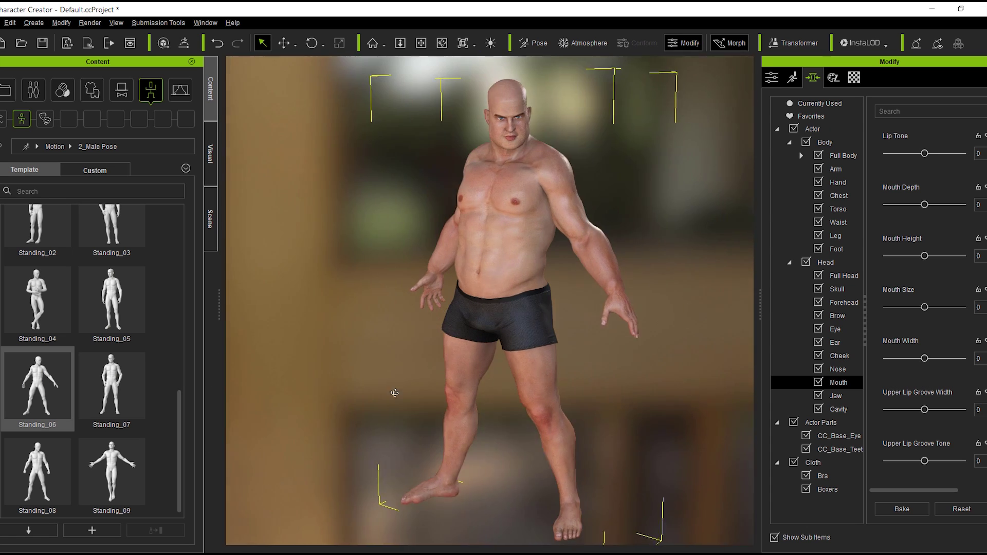
Try the Standing_07 and Standing_08 poses on the actor and check the body shape in each
{"action": "left_click_drag", "start_coordinate": [111, 385], "coordinate": [451, 352]}
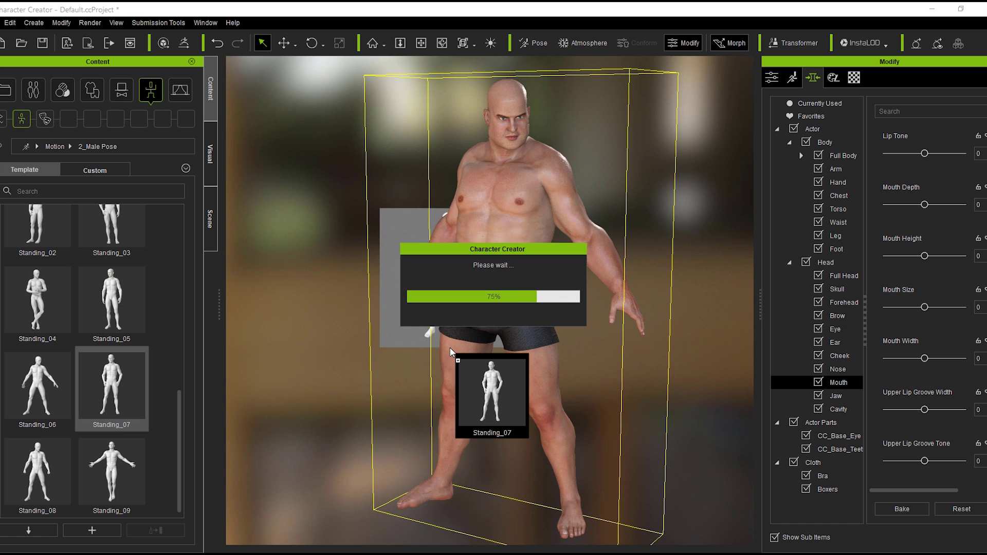
{"action": "right_click_drag", "start_coordinate": [463, 465], "coordinate": [346, 423]}
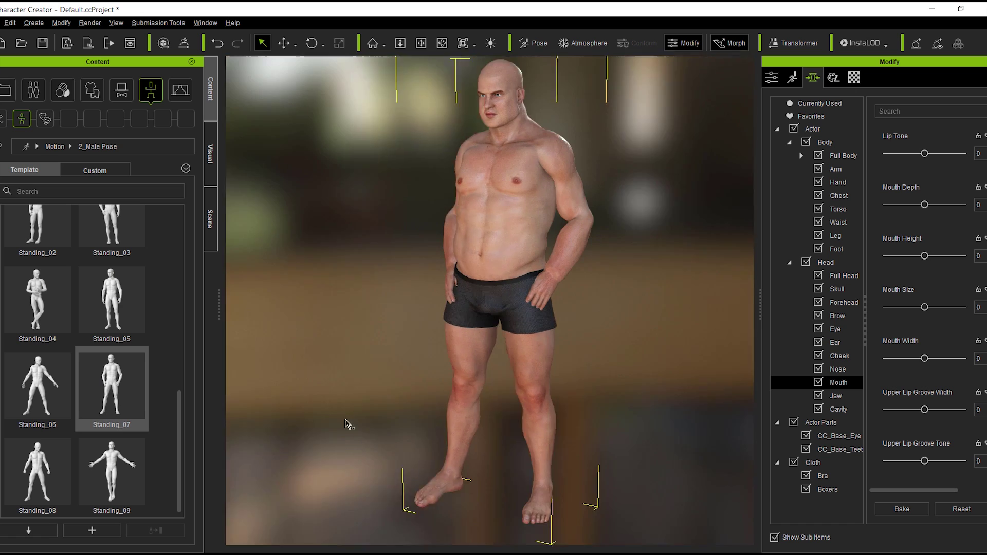
{"action": "left_click_drag", "start_coordinate": [36, 469], "coordinate": [440, 327]}
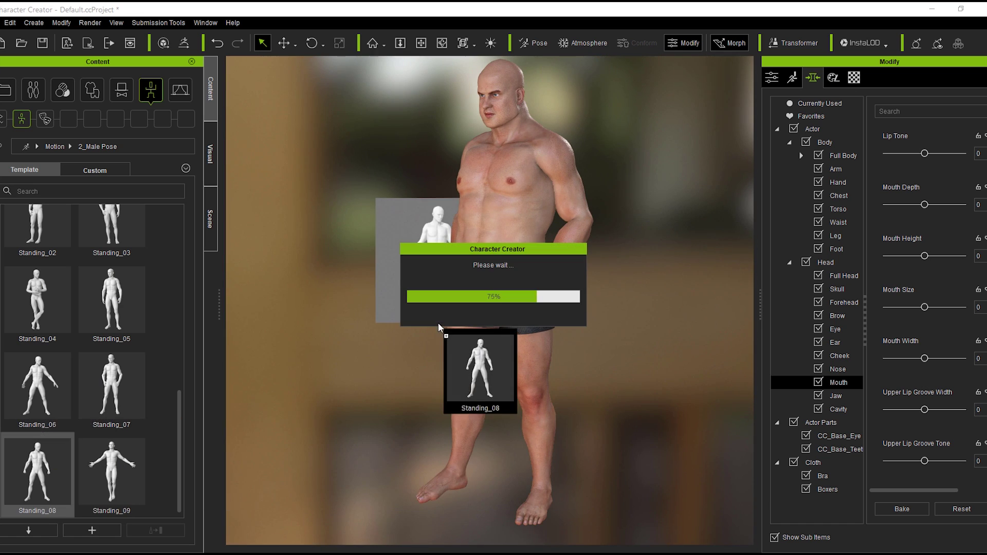
{"action": "right_click_drag", "start_coordinate": [372, 353], "coordinate": [286, 348]}
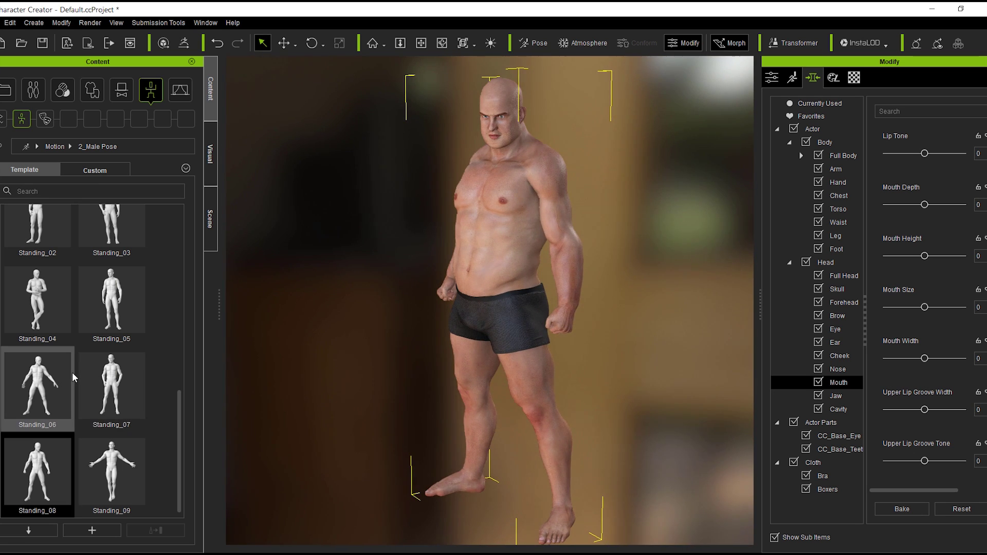
{"action": "right_click_drag", "start_coordinate": [348, 369], "coordinate": [624, 361]}
Apply the Against Wall_01 pose to the actor and inspect how the body deforms
{"action": "scroll", "coordinate": [138, 363], "scroll_direction": "up", "scroll_amount": 5}
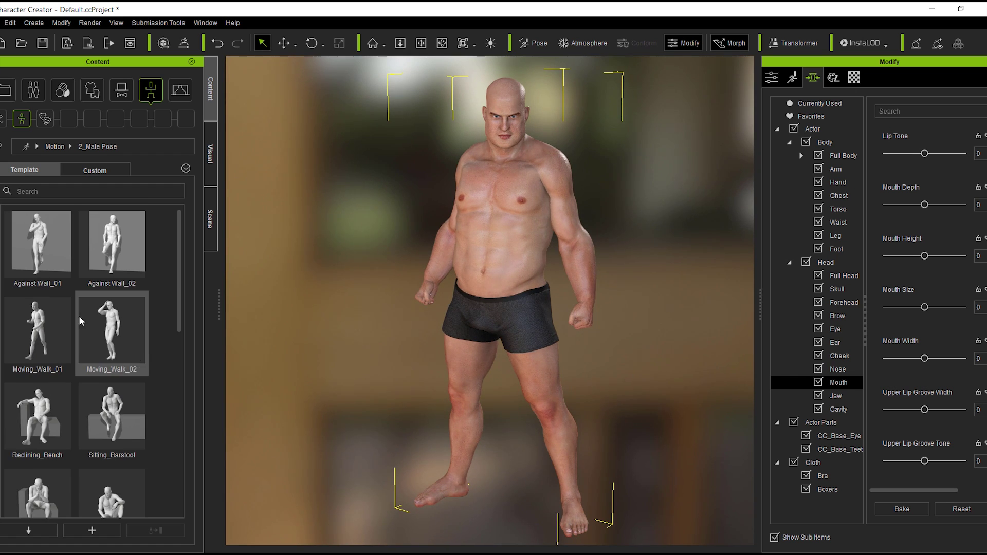
{"action": "left_click_drag", "start_coordinate": [41, 242], "coordinate": [473, 309]}
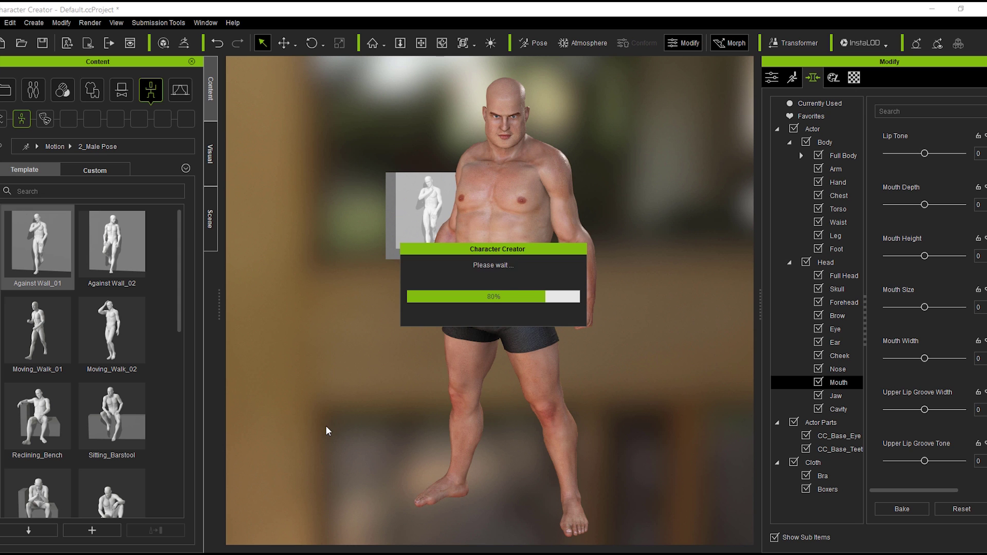
{"action": "right_click_drag", "start_coordinate": [338, 426], "coordinate": [237, 317]}
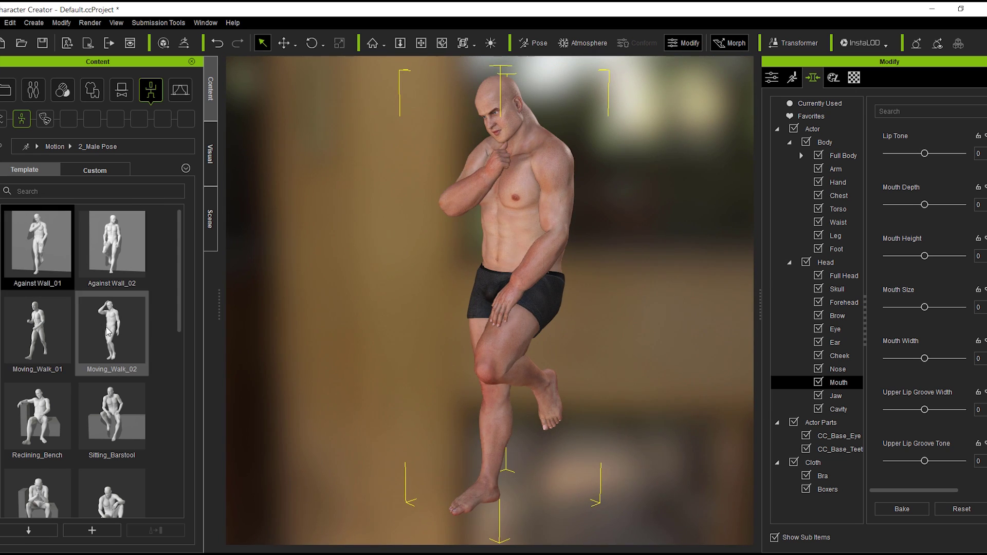
Apply the Moving_Walk_02 pose to the actor and check the body shape from the front
{"action": "left_click_drag", "start_coordinate": [108, 332], "coordinate": [672, 319]}
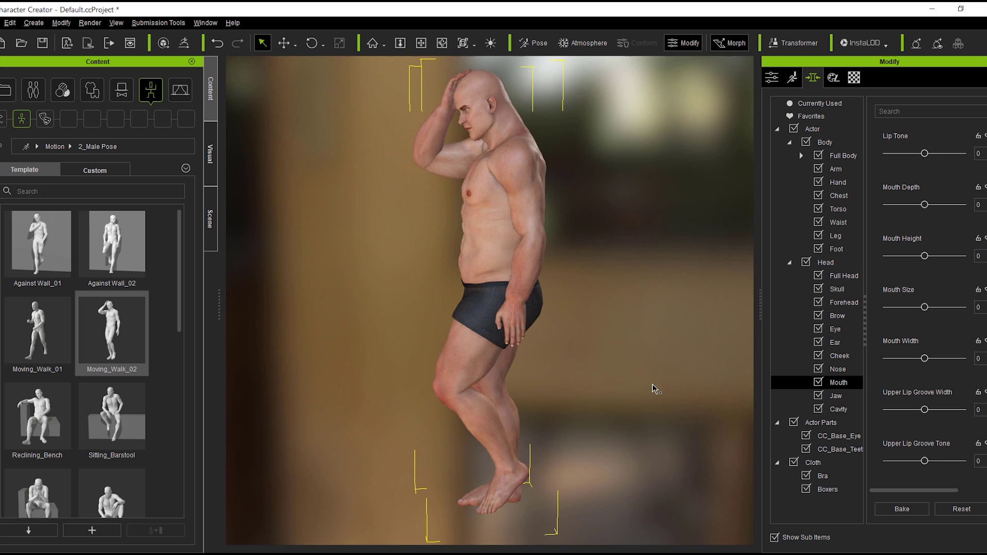
{"action": "right_click_drag", "start_coordinate": [656, 389], "coordinate": [854, 361]}
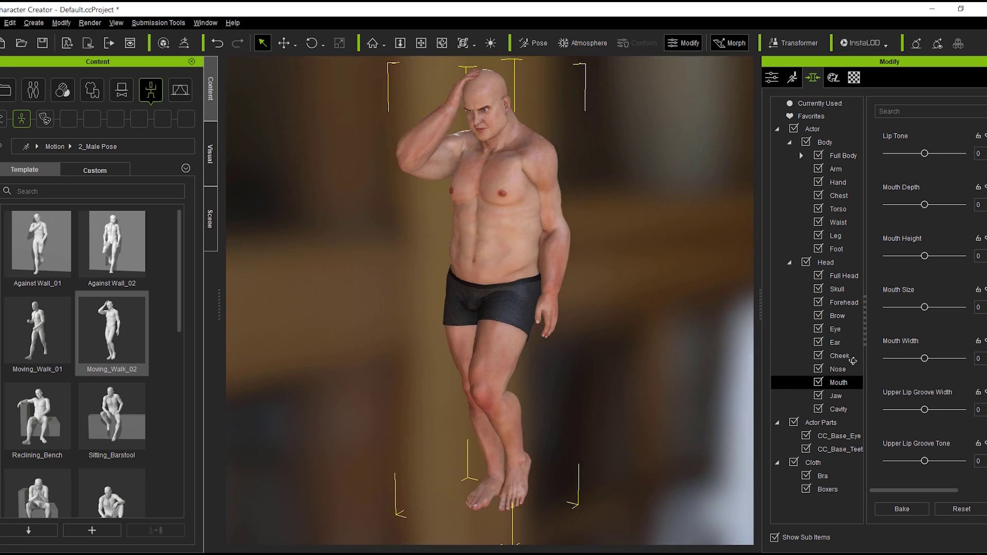
Attach the Viking Axe from the Arm accessories to the actor and examine how it sits in the hand
{"action": "left_click", "coordinate": [122, 90]}
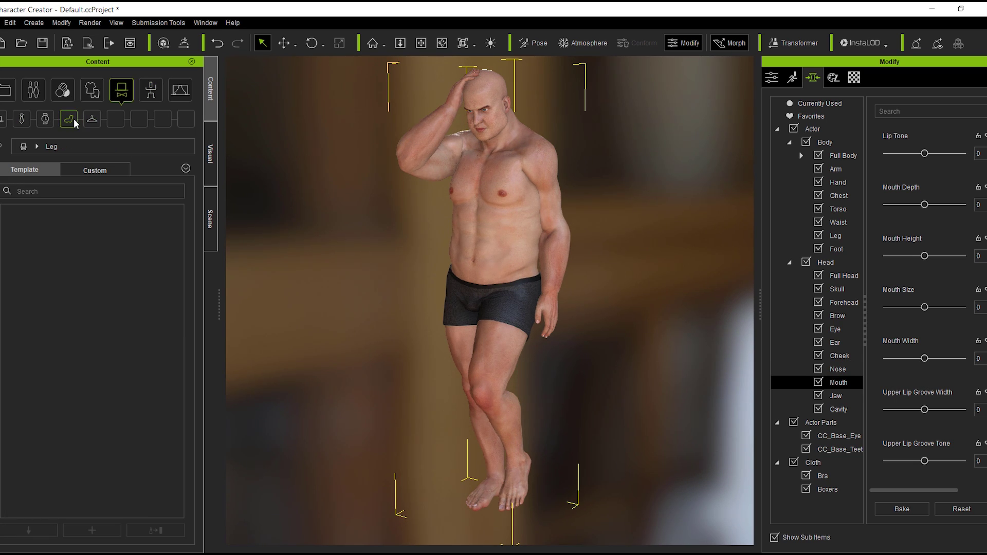
{"action": "left_click", "coordinate": [43, 120]}
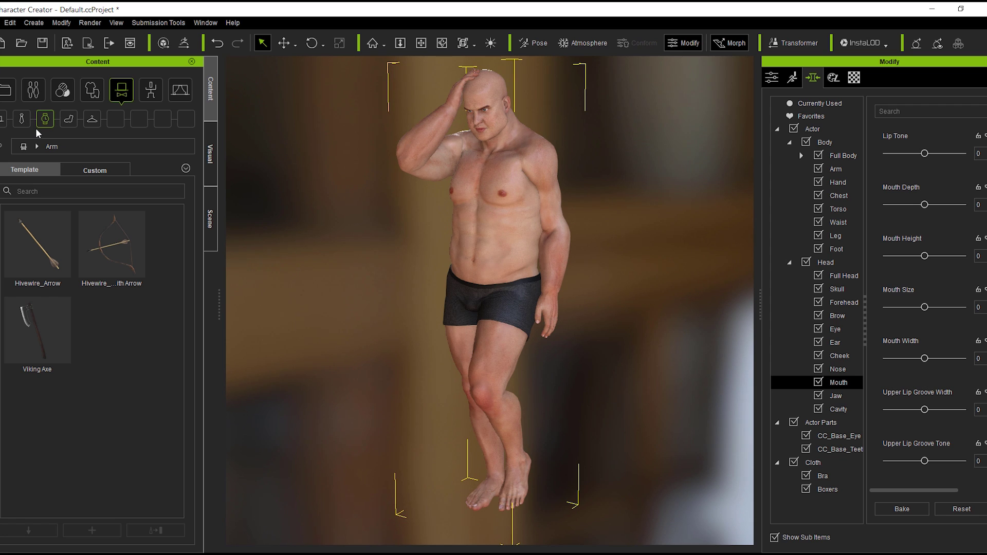
{"action": "left_click_drag", "start_coordinate": [38, 329], "coordinate": [523, 273]}
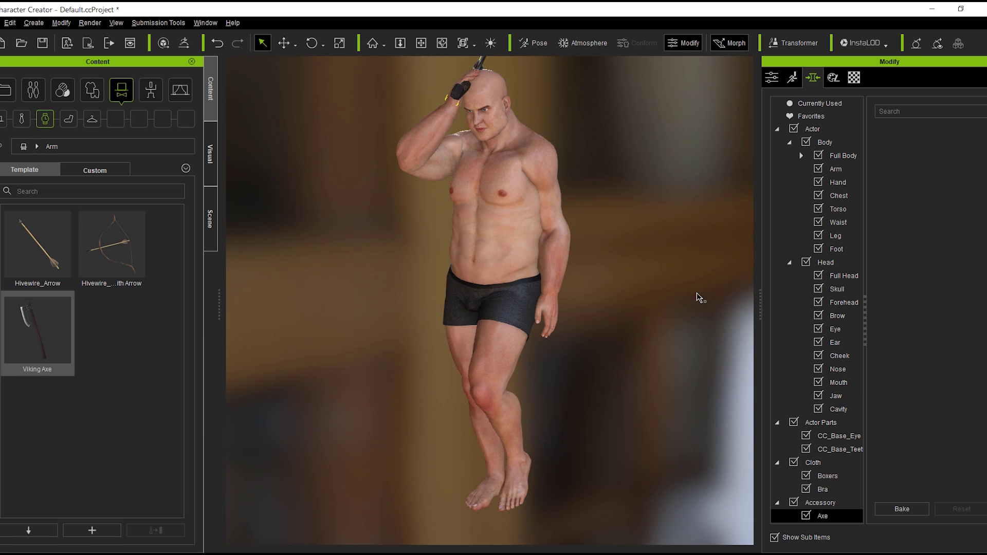
{"action": "right_click_drag", "start_coordinate": [697, 294], "coordinate": [828, 261]}
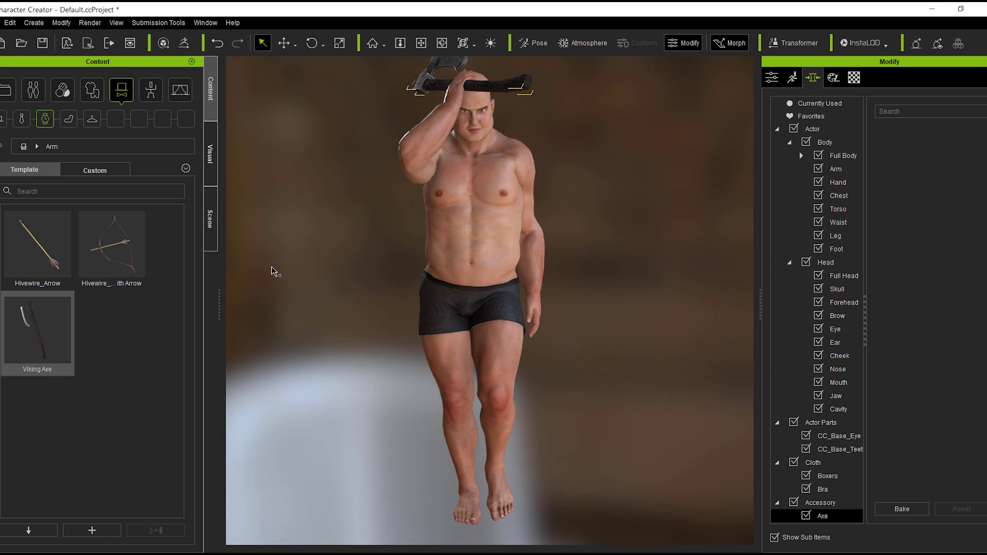
Hide the Axe accessory in the scene and look over the unarmed actor
{"action": "left_click", "coordinate": [213, 224]}
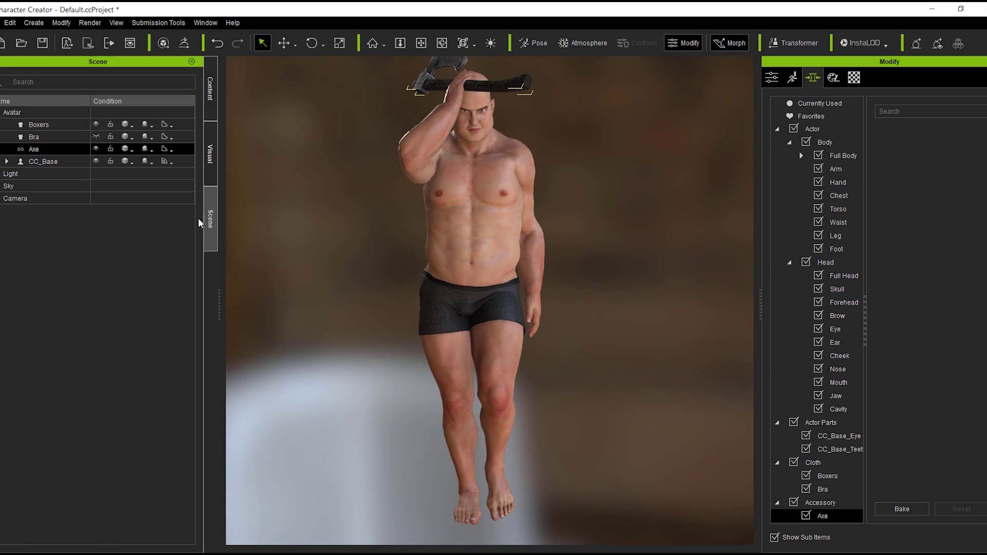
{"action": "left_click", "coordinate": [96, 149]}
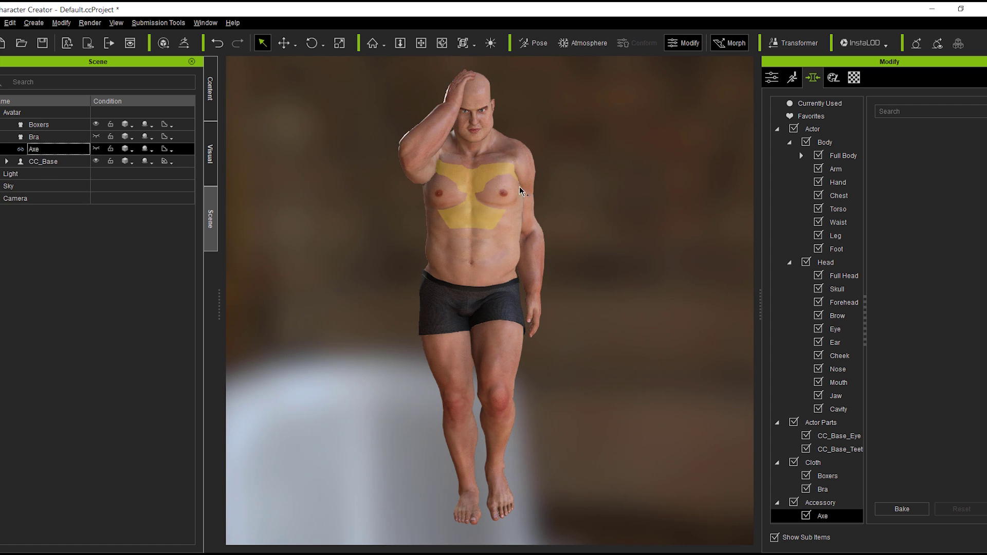
{"action": "right_click_drag", "start_coordinate": [521, 191], "coordinate": [499, 221]}
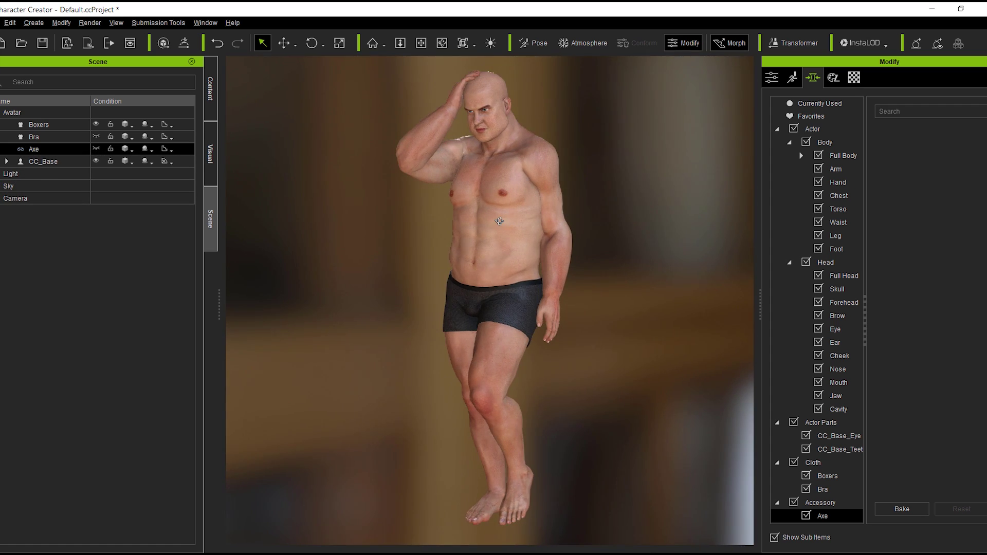
Export the clothed character as FBX for Maya, with Embed Textures and Include Motion turned off
{"action": "left_click", "coordinate": [0, 23]}
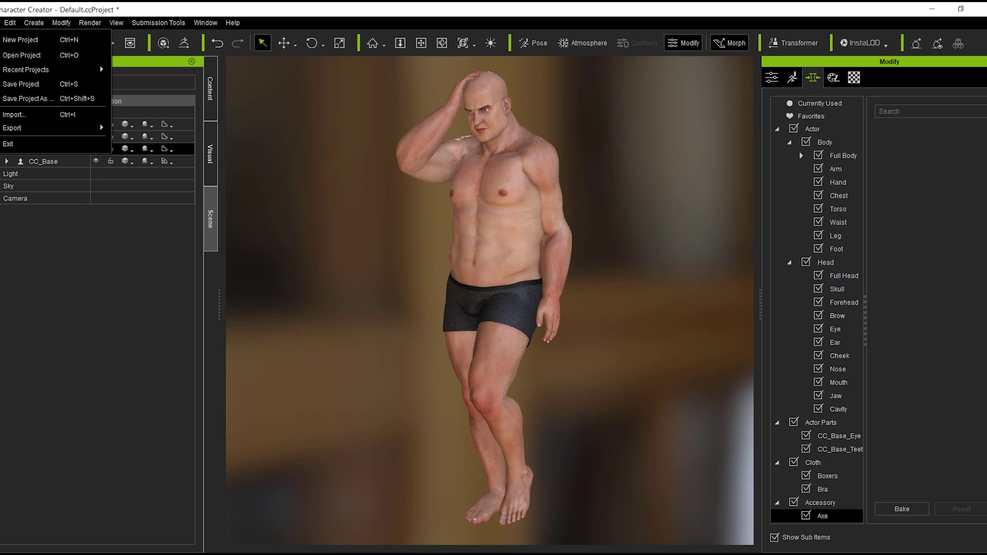
{"action": "mouse_move", "coordinate": [51, 127]}
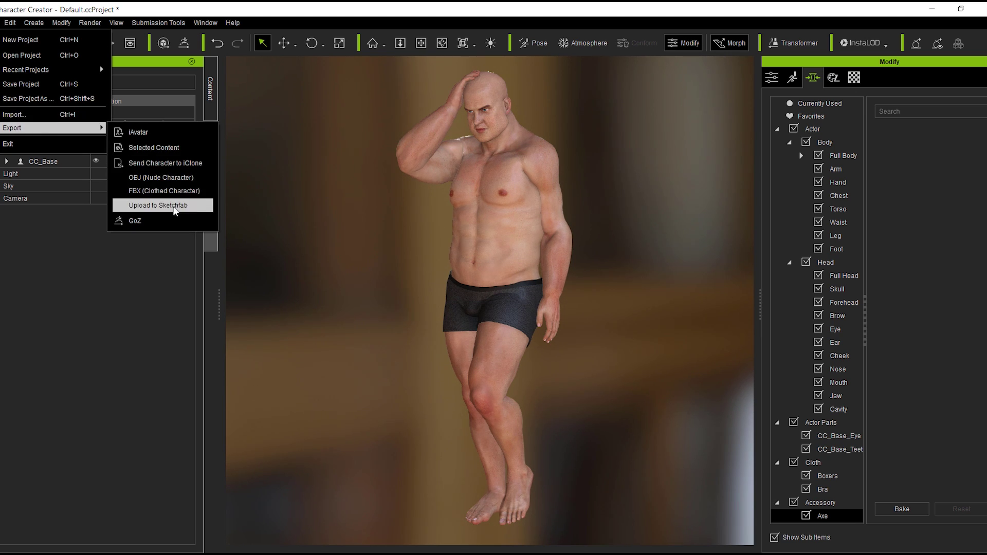
{"action": "left_click", "coordinate": [175, 191]}
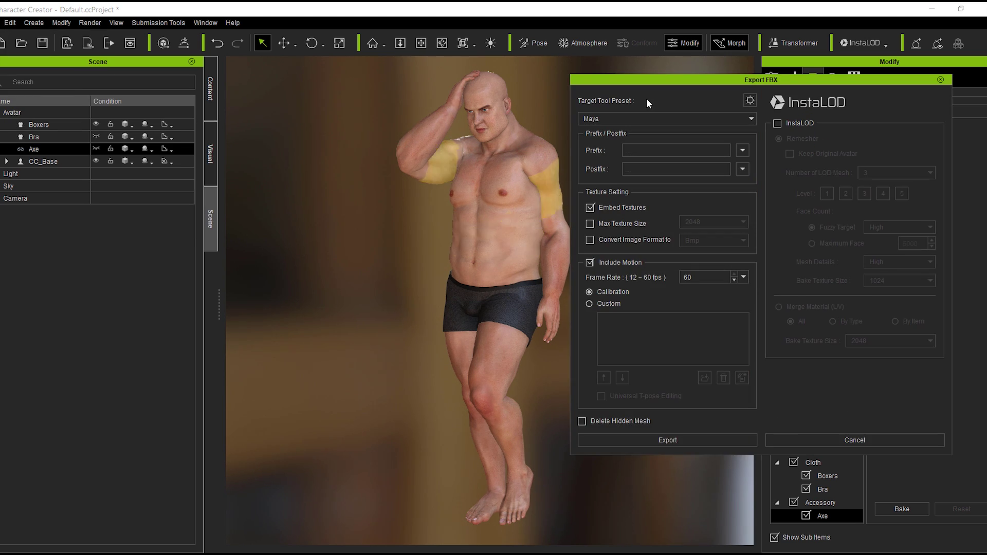
{"action": "left_click_drag", "start_coordinate": [650, 81], "coordinate": [408, 78]}
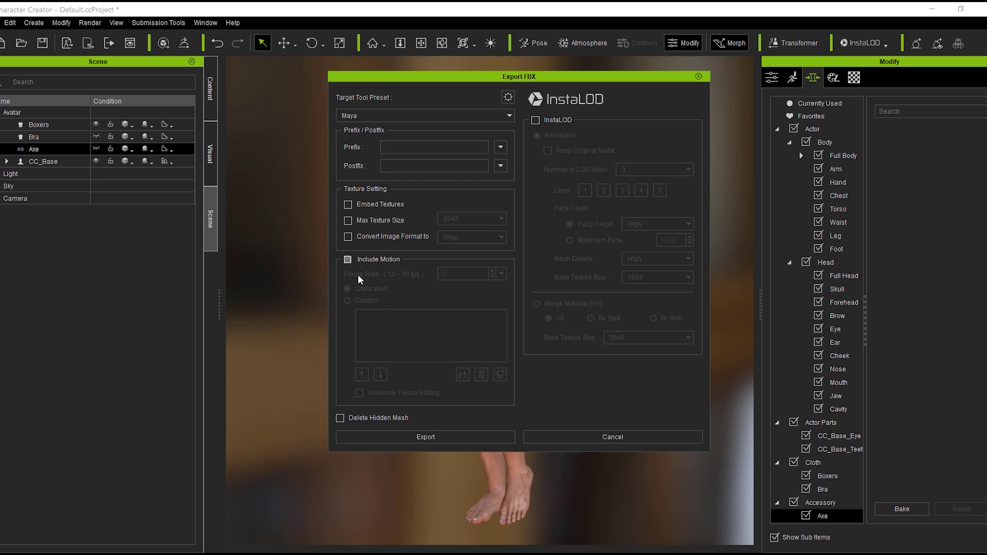
{"action": "left_click", "coordinate": [425, 436]}
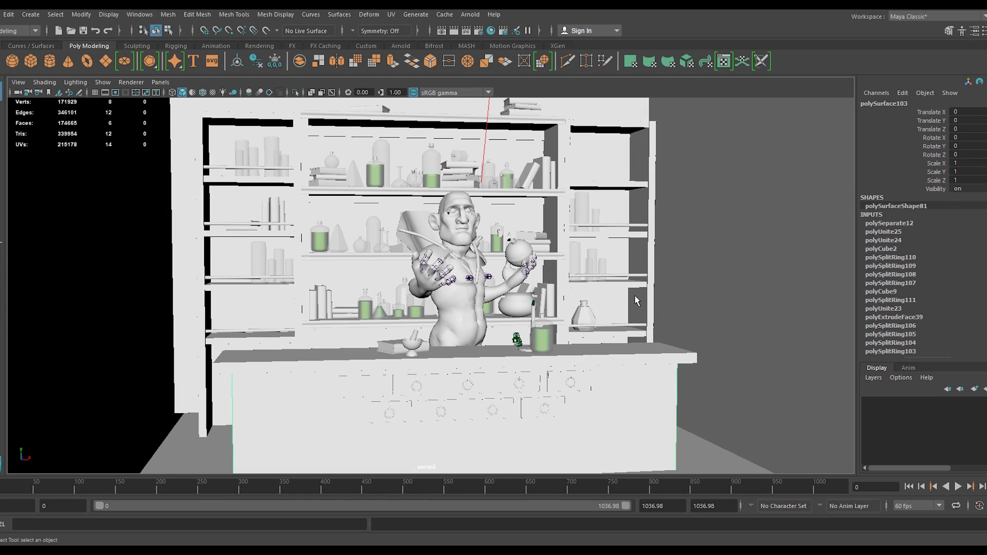
In the Maya potion shop scene, select both side walls of the room and hide them
{"action": "left_click_drag", "start_coordinate": [635, 296], "coordinate": [641, 276], "text": "alt"}
{"action": "scroll", "coordinate": [461, 322], "scroll_direction": "up", "scroll_amount": 5}
{"action": "left_click_drag", "start_coordinate": [334, 316], "coordinate": [417, 350], "text": "alt"}
{"action": "middle_click_drag", "start_coordinate": [416, 351], "coordinate": [449, 303], "text": "alt"}
{"action": "left_click_drag", "start_coordinate": [412, 302], "coordinate": [571, 321], "text": "alt"}
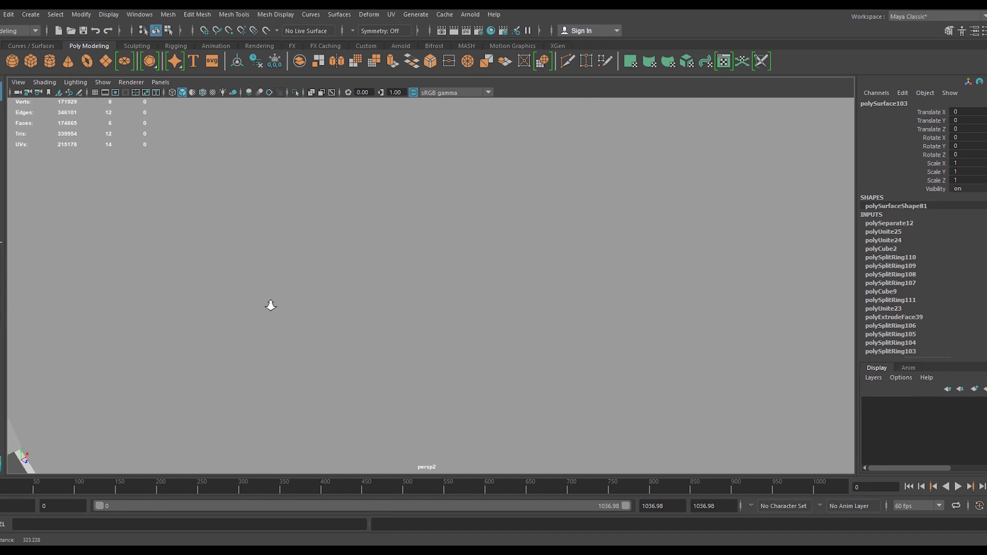
{"action": "left_click_drag", "start_coordinate": [269, 303], "coordinate": [356, 286], "text": "alt"}
{"action": "left_click", "coordinate": [246, 257]}
{"action": "left_click", "coordinate": [766, 256], "text": "shift"}
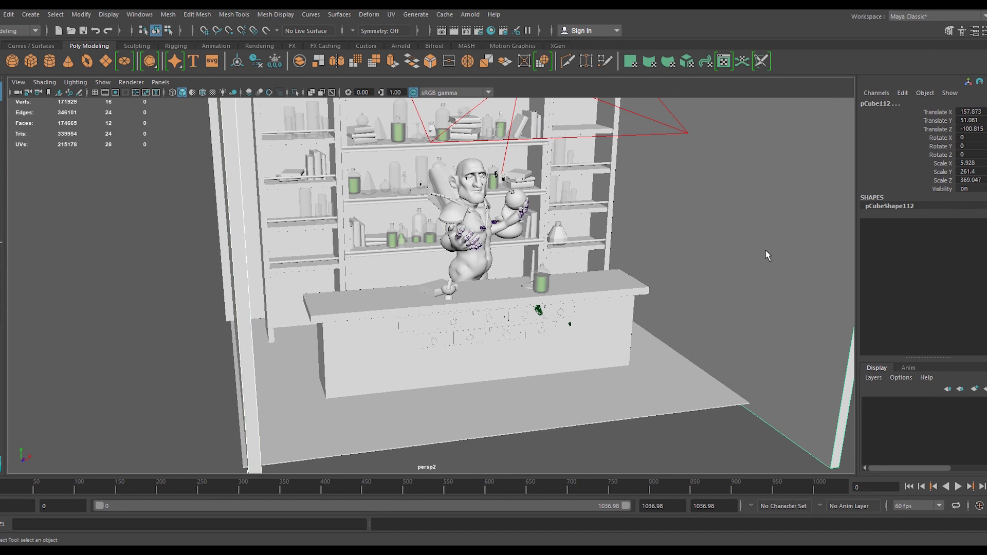
{"action": "key", "text": "h"}
Examine the opened-up shop set with the character, counter and shelves from several angles and distances
{"action": "left_click_drag", "start_coordinate": [767, 252], "coordinate": [196, 304], "text": "alt"}
{"action": "right_click_drag", "start_coordinate": [360, 304], "coordinate": [669, 299], "text": "alt"}
{"action": "middle_click_drag", "start_coordinate": [633, 288], "coordinate": [598, 264], "text": "alt"}
{"action": "left_click_drag", "start_coordinate": [598, 278], "coordinate": [563, 268], "text": "alt"}
{"action": "right_click_drag", "start_coordinate": [563, 267], "coordinate": [318, 283], "text": "alt"}
{"action": "left_click_drag", "start_coordinate": [318, 283], "coordinate": [444, 277], "text": "alt"}
{"action": "middle_click_drag", "start_coordinate": [443, 278], "coordinate": [435, 338], "text": "alt"}
{"action": "right_click_drag", "start_coordinate": [427, 330], "coordinate": [570, 334], "text": "alt"}
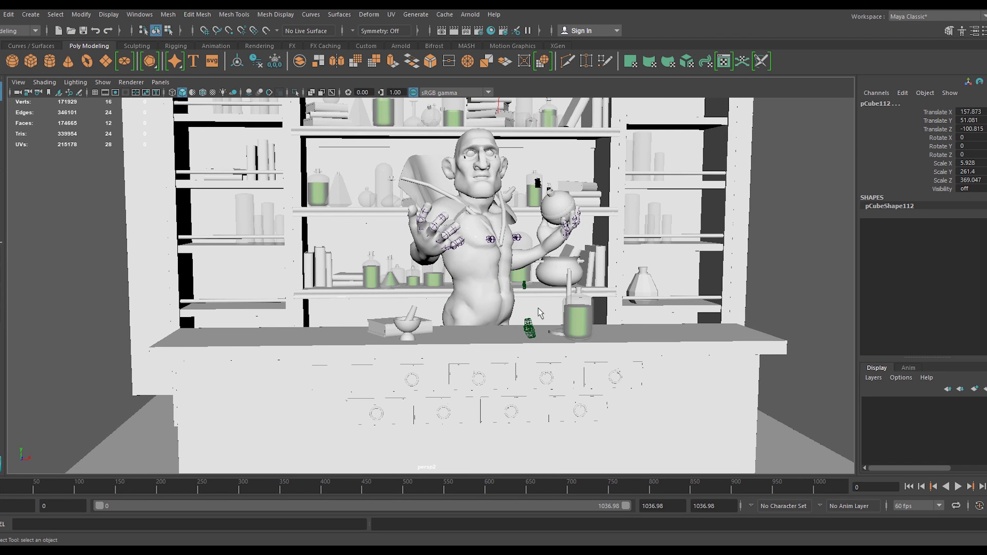
{"action": "left_click", "coordinate": [477, 14]}
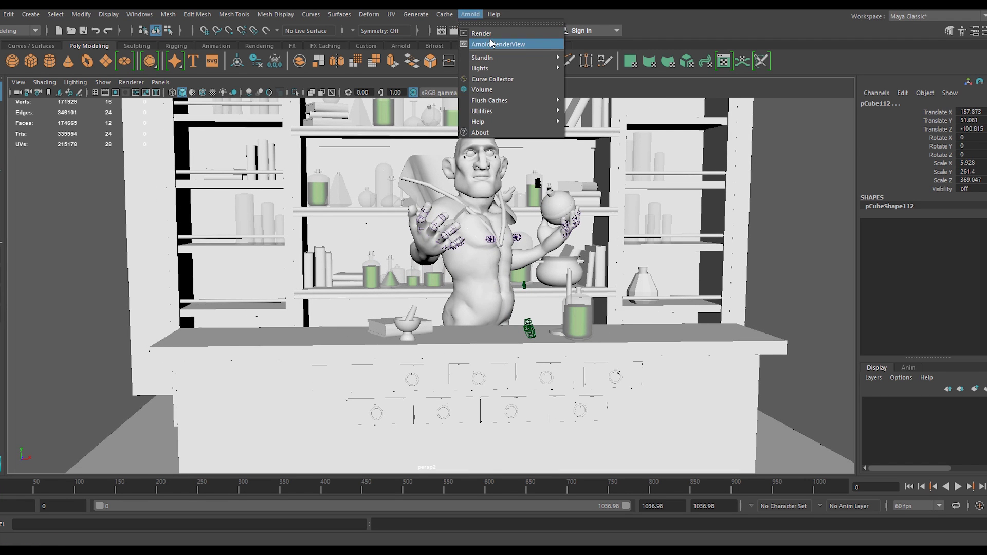
{"action": "mouse_move", "coordinate": [559, 60]}
{"action": "left_click", "coordinate": [796, 232]}
Inspect the character's pose and placement between the counter and the shelves from the front and side
{"action": "left_click_drag", "start_coordinate": [715, 262], "coordinate": [620, 289], "text": "alt"}
{"action": "mouse_move", "coordinate": [620, 289]}
{"action": "right_mouse_down", "text": "alt"}
{"action": "mouse_move", "coordinate": [494, 293]}
{"action": "mouse_move", "coordinate": [632, 296]}
{"action": "right_mouse_up", "text": "alt"}
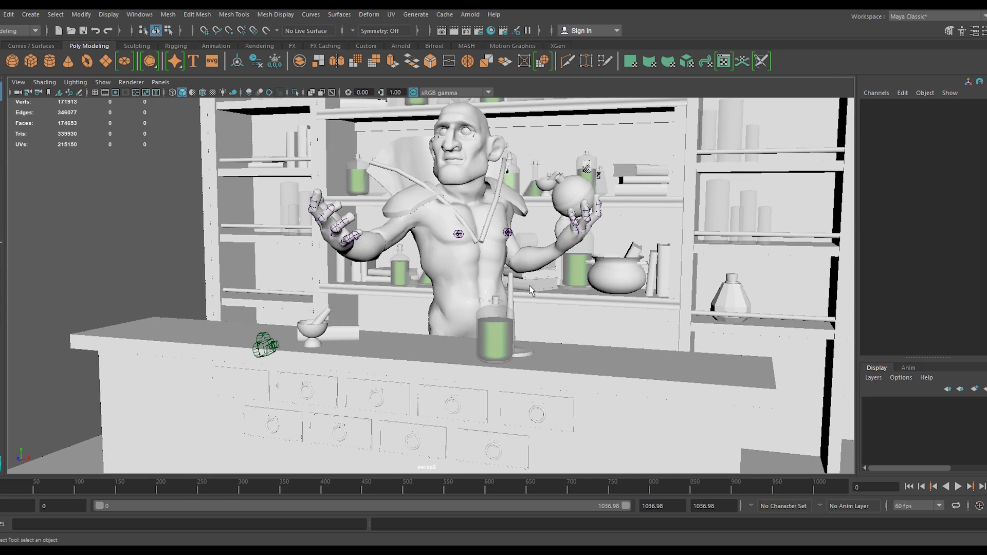
{"action": "left_click_drag", "start_coordinate": [530, 290], "coordinate": [271, 351], "text": "alt"}
{"action": "left_click_drag", "start_coordinate": [366, 339], "coordinate": [437, 295], "text": "alt"}
{"action": "right_click_drag", "start_coordinate": [437, 295], "coordinate": [621, 313], "text": "alt"}
{"action": "left_click_drag", "start_coordinate": [621, 313], "coordinate": [568, 311], "text": "alt"}
{"action": "right_click_drag", "start_coordinate": [568, 311], "coordinate": [356, 323], "text": "alt"}
{"action": "left_click_drag", "start_coordinate": [356, 323], "coordinate": [335, 326], "text": "alt"}
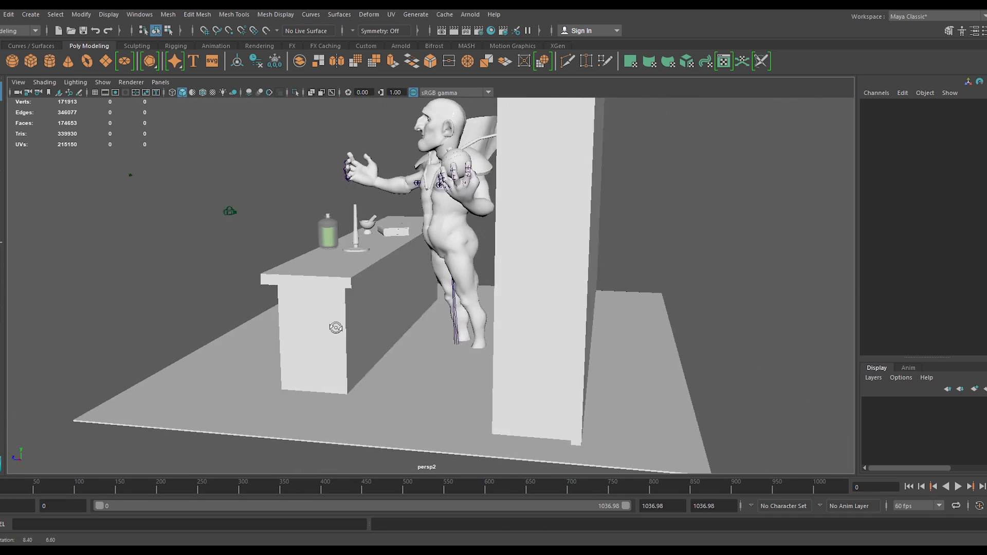
{"action": "right_click_drag", "start_coordinate": [335, 326], "coordinate": [449, 282], "text": "alt"}
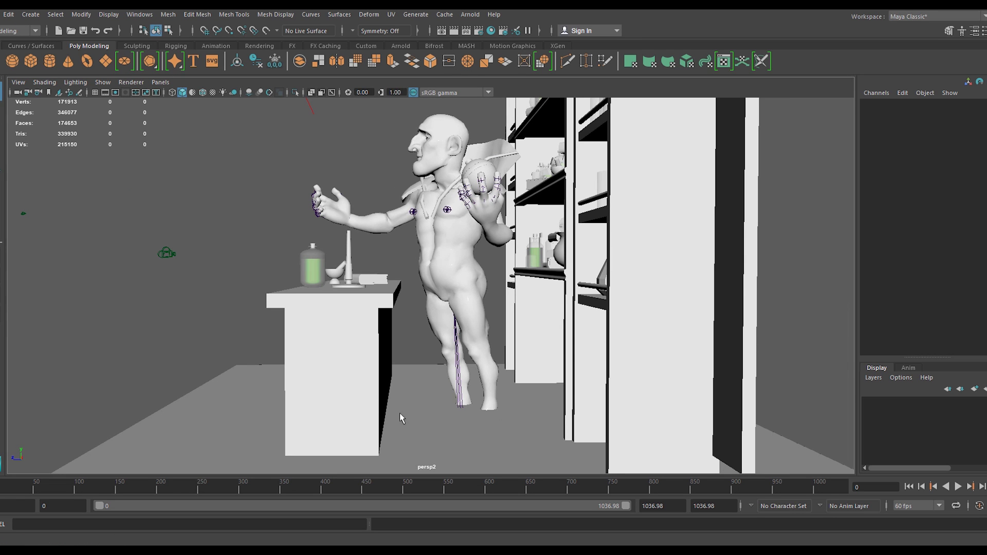
{"action": "left_click_drag", "start_coordinate": [401, 416], "coordinate": [376, 411], "text": "alt"}
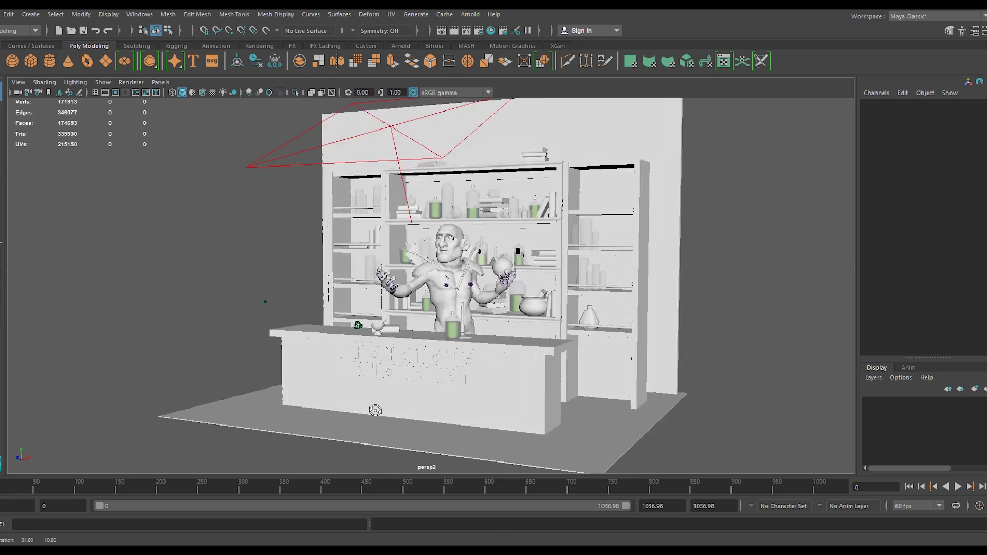
{"action": "right_click_drag", "start_coordinate": [376, 411], "coordinate": [471, 405], "text": "alt"}
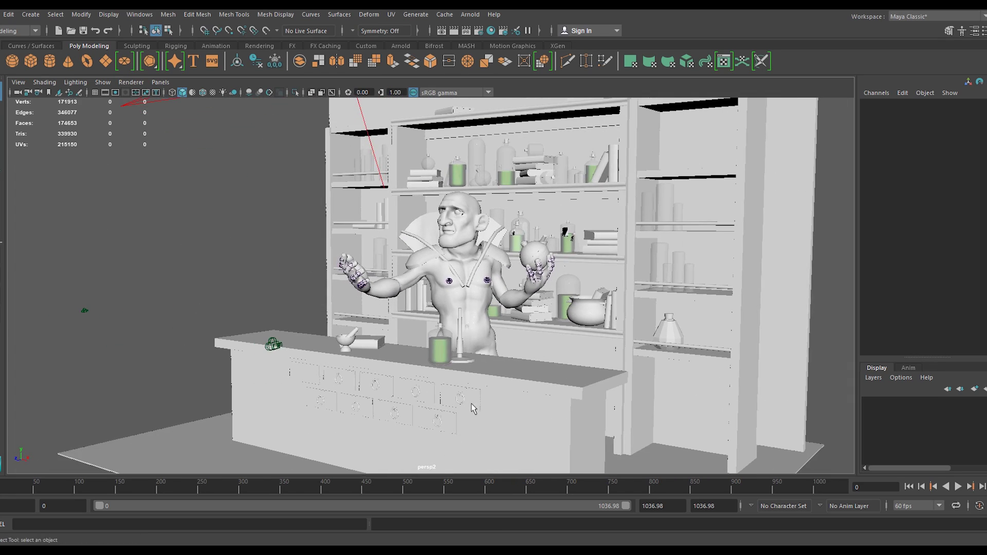
{"action": "left_click_drag", "start_coordinate": [473, 409], "coordinate": [499, 411], "text": "alt"}
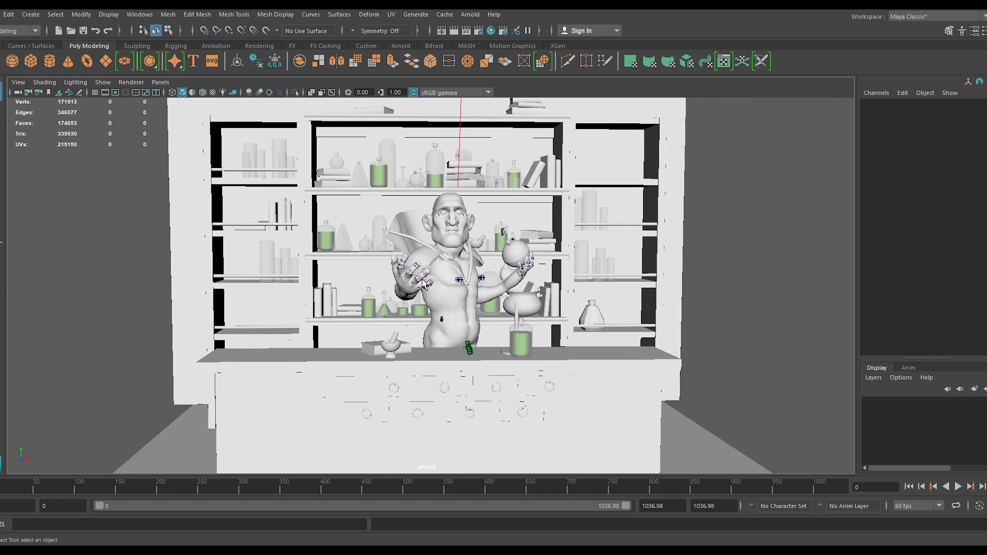
Check the character's full body, stance and surroundings from both sides and from above the counter
{"action": "left_click_drag", "start_coordinate": [423, 281], "coordinate": [502, 337], "text": "alt"}
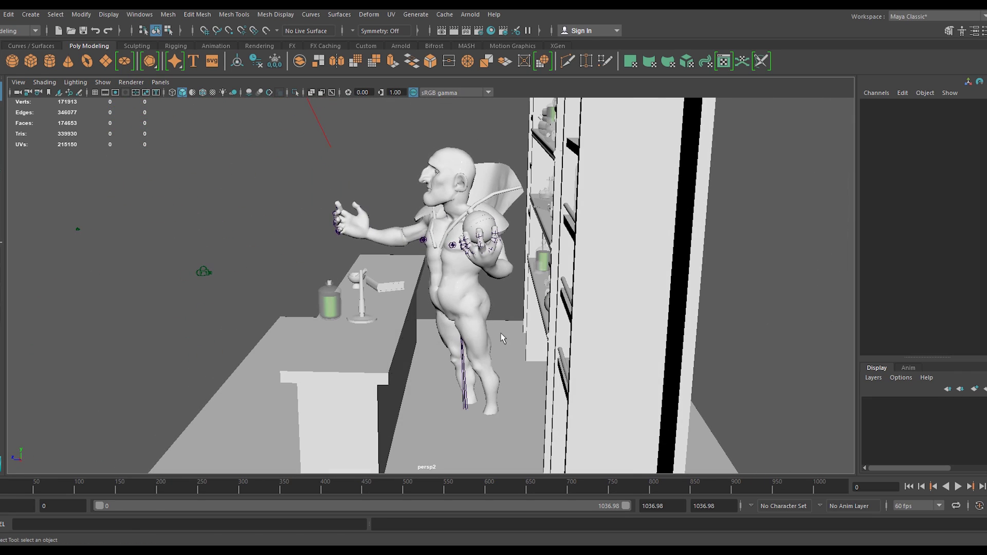
{"action": "left_click_drag", "start_coordinate": [447, 342], "coordinate": [575, 384], "text": "alt"}
{"action": "left_click_drag", "start_coordinate": [482, 360], "coordinate": [605, 287], "text": "alt"}
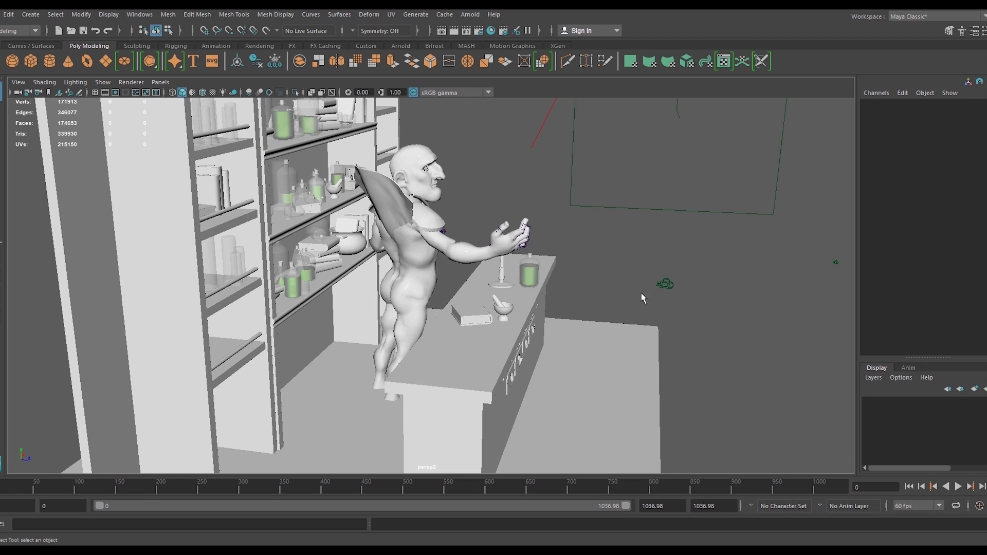
{"action": "left_click_drag", "start_coordinate": [434, 267], "coordinate": [571, 360], "text": "alt"}
{"action": "scroll", "coordinate": [529, 355], "scroll_direction": "down", "scroll_amount": 3}
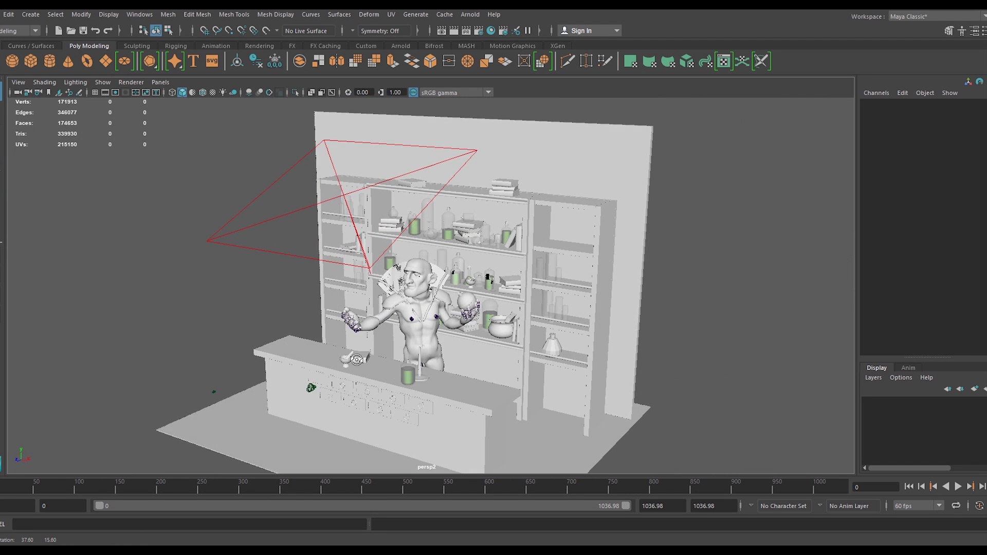
{"action": "right_click_drag", "start_coordinate": [381, 356], "coordinate": [592, 366], "text": "alt"}
{"action": "middle_click_drag", "start_coordinate": [433, 319], "coordinate": [443, 348], "text": "alt"}
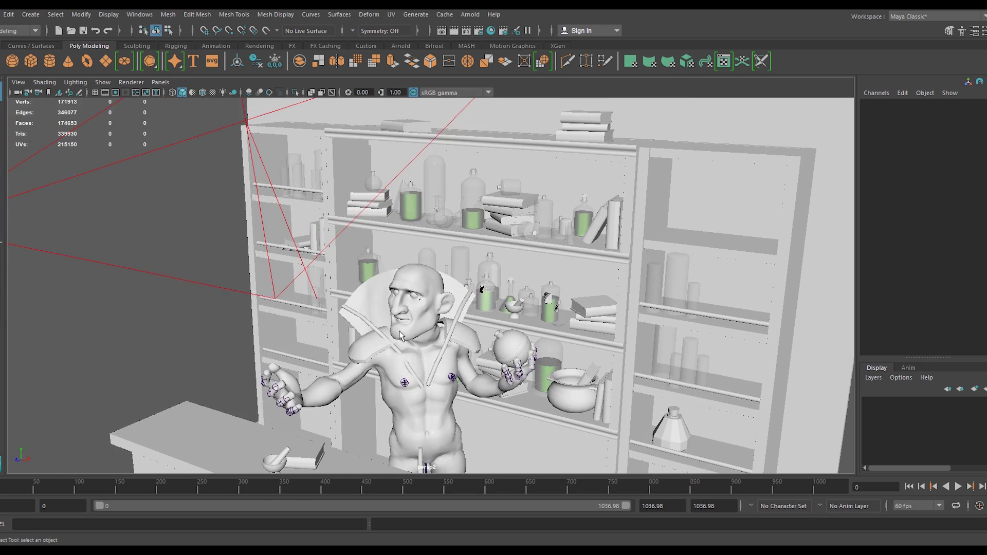
{"action": "left_click_drag", "start_coordinate": [444, 348], "coordinate": [382, 248], "text": "alt"}
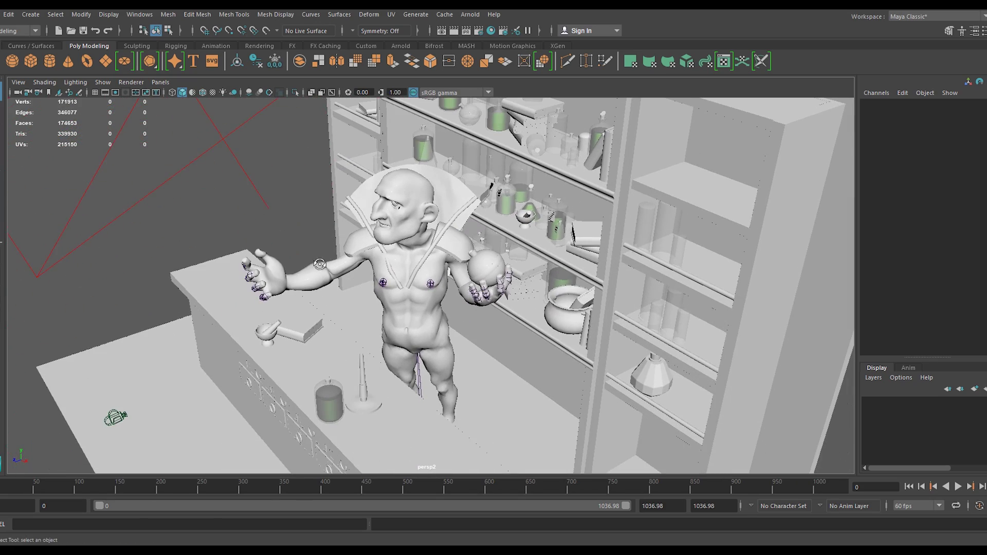
Examine the character's head and collar up close, along with the props on the shelves behind him
{"action": "left_click_drag", "start_coordinate": [320, 264], "coordinate": [527, 330], "text": "alt"}
{"action": "scroll", "coordinate": [425, 267], "scroll_direction": "up", "scroll_amount": 3}
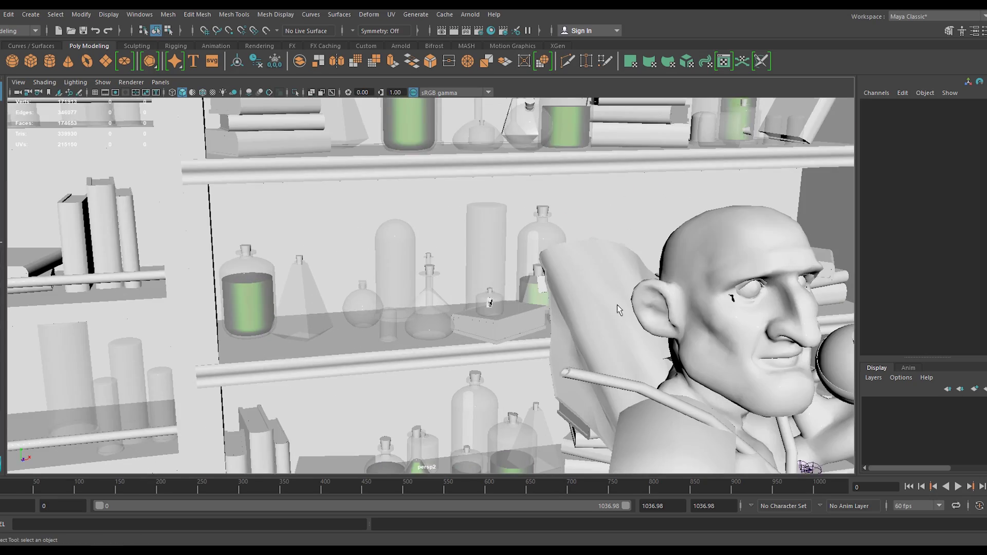
{"action": "left_click_drag", "start_coordinate": [621, 310], "coordinate": [629, 222], "text": "alt"}
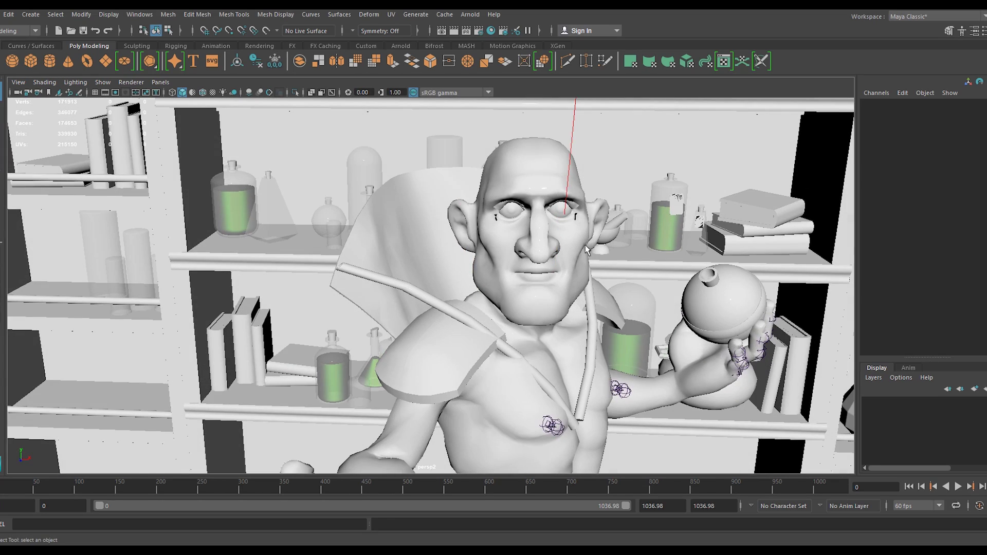
{"action": "middle_click_drag", "start_coordinate": [586, 249], "coordinate": [514, 155], "text": "alt"}
{"action": "left_click_drag", "start_coordinate": [545, 257], "coordinate": [562, 236], "text": "alt"}
{"action": "right_click_drag", "start_coordinate": [563, 235], "coordinate": [406, 247], "text": "alt"}
{"action": "left_click_drag", "start_coordinate": [406, 247], "coordinate": [432, 248], "text": "alt"}
{"action": "middle_click_drag", "start_coordinate": [432, 248], "coordinate": [242, 213], "text": "alt"}
{"action": "left_click_drag", "start_coordinate": [242, 212], "coordinate": [331, 342], "text": "alt"}
Select one of the character's shoulder pads and inspect how it fits the body from the side and front
{"action": "left_click", "coordinate": [367, 332]}
{"action": "right_click_drag", "start_coordinate": [443, 295], "coordinate": [508, 291], "text": "alt"}
{"action": "left_click_drag", "start_coordinate": [509, 291], "coordinate": [285, 231], "text": "alt"}
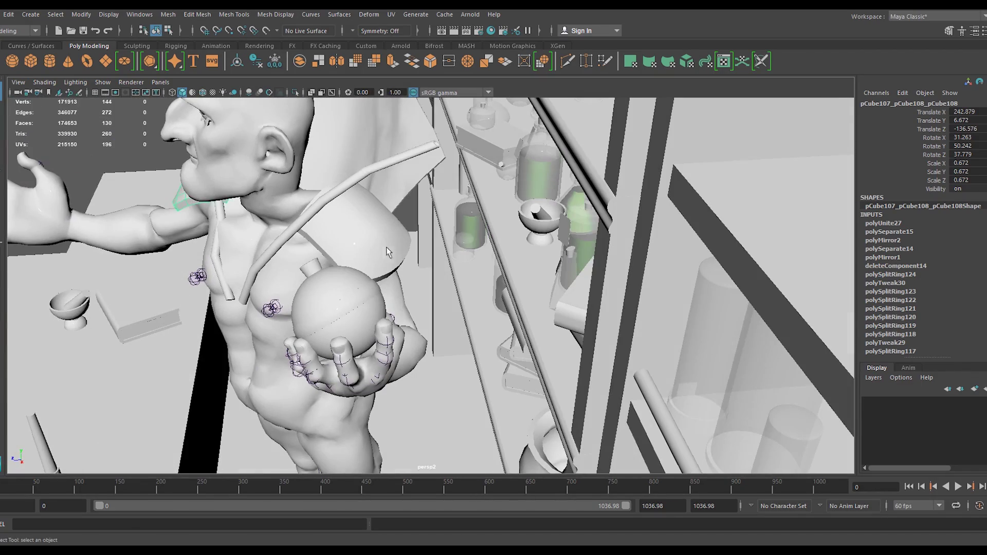
{"action": "left_click_drag", "start_coordinate": [387, 247], "coordinate": [258, 252], "text": "alt"}
{"action": "right_click_drag", "start_coordinate": [257, 252], "coordinate": [471, 283], "text": "alt"}
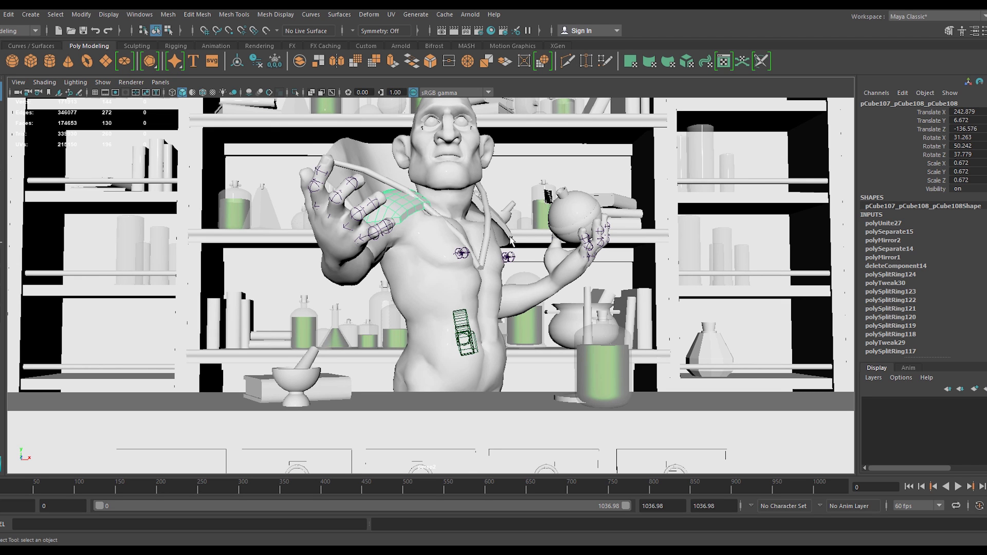
{"action": "left_click_drag", "start_coordinate": [512, 239], "coordinate": [474, 276], "text": "alt"}
{"action": "left_click_drag", "start_coordinate": [404, 268], "coordinate": [451, 269], "text": "alt"}
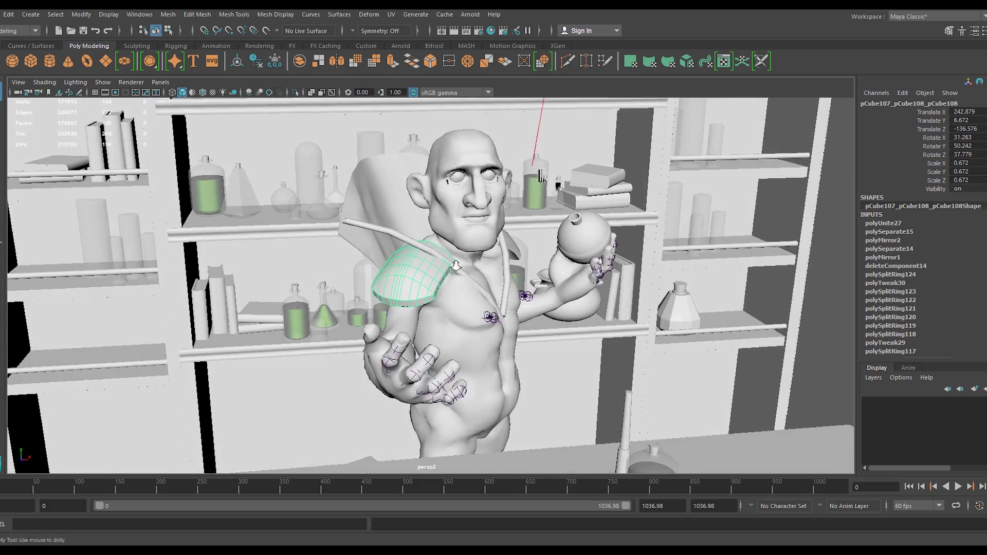
Inspect the bottles and books on the shelves up close and select a bottle filled with green liquid
{"action": "right_click_drag", "start_coordinate": [452, 268], "coordinate": [574, 269], "text": "alt"}
{"action": "left_click_drag", "start_coordinate": [545, 275], "coordinate": [443, 284], "text": "alt"}
{"action": "right_click_drag", "start_coordinate": [361, 245], "coordinate": [298, 252], "text": "alt"}
{"action": "middle_click_drag", "start_coordinate": [298, 252], "coordinate": [461, 260], "text": "alt"}
{"action": "right_click_drag", "start_coordinate": [461, 261], "coordinate": [425, 226], "text": "alt"}
{"action": "middle_click_drag", "start_coordinate": [425, 226], "coordinate": [489, 335], "text": "alt"}
{"action": "right_click_drag", "start_coordinate": [488, 335], "coordinate": [794, 265], "text": "alt"}
{"action": "middle_click_drag", "start_coordinate": [547, 252], "coordinate": [540, 326], "text": "alt"}
{"action": "left_click_drag", "start_coordinate": [540, 326], "coordinate": [612, 320], "text": "alt"}
{"action": "left_click", "coordinate": [459, 247]}
{"action": "scroll", "coordinate": [460, 250], "scroll_direction": "up", "scroll_amount": 4}
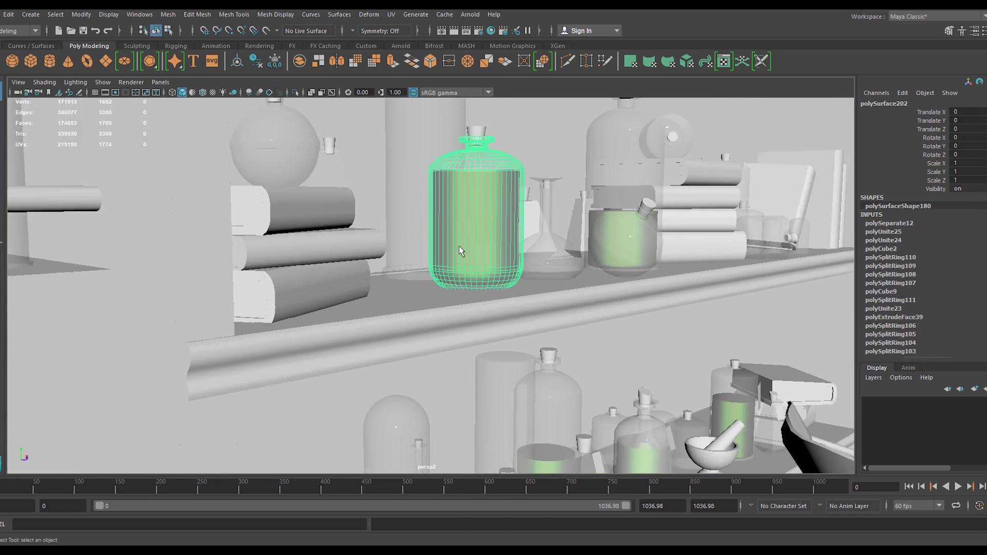
Try to move the glass bottle off its green liquid, and inspect the separate liquid mesh from several sides
{"action": "middle_click_drag", "start_coordinate": [461, 250], "coordinate": [369, 377], "text": "alt"}
{"action": "left_click_drag", "start_coordinate": [370, 376], "coordinate": [360, 381], "text": "alt"}
{"action": "right_click_drag", "start_coordinate": [360, 380], "coordinate": [598, 357], "text": "alt"}
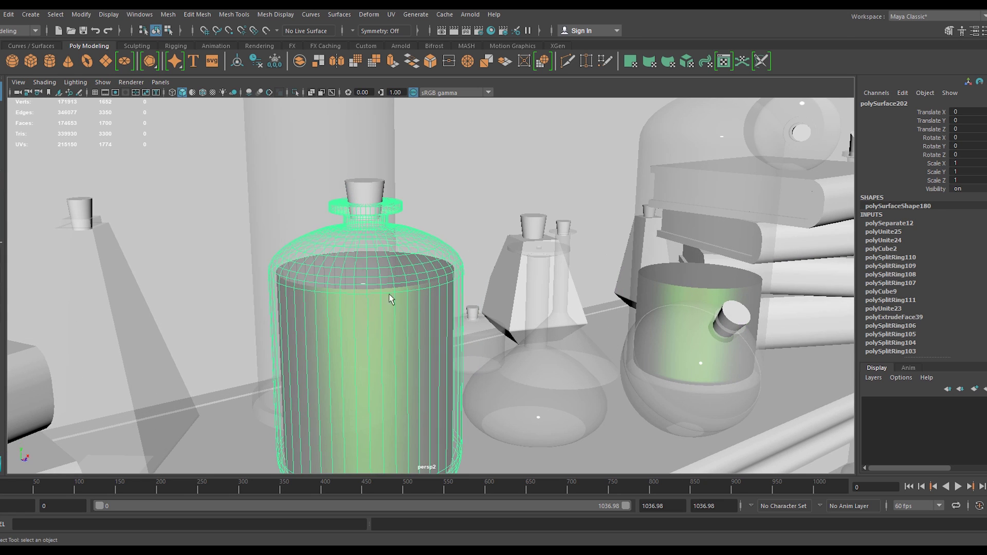
{"action": "scroll", "coordinate": [496, 292], "scroll_direction": "down", "scroll_amount": 3}
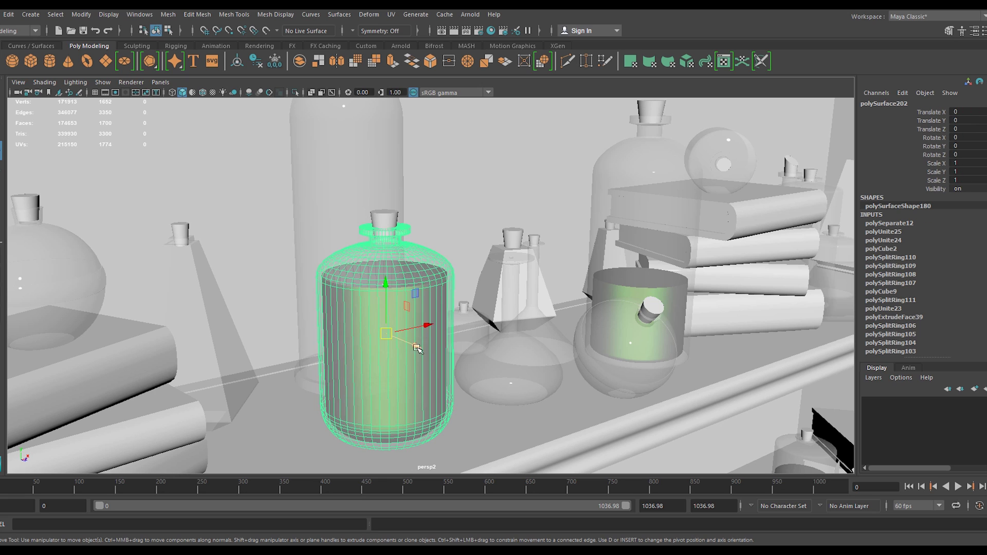
{"action": "left_click_drag", "start_coordinate": [417, 348], "coordinate": [352, 311]}
{"action": "left_click", "coordinate": [436, 335]}
{"action": "left_click_drag", "start_coordinate": [424, 388], "coordinate": [355, 375], "text": "alt"}
{"action": "middle_click_drag", "start_coordinate": [355, 350], "coordinate": [283, 319], "text": "alt"}
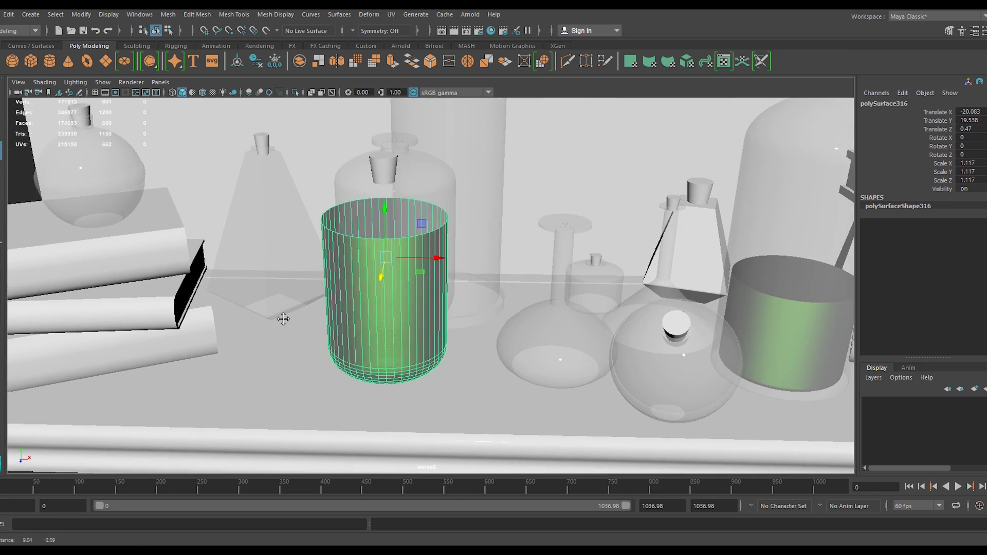
{"action": "left_click_drag", "start_coordinate": [284, 320], "coordinate": [469, 288], "text": "alt"}
{"action": "middle_click_drag", "start_coordinate": [470, 289], "coordinate": [412, 303], "text": "alt"}
{"action": "right_click_drag", "start_coordinate": [412, 302], "coordinate": [499, 256], "text": "alt"}
{"action": "left_click_drag", "start_coordinate": [498, 256], "coordinate": [443, 220], "text": "alt"}
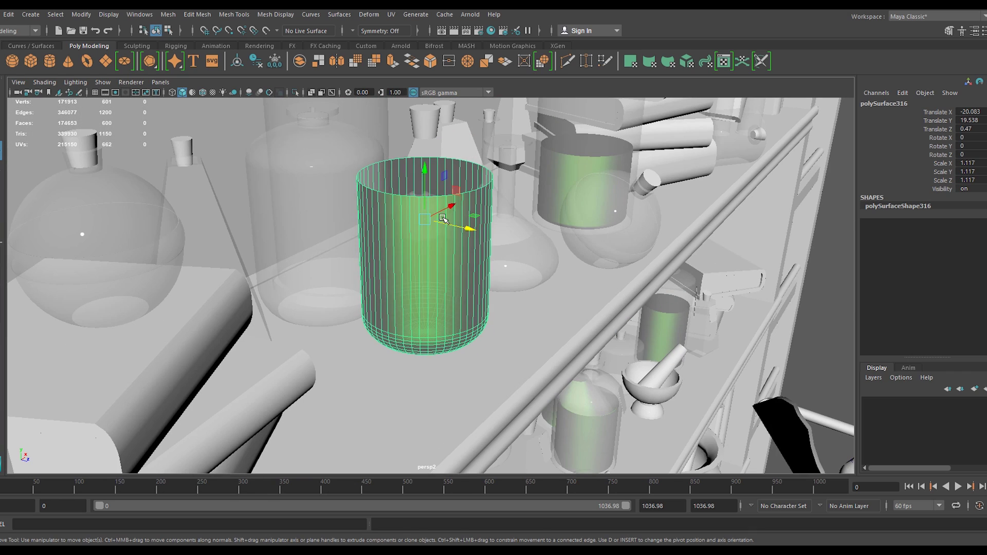
Undo the bottle's move and select the cork in its neck
{"action": "key", "text": "ctrl+z"}
{"action": "key", "text": "ctrl+z"}
{"action": "left_click_drag", "start_coordinate": [412, 150], "coordinate": [486, 192], "text": "alt"}
{"action": "scroll", "coordinate": [483, 192], "scroll_direction": "up", "scroll_amount": 3}
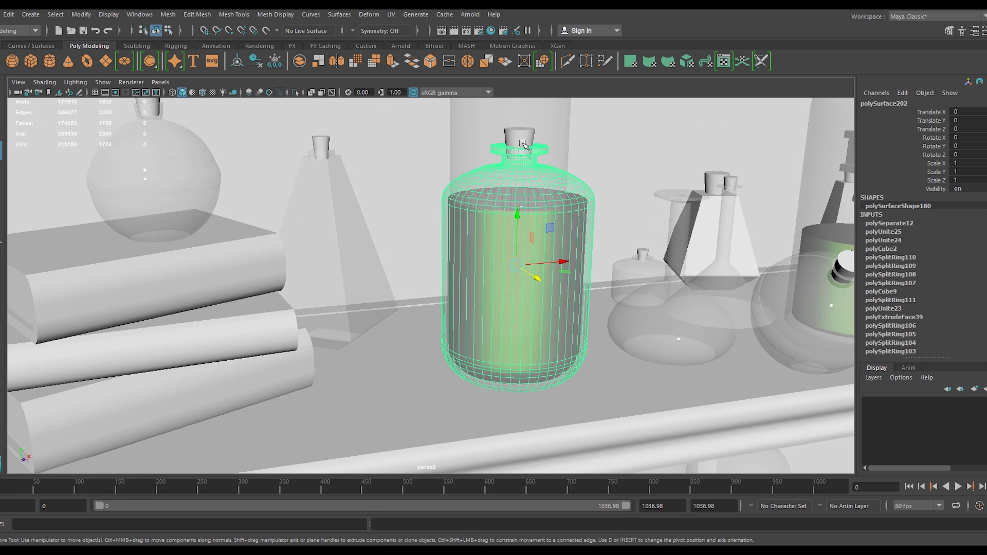
{"action": "right_click_drag", "start_coordinate": [587, 195], "coordinate": [353, 288], "text": "alt"}
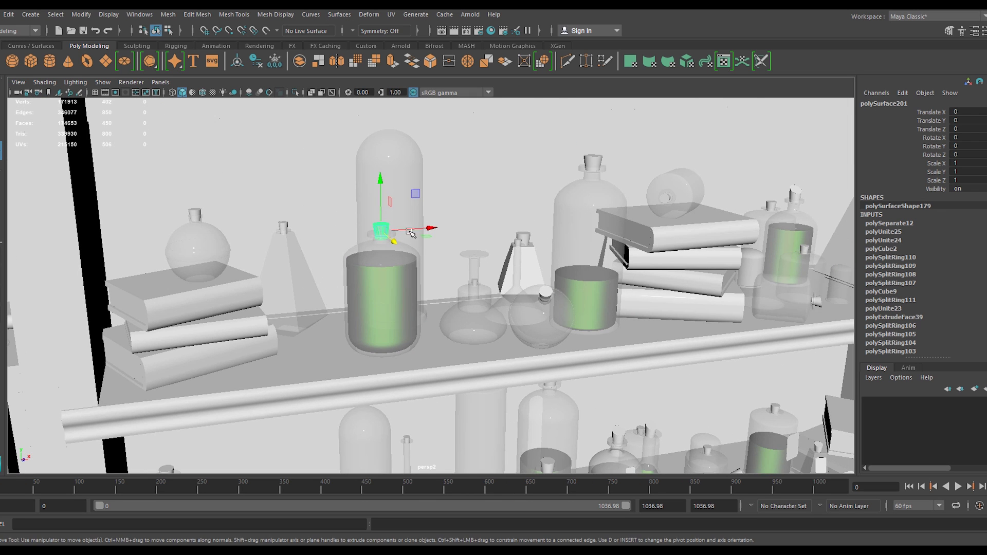
Look over the props on all the shelves behind the character and select one of the bookcase's upright panels
{"action": "right_click_drag", "start_coordinate": [714, 263], "coordinate": [366, 221], "text": "alt"}
{"action": "middle_click_drag", "start_coordinate": [365, 221], "coordinate": [702, 148], "text": "alt"}
{"action": "right_click_drag", "start_coordinate": [524, 247], "coordinate": [499, 251], "text": "alt"}
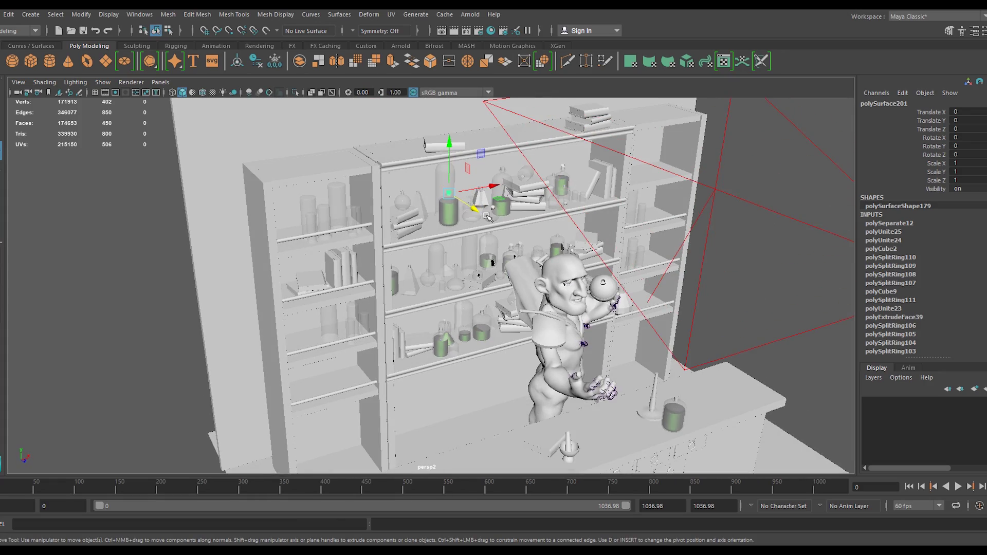
{"action": "right_click_drag", "start_coordinate": [486, 216], "coordinate": [514, 278], "text": "alt"}
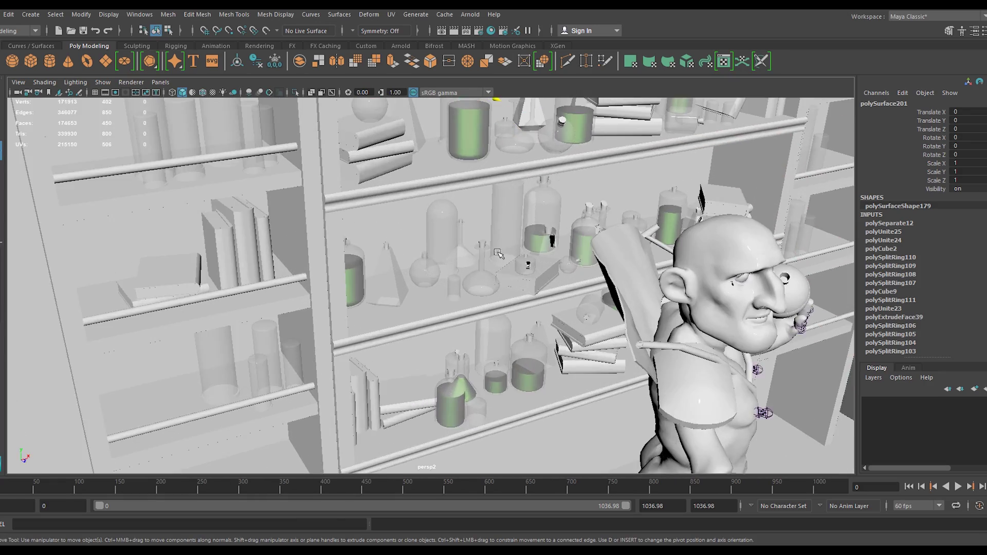
{"action": "left_click_drag", "start_coordinate": [505, 283], "coordinate": [501, 262], "text": "alt"}
{"action": "left_click_drag", "start_coordinate": [345, 243], "coordinate": [370, 293], "text": "alt"}
{"action": "left_click", "coordinate": [360, 218]}
{"action": "left_click", "coordinate": [502, 258]}
{"action": "scroll", "coordinate": [499, 260], "scroll_direction": "up", "scroll_amount": 3}
{"action": "scroll", "coordinate": [519, 254], "scroll_direction": "down", "scroll_amount": 6}
{"action": "scroll", "coordinate": [369, 294], "scroll_direction": "down", "scroll_amount": 4}
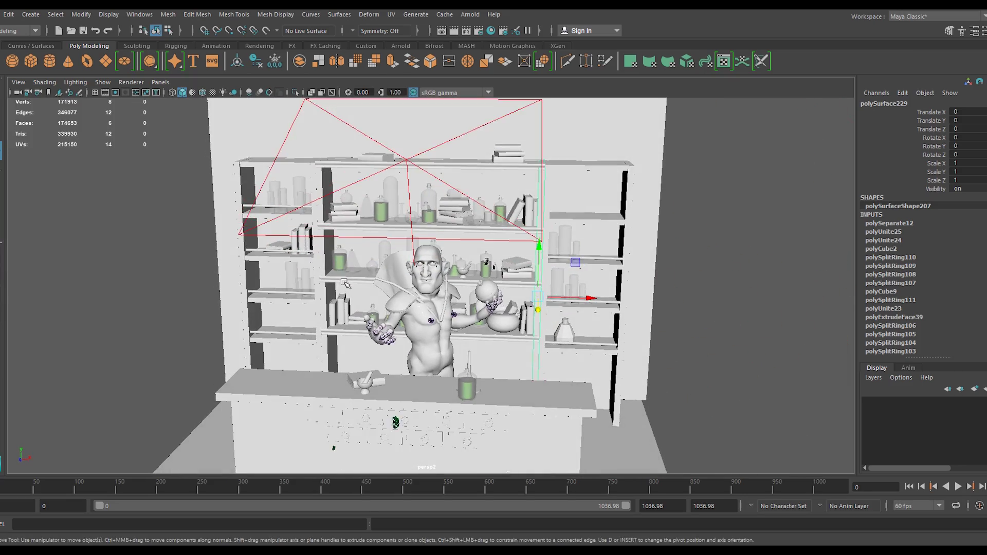
Select a drawer front on the counter and inspect the two rows of ring-handled drawers from the front and side
{"action": "middle_click_drag", "start_coordinate": [350, 376], "coordinate": [408, 326], "text": "alt"}
{"action": "right_click_drag", "start_coordinate": [408, 326], "coordinate": [409, 300], "text": "alt"}
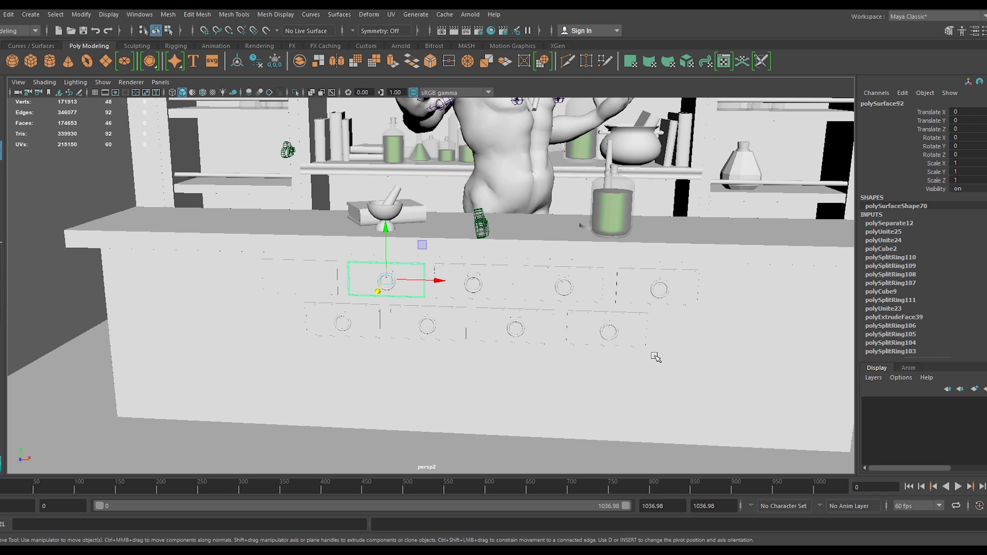
{"action": "left_click_drag", "start_coordinate": [517, 304], "coordinate": [467, 358], "text": "alt"}
{"action": "left_click_drag", "start_coordinate": [706, 296], "coordinate": [559, 220], "text": "alt"}
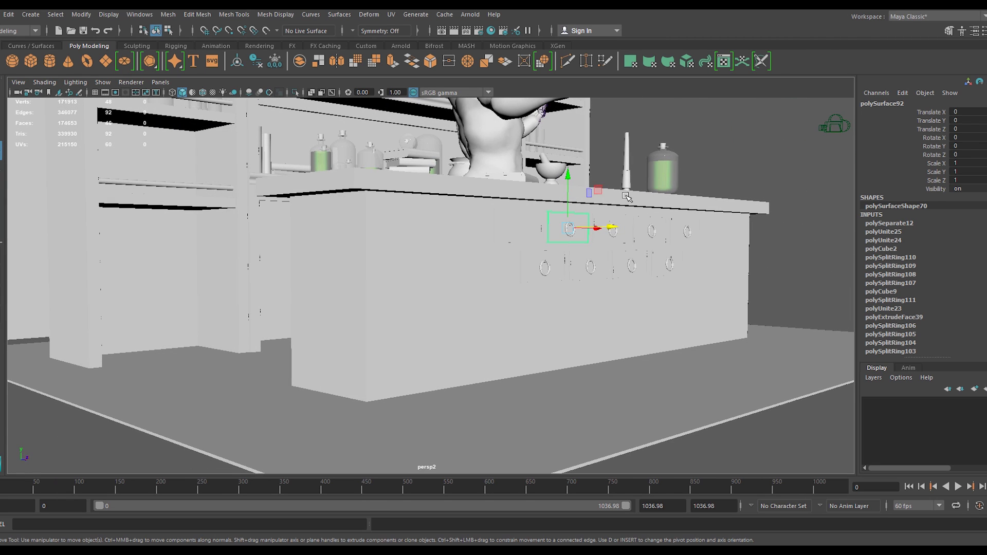
{"action": "left_click_drag", "start_coordinate": [686, 311], "coordinate": [548, 331], "text": "alt"}
{"action": "right_click_drag", "start_coordinate": [548, 332], "coordinate": [671, 335], "text": "alt"}
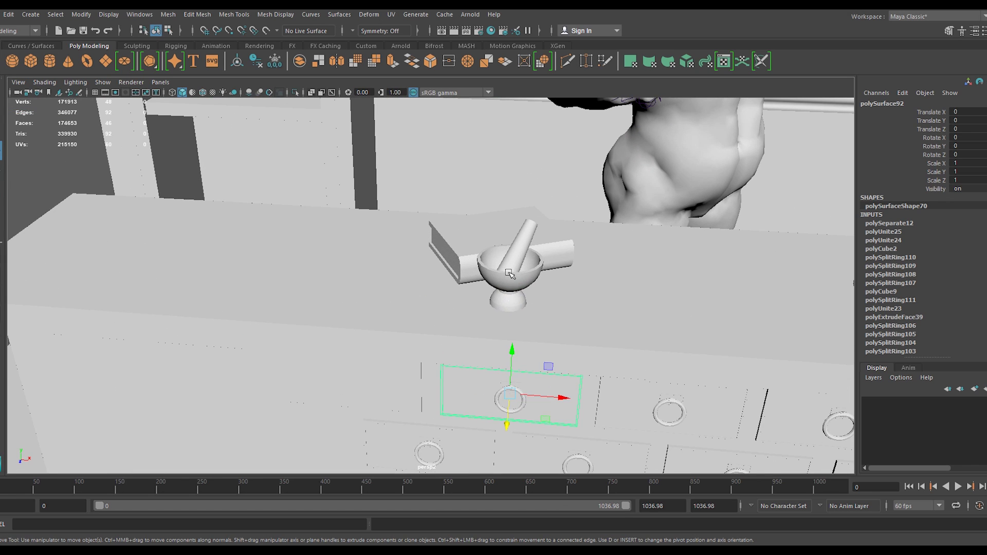
Select the mortar bowl on the counter and check the counter props together with the character from the front
{"action": "left_click_drag", "start_coordinate": [681, 298], "coordinate": [481, 311], "text": "alt"}
{"action": "left_click_drag", "start_coordinate": [604, 313], "coordinate": [496, 403], "text": "alt"}
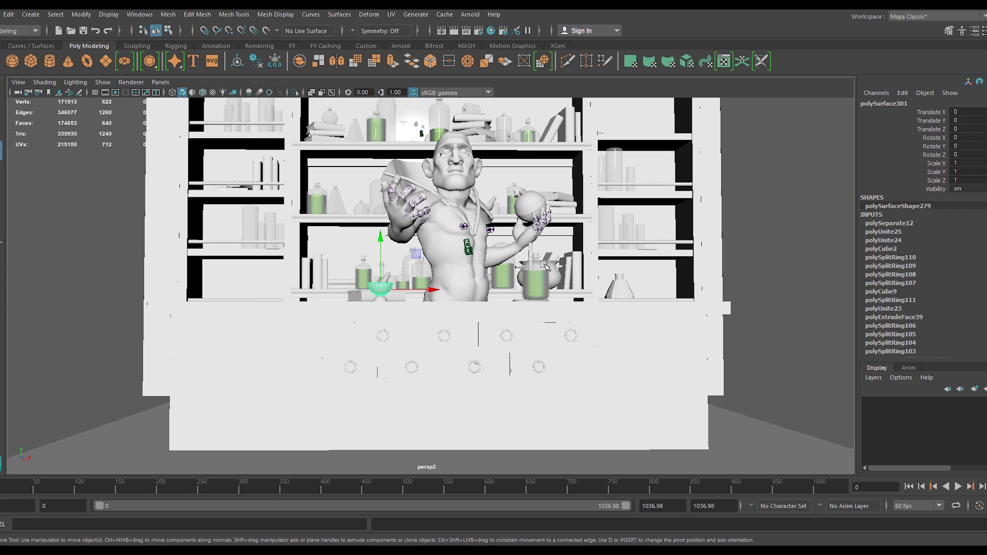
{"action": "middle_click_drag", "start_coordinate": [536, 287], "coordinate": [529, 326], "text": "alt"}
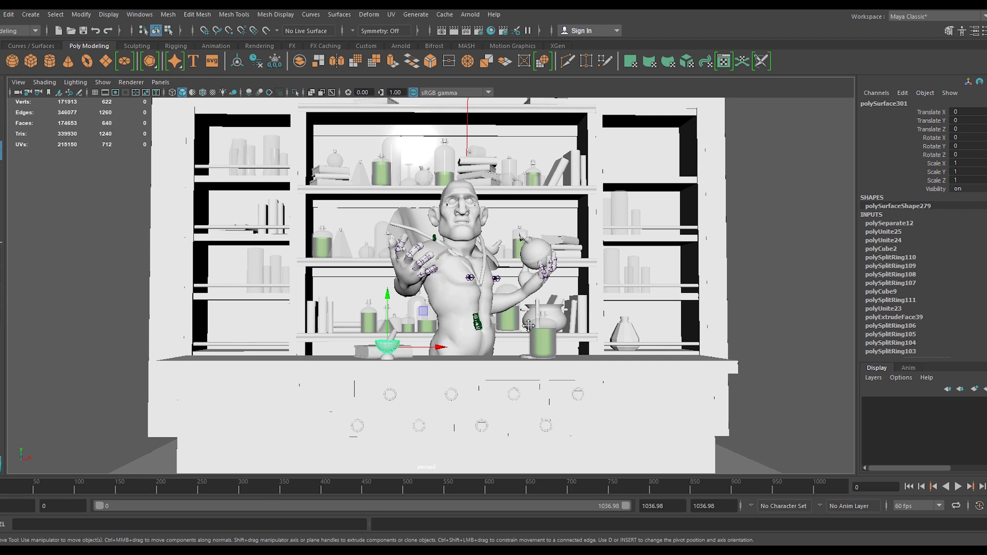
{"action": "left_click_drag", "start_coordinate": [511, 325], "coordinate": [469, 312], "text": "alt"}
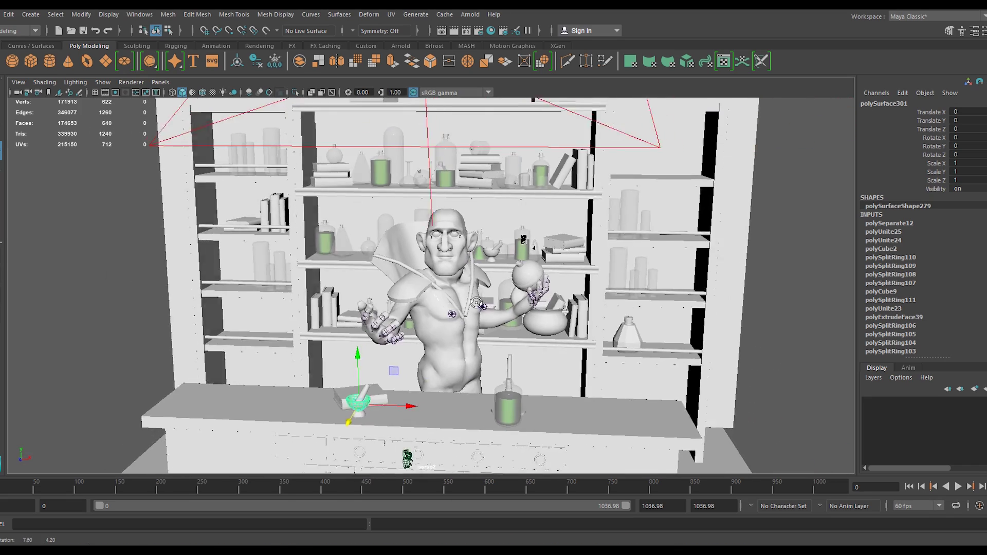
Examine the character's face, collar and raised hands up close and from a low angle
{"action": "right_click_drag", "start_coordinate": [504, 311], "coordinate": [741, 301], "text": "alt"}
{"action": "middle_click_drag", "start_coordinate": [591, 236], "coordinate": [582, 344], "text": "alt"}
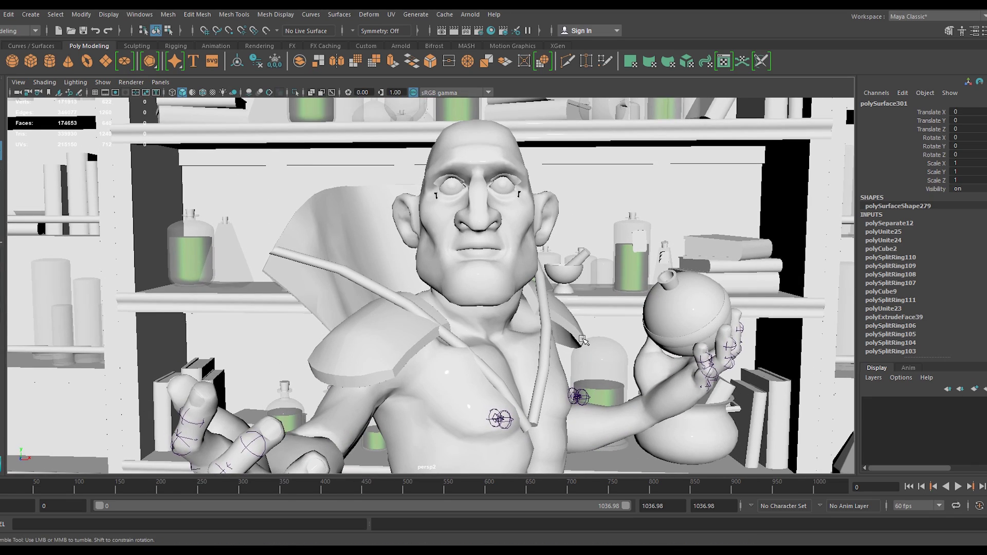
{"action": "right_click_drag", "start_coordinate": [583, 340], "coordinate": [504, 349], "text": "alt"}
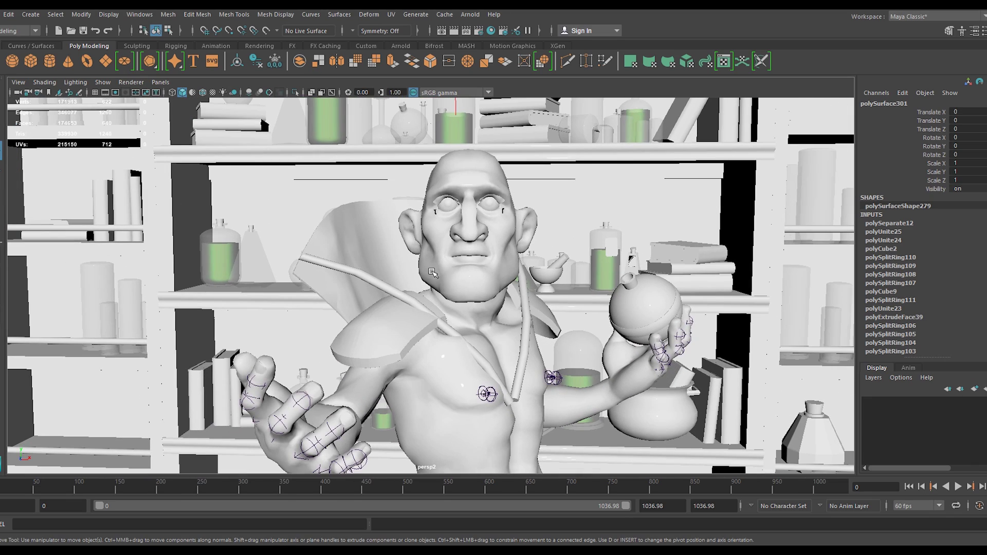
{"action": "left_click_drag", "start_coordinate": [520, 184], "coordinate": [514, 115], "text": "alt"}
{"action": "right_click_drag", "start_coordinate": [507, 129], "coordinate": [406, 141], "text": "alt"}
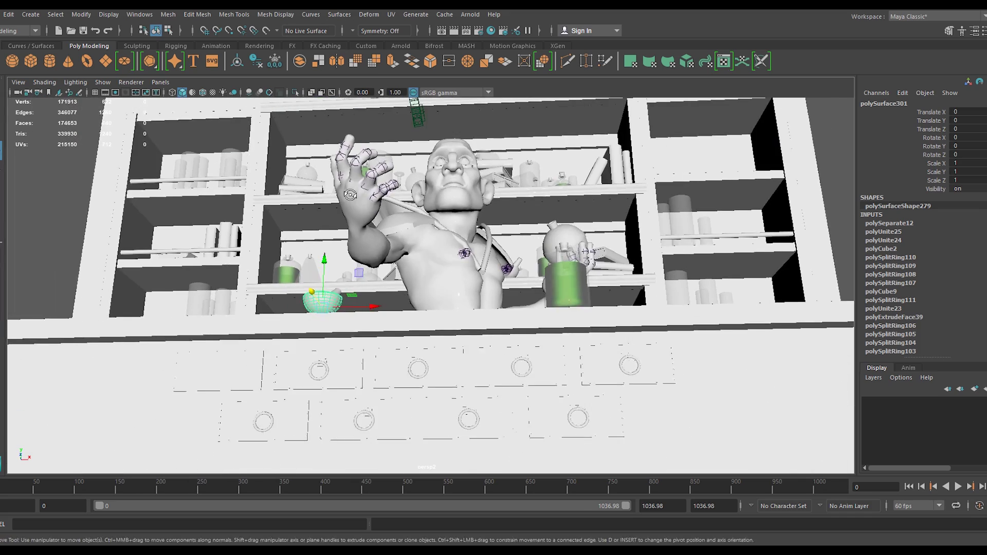
{"action": "left_click_drag", "start_coordinate": [375, 160], "coordinate": [355, 201], "text": "alt"}
{"action": "right_click_drag", "start_coordinate": [350, 204], "coordinate": [464, 229], "text": "alt"}
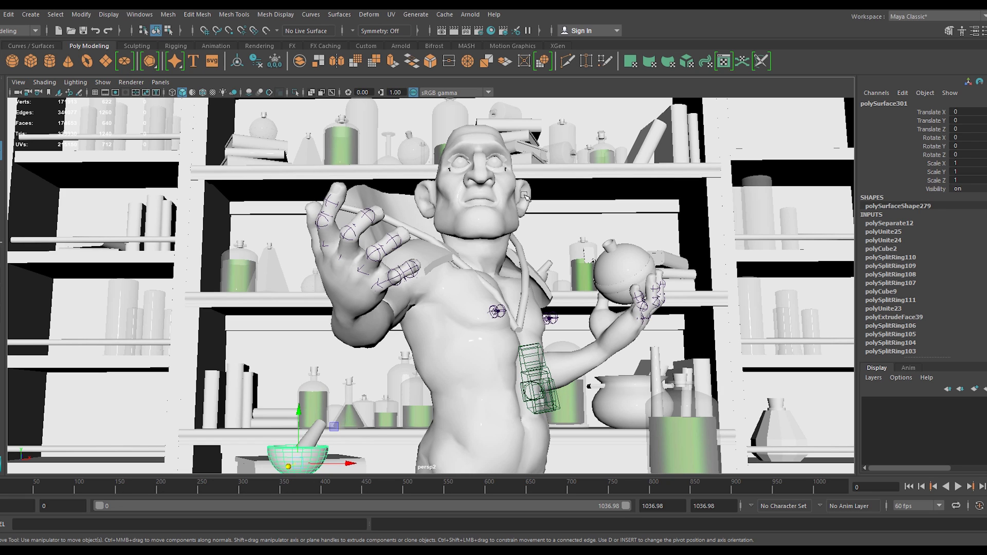
View the shop from above, select the area light in front of the shelves, and clear the selection
{"action": "left_click_drag", "start_coordinate": [578, 344], "coordinate": [447, 426], "text": "alt"}
{"action": "right_click_drag", "start_coordinate": [448, 425], "coordinate": [281, 240], "text": "alt"}
{"action": "left_click_drag", "start_coordinate": [281, 240], "coordinate": [256, 212], "text": "alt"}
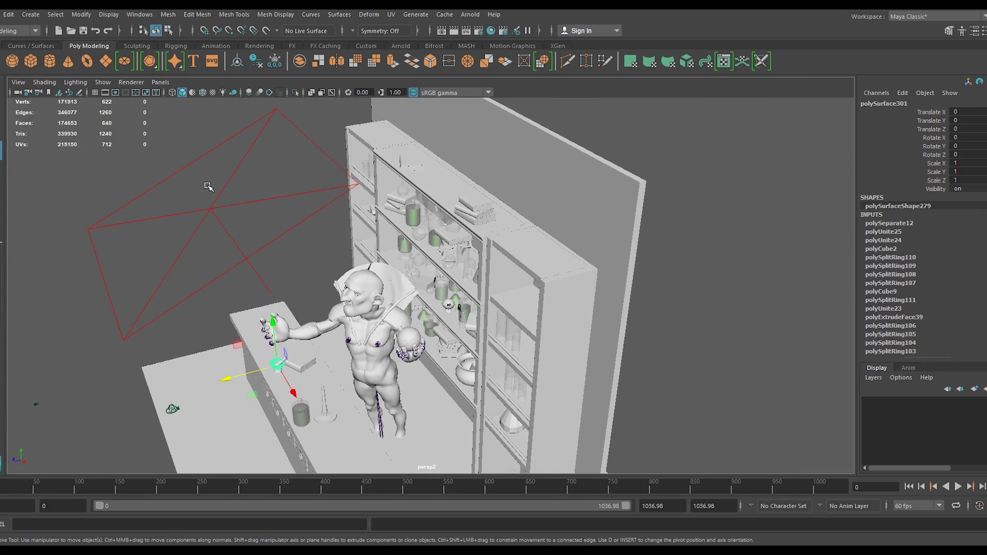
{"action": "left_click", "coordinate": [212, 203]}
{"action": "left_click_drag", "start_coordinate": [128, 160], "coordinate": [274, 260]}
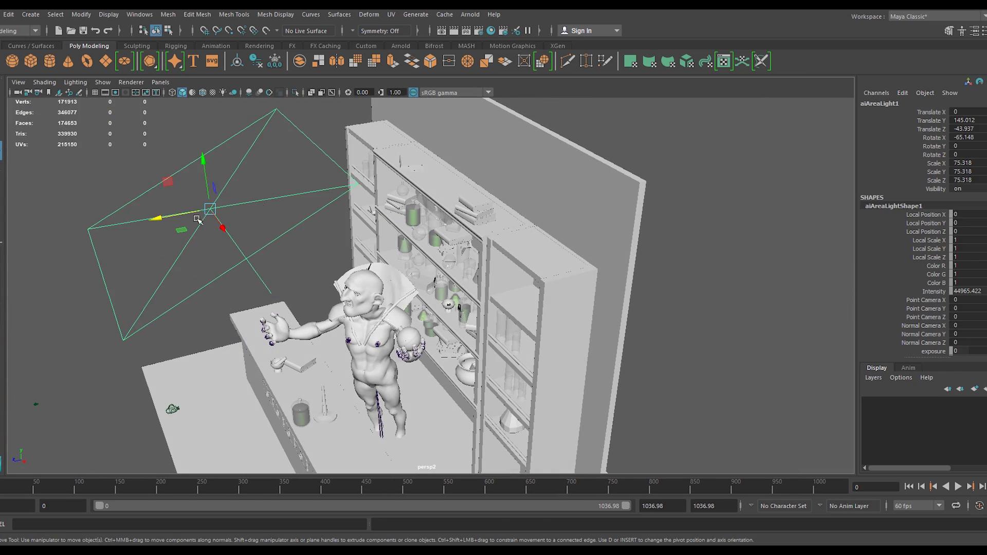
{"action": "left_click", "coordinate": [149, 257]}
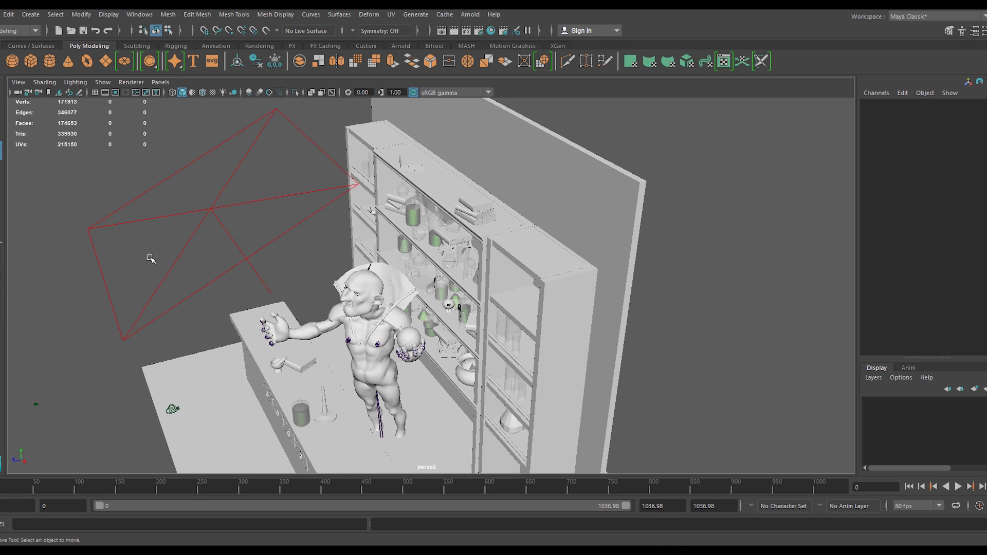
Check the shop composition from a low frontal view and the character's pose from his left side
{"action": "left_click_drag", "start_coordinate": [150, 258], "coordinate": [292, 241], "text": "alt"}
{"action": "left_click_drag", "start_coordinate": [516, 362], "coordinate": [544, 399], "text": "alt"}
{"action": "right_click_drag", "start_coordinate": [544, 399], "coordinate": [580, 331], "text": "alt"}
{"action": "left_click_drag", "start_coordinate": [580, 331], "coordinate": [544, 313], "text": "alt"}
{"action": "right_click_drag", "start_coordinate": [543, 313], "coordinate": [487, 318], "text": "alt"}
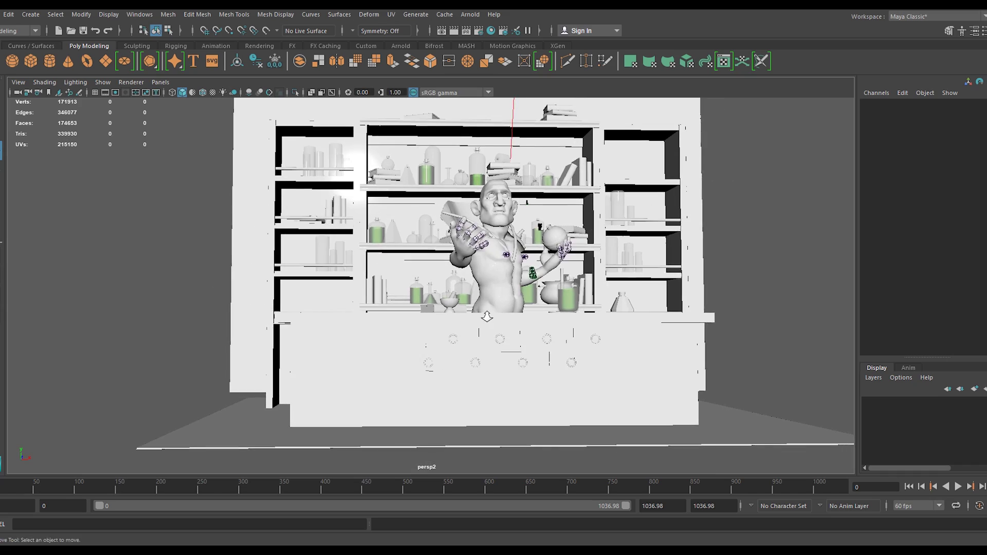
{"action": "left_click_drag", "start_coordinate": [487, 317], "coordinate": [380, 419], "text": "alt"}
{"action": "right_click_drag", "start_coordinate": [379, 419], "coordinate": [664, 340], "text": "alt"}
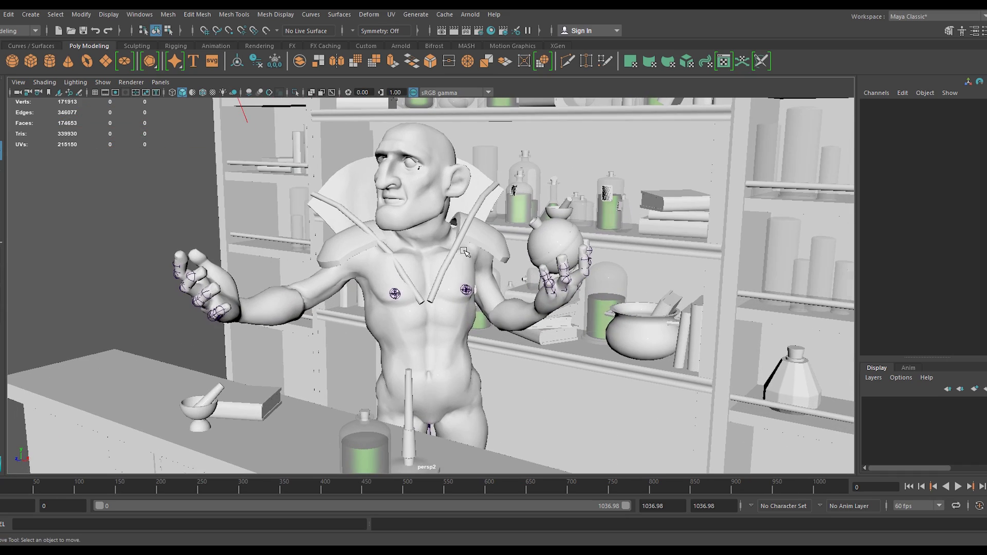
Review the complete shop set from a distance, including the back wall, bookcases, counter and area light
{"action": "right_click_drag", "start_coordinate": [465, 252], "coordinate": [380, 255], "text": "alt"}
{"action": "middle_click_drag", "start_coordinate": [471, 263], "coordinate": [428, 257], "text": "alt"}
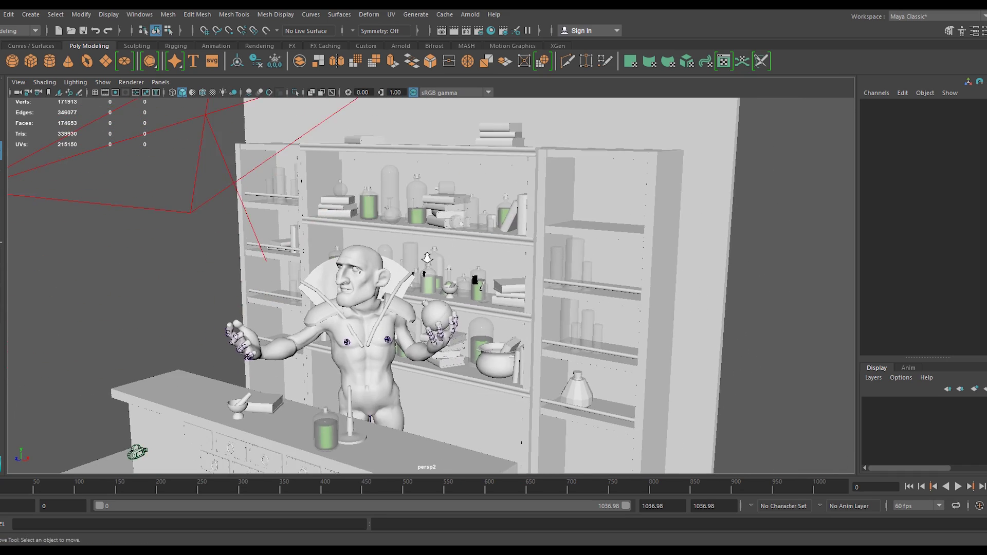
{"action": "right_click_drag", "start_coordinate": [428, 257], "coordinate": [172, 283], "text": "alt"}
{"action": "left_click_drag", "start_coordinate": [171, 282], "coordinate": [276, 289], "text": "alt"}
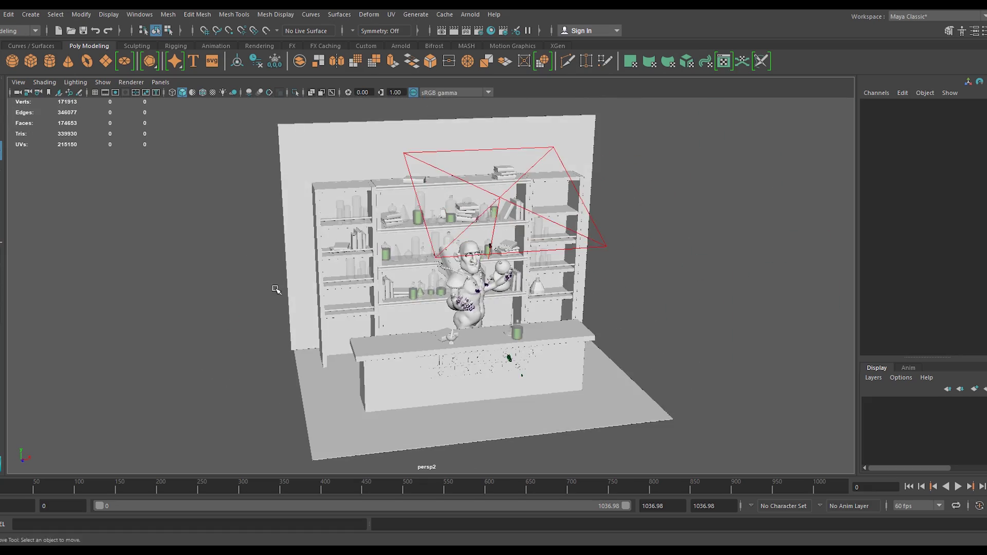
{"action": "right_click_drag", "start_coordinate": [276, 290], "coordinate": [509, 318], "text": "alt"}
{"action": "middle_click_drag", "start_coordinate": [509, 318], "coordinate": [494, 263], "text": "alt"}
{"action": "right_click_drag", "start_coordinate": [494, 262], "coordinate": [447, 266], "text": "alt"}
{"action": "middle_click_drag", "start_coordinate": [446, 266], "coordinate": [435, 232], "text": "alt"}
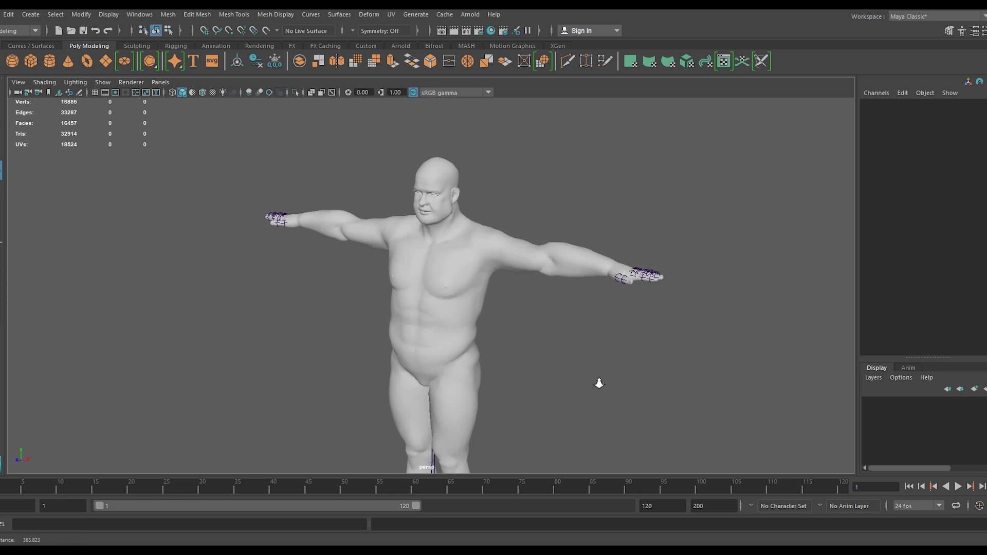
Examine the T-posed muscular character from the back and front and select his body mesh
{"action": "left_click_drag", "start_coordinate": [528, 339], "coordinate": [435, 299], "text": "alt"}
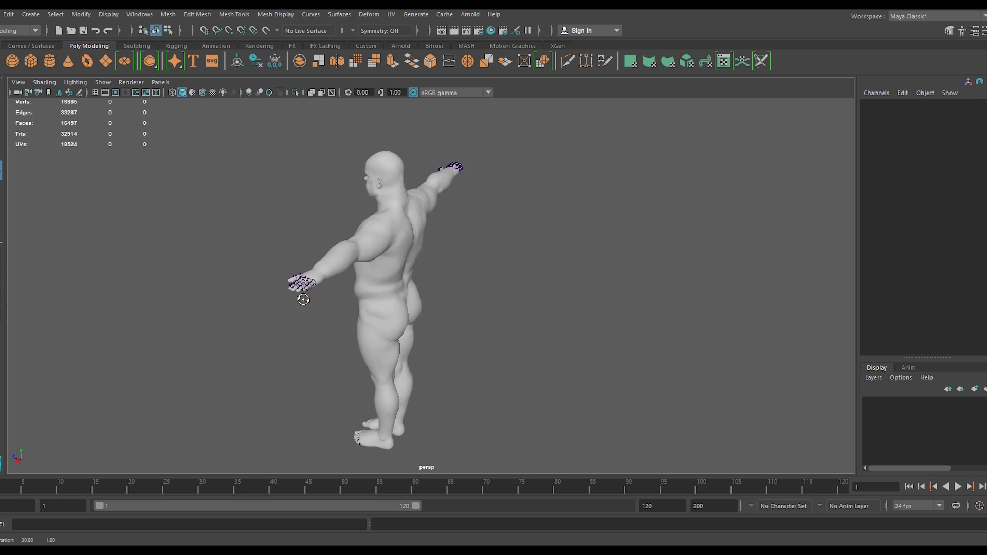
{"action": "right_click_drag", "start_coordinate": [339, 305], "coordinate": [507, 299], "text": "alt"}
{"action": "left_click_drag", "start_coordinate": [565, 293], "coordinate": [458, 309], "text": "alt"}
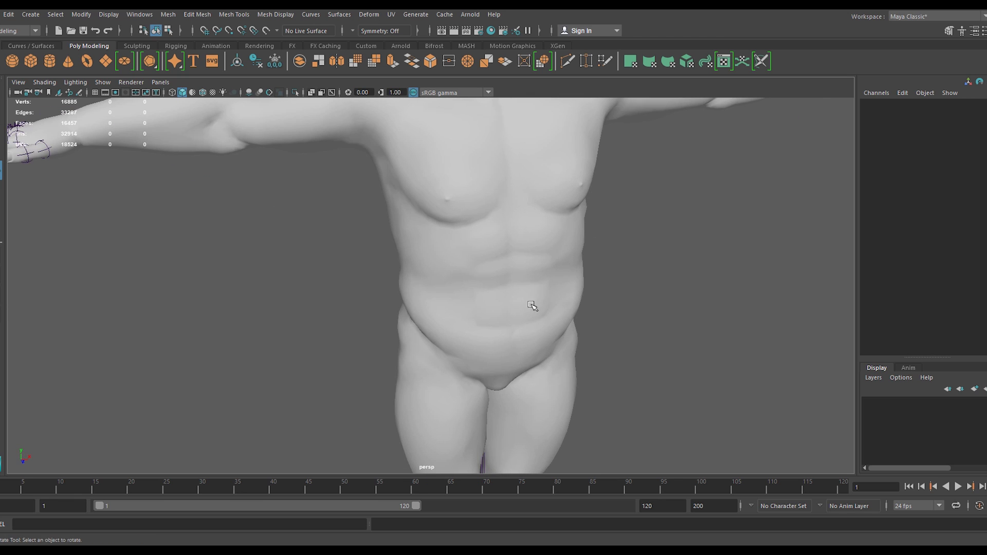
{"action": "left_click", "coordinate": [533, 306]}
{"action": "right_click_drag", "start_coordinate": [612, 326], "coordinate": [492, 306], "text": "alt"}
{"action": "left_click_drag", "start_coordinate": [491, 306], "coordinate": [411, 311], "text": "alt"}
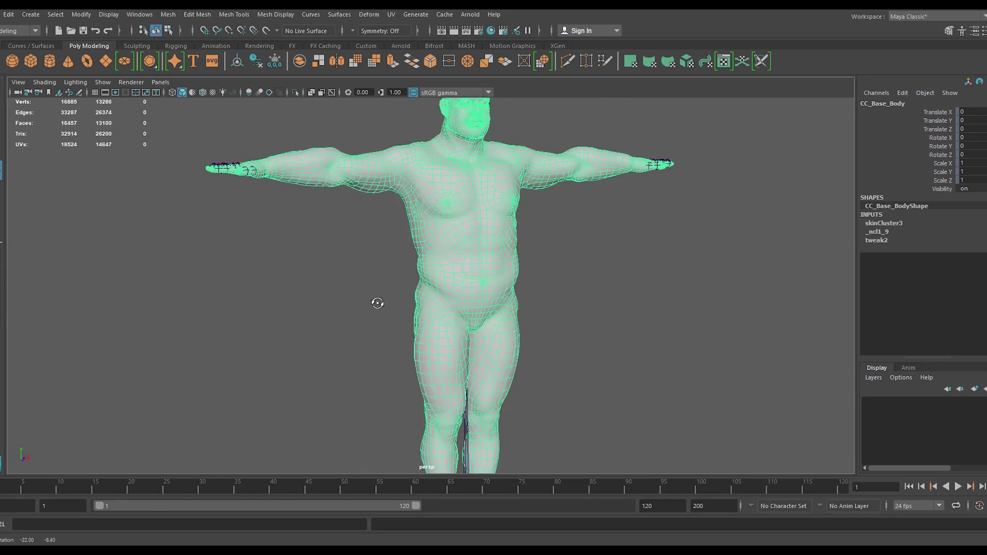
Frame the character's upper body and display the model in wireframe to expose the skeleton joints
{"action": "right_click_drag", "start_coordinate": [262, 424], "coordinate": [542, 341], "text": "alt"}
{"action": "left_click_drag", "start_coordinate": [542, 342], "coordinate": [335, 307], "text": "alt"}
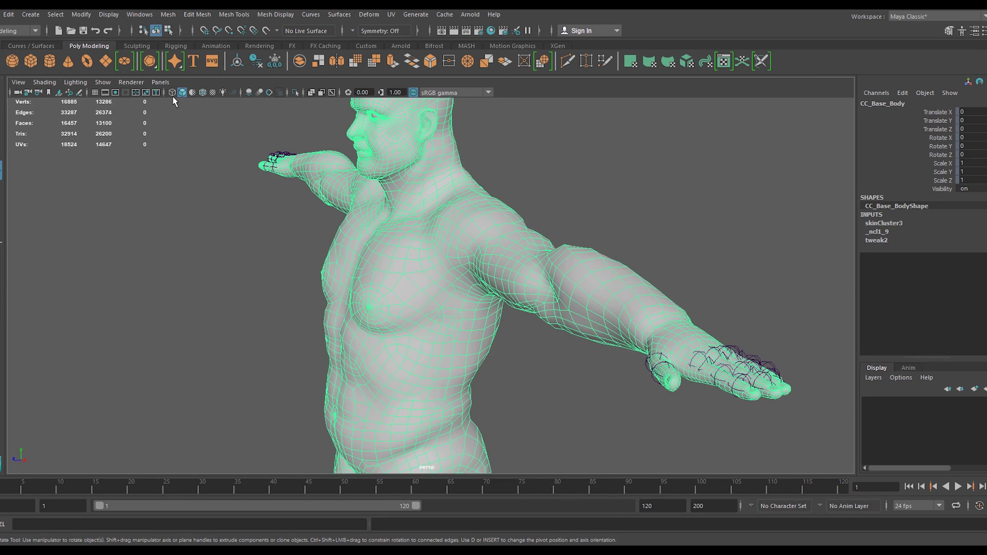
{"action": "left_click", "coordinate": [172, 93]}
{"action": "left_click_drag", "start_coordinate": [282, 250], "coordinate": [558, 255], "text": "alt"}
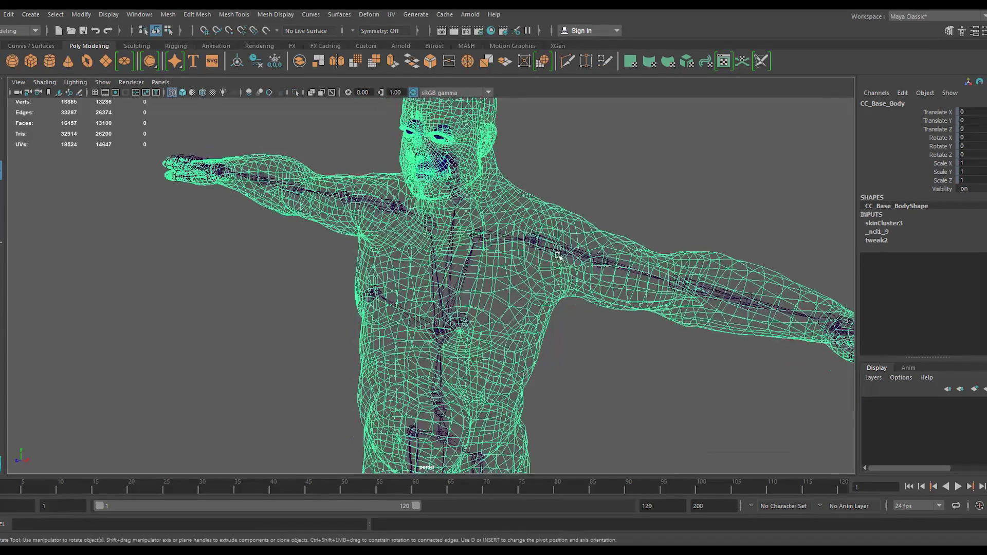
Rotate the left upper arm joint down toward the body and turn the left forearm joint to about 84 in X
{"action": "left_click", "coordinate": [592, 263]}
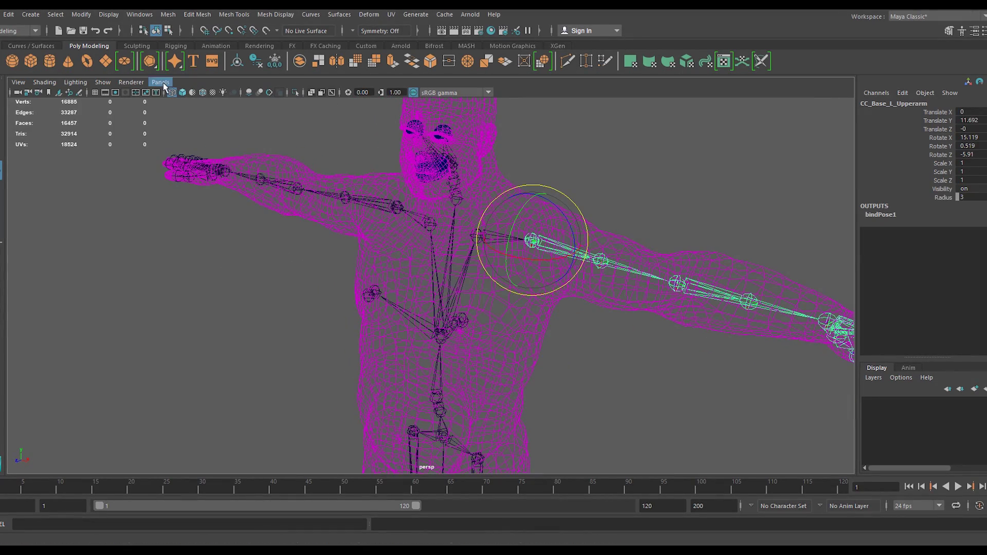
{"action": "right_click_drag", "start_coordinate": [612, 345], "coordinate": [264, 307], "text": "alt"}
{"action": "left_click_drag", "start_coordinate": [264, 307], "coordinate": [355, 330], "text": "alt"}
{"action": "middle_click_drag", "start_coordinate": [360, 332], "coordinate": [369, 290], "text": "alt"}
{"action": "left_click_drag", "start_coordinate": [369, 290], "coordinate": [388, 302], "text": "alt"}
{"action": "right_click_drag", "start_coordinate": [388, 301], "coordinate": [460, 200], "text": "alt"}
{"action": "left_click_drag", "start_coordinate": [464, 201], "coordinate": [492, 259]}
{"action": "left_click_drag", "start_coordinate": [520, 306], "coordinate": [434, 213], "text": "alt"}
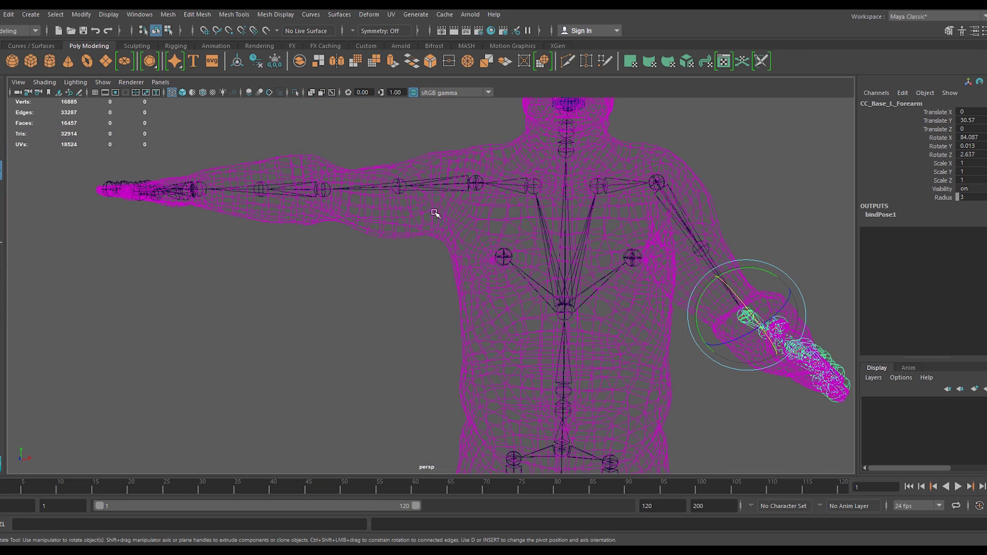
Rotate the right upper arm joint down toward the body and turn the right forearm joint to about 78 in X
{"action": "left_click", "coordinate": [365, 191]}
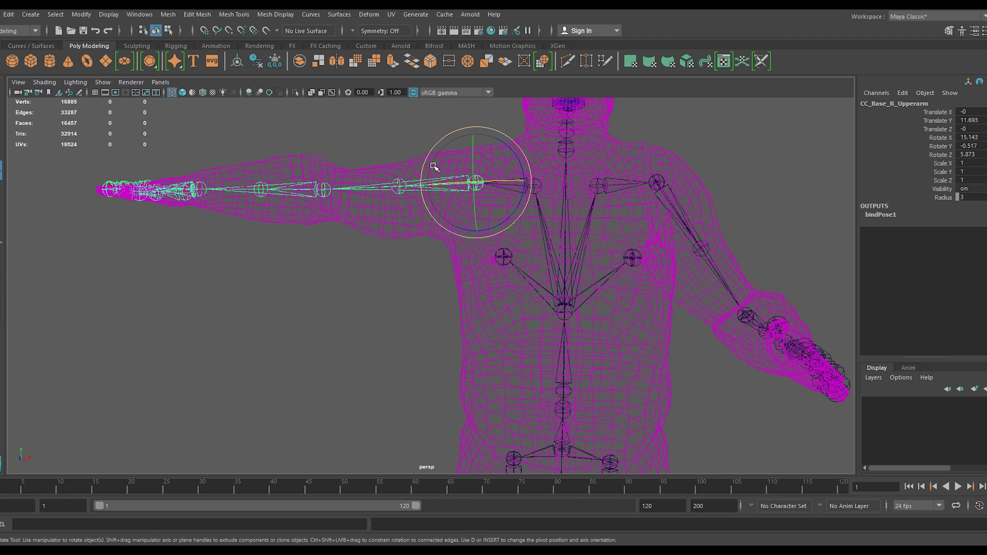
{"action": "left_click_drag", "start_coordinate": [462, 229], "coordinate": [398, 285]}
{"action": "left_click", "coordinate": [307, 337]}
{"action": "right_click_drag", "start_coordinate": [540, 284], "coordinate": [257, 300], "text": "alt"}
{"action": "left_click_drag", "start_coordinate": [258, 300], "coordinate": [309, 296], "text": "alt"}
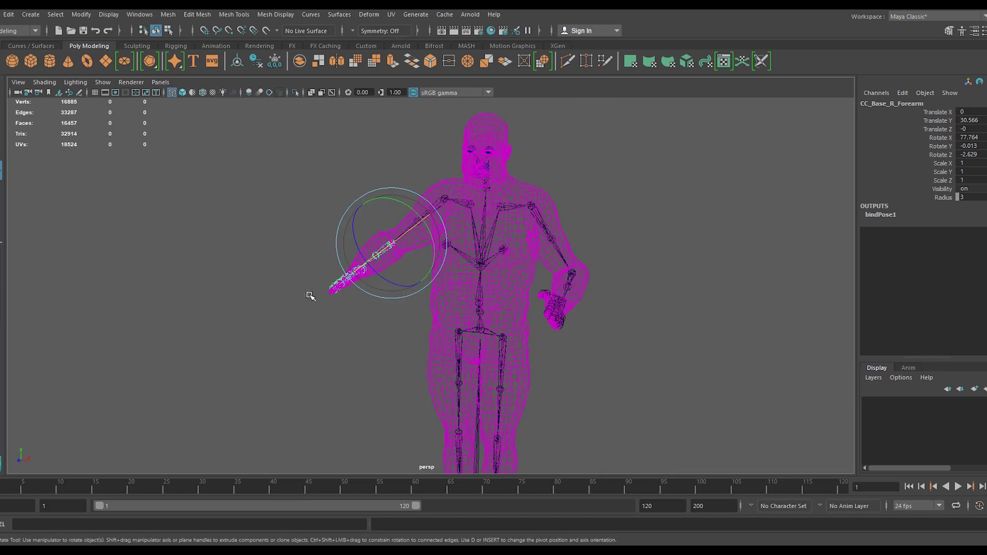
Spread the legs by rotating the left thigh joint to about 189 in Z and the right thigh joint to about -196 in Z
{"action": "middle_click_drag", "start_coordinate": [309, 296], "coordinate": [296, 208], "text": "alt"}
{"action": "right_click_drag", "start_coordinate": [296, 208], "coordinate": [530, 315], "text": "alt"}
{"action": "left_click", "coordinate": [515, 346]}
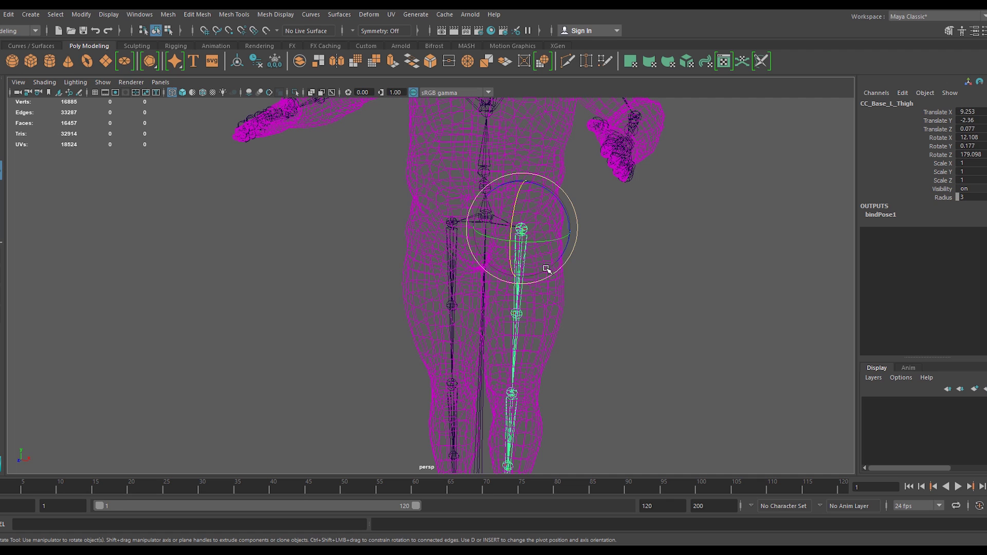
{"action": "mouse_move", "coordinate": [559, 262]}
{"action": "left_mouse_down"}
{"action": "mouse_move", "coordinate": [568, 238]}
{"action": "mouse_move", "coordinate": [562, 261]}
{"action": "left_mouse_up"}
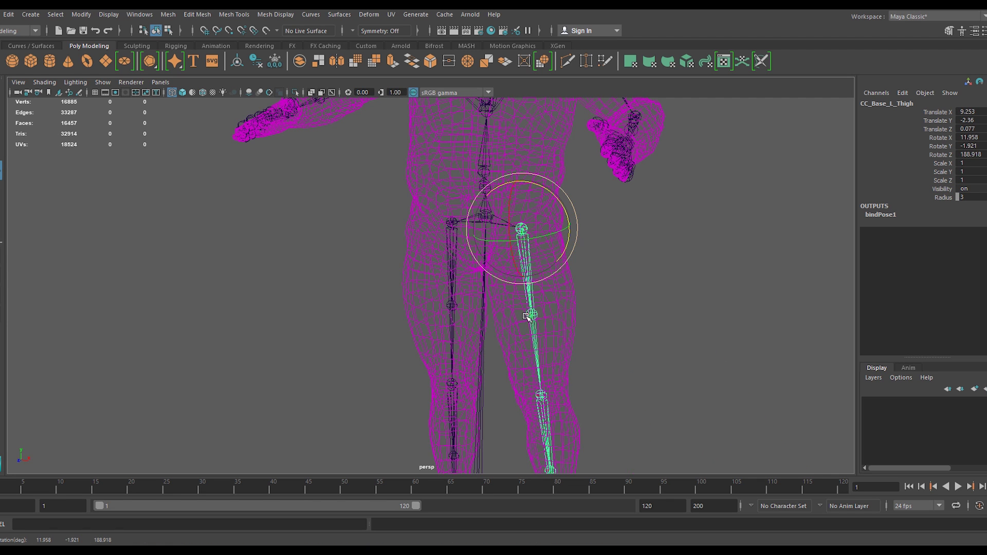
{"action": "left_click", "coordinate": [458, 331]}
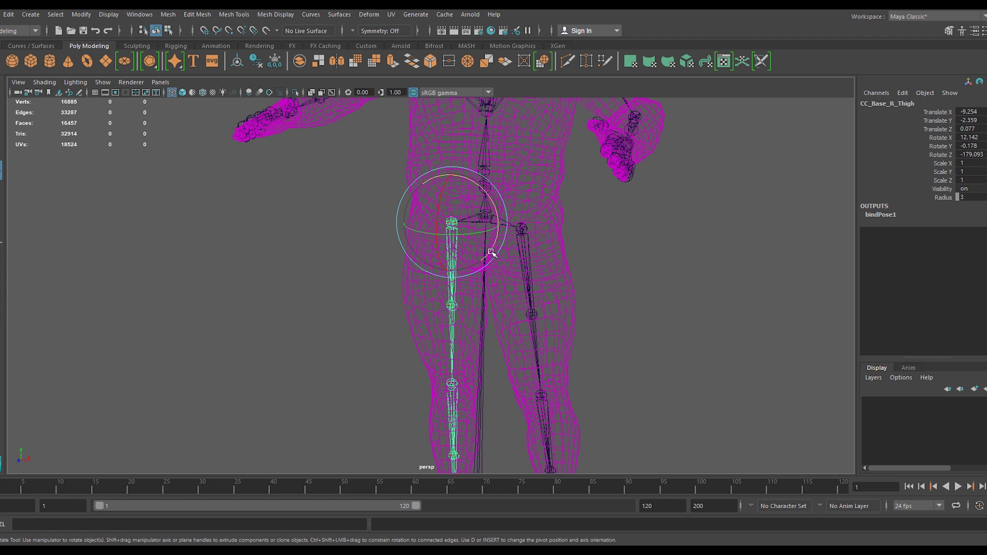
{"action": "left_click_drag", "start_coordinate": [491, 253], "coordinate": [481, 270]}
Bend the right knee by rotating the right calf joint to about -9.6 in X
{"action": "scroll", "coordinate": [377, 288], "scroll_direction": "down", "scroll_amount": 5}
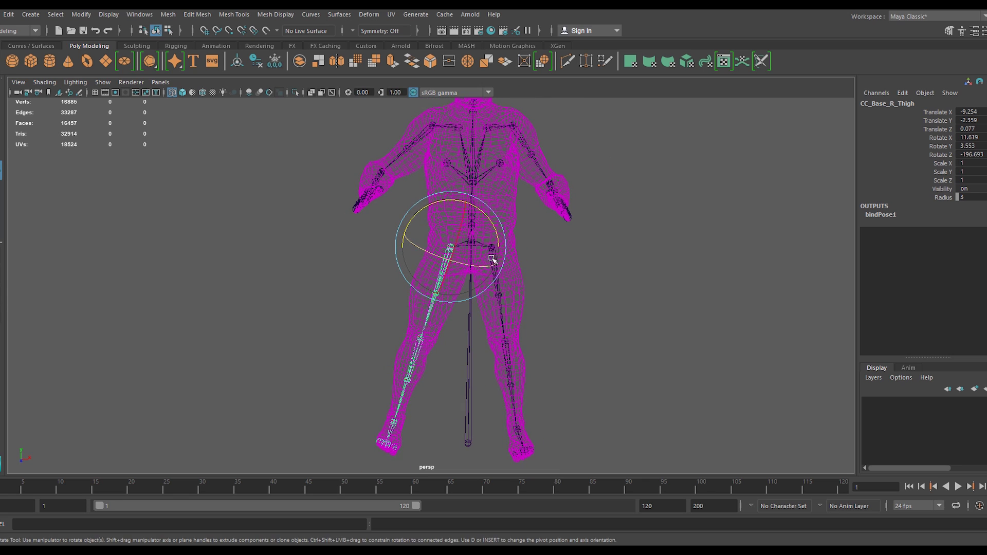
{"action": "left_click_drag", "start_coordinate": [461, 291], "coordinate": [668, 262], "text": "alt"}
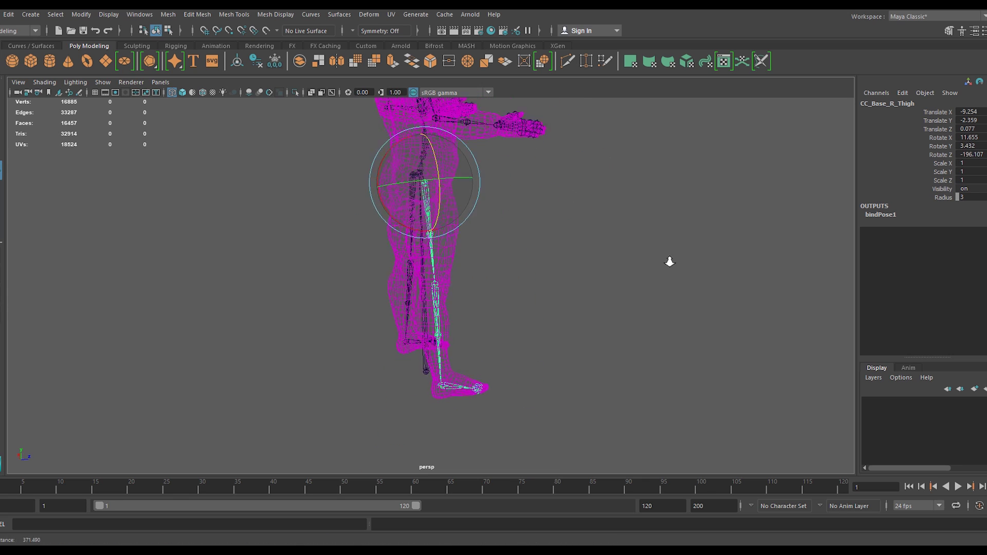
{"action": "scroll", "coordinate": [615, 306], "scroll_direction": "up", "scroll_amount": 6}
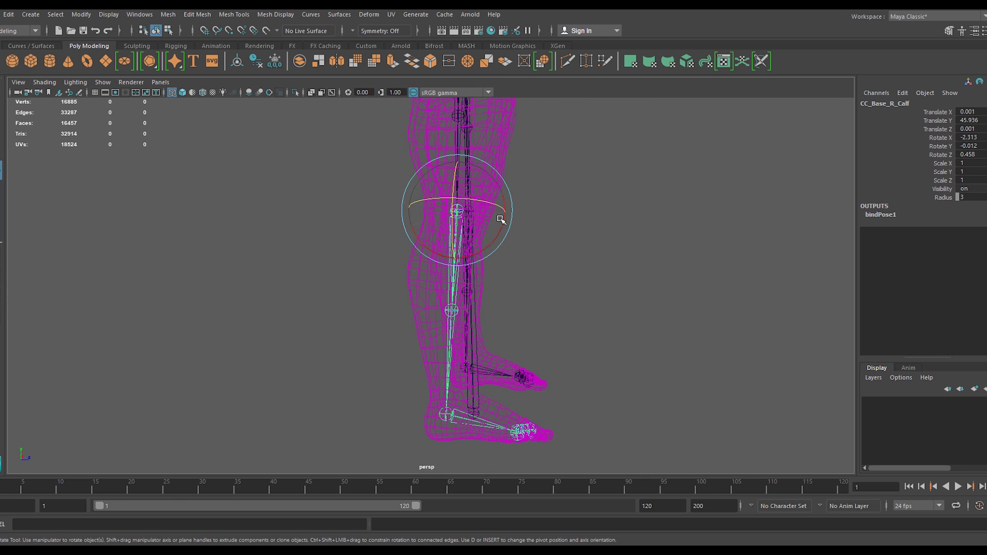
{"action": "left_click_drag", "start_coordinate": [503, 223], "coordinate": [501, 229]}
Bend the left knee slightly by rotating the left calf joint around its X axis
{"action": "left_click_drag", "start_coordinate": [532, 327], "coordinate": [288, 328], "text": "alt"}
{"action": "middle_click_drag", "start_coordinate": [440, 325], "coordinate": [424, 269], "text": "alt"}
{"action": "scroll", "coordinate": [430, 314], "scroll_direction": "down", "scroll_amount": 2}
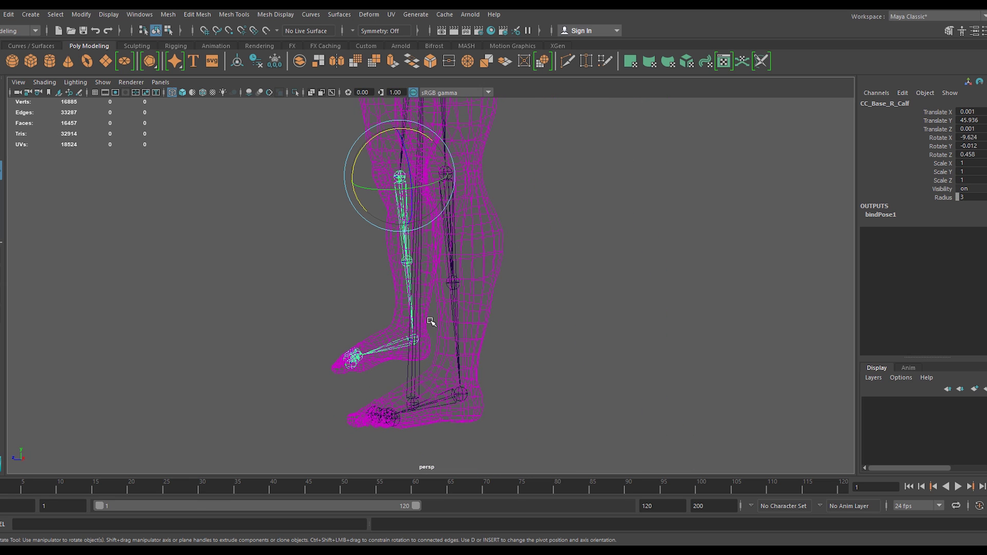
{"action": "left_click", "coordinate": [455, 332]}
{"action": "scroll", "coordinate": [462, 312], "scroll_direction": "down", "scroll_amount": 2}
{"action": "left_click_drag", "start_coordinate": [459, 309], "coordinate": [459, 319], "text": "alt"}
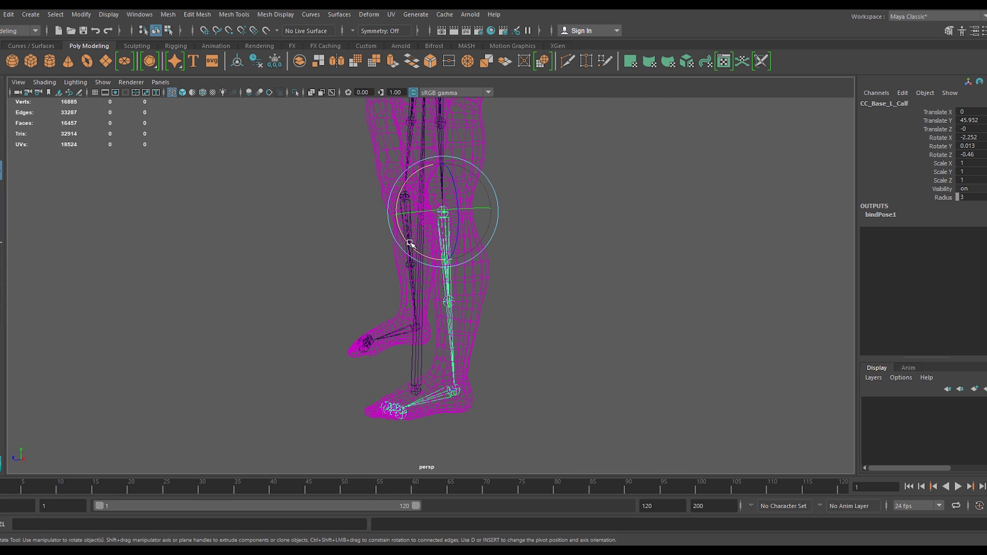
{"action": "left_click_drag", "start_coordinate": [415, 254], "coordinate": [411, 251]}
Lower the right clavicle joint to about 91 in Z and raise the right upper arm joint slightly away from the body
{"action": "left_click_drag", "start_coordinate": [381, 288], "coordinate": [422, 413], "text": "alt"}
{"action": "scroll", "coordinate": [414, 416], "scroll_direction": "down", "scroll_amount": 3}
{"action": "middle_click_drag", "start_coordinate": [411, 419], "coordinate": [391, 471], "text": "alt"}
{"action": "scroll", "coordinate": [348, 430], "scroll_direction": "down", "scroll_amount": 4}
{"action": "left_click_drag", "start_coordinate": [357, 319], "coordinate": [393, 327], "text": "alt"}
{"action": "scroll", "coordinate": [509, 298], "scroll_direction": "up", "scroll_amount": 5}
{"action": "left_click", "coordinate": [433, 239]}
{"action": "left_click_drag", "start_coordinate": [434, 239], "coordinate": [436, 166], "text": "alt"}
{"action": "middle_click_drag", "start_coordinate": [436, 151], "coordinate": [445, 168], "text": "alt"}
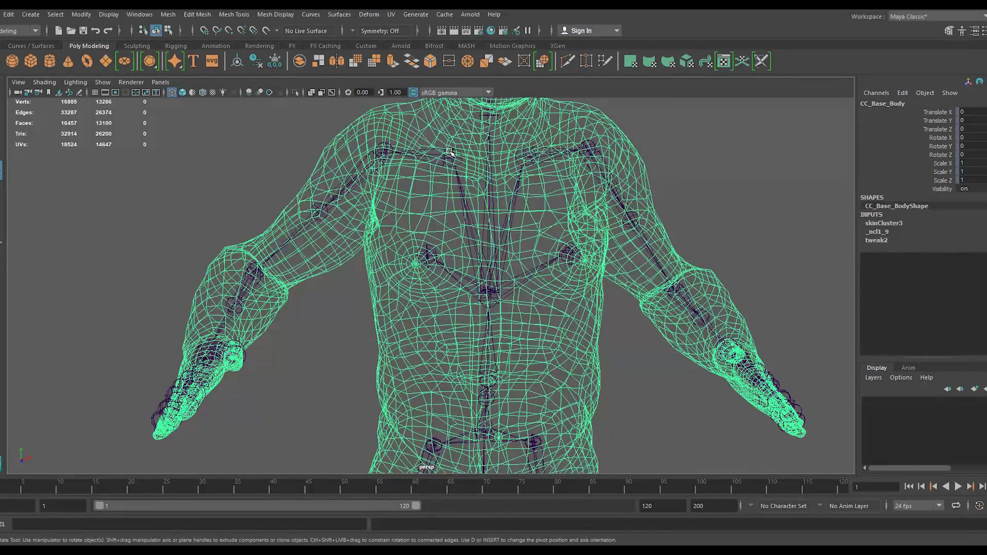
{"action": "left_click", "coordinate": [451, 153]}
{"action": "left_click_drag", "start_coordinate": [413, 131], "coordinate": [415, 143]}
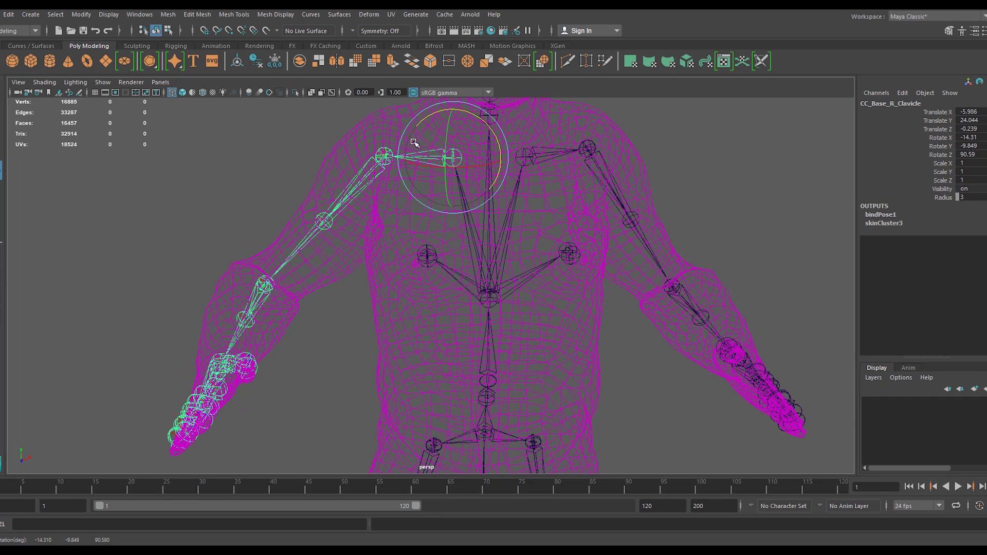
{"action": "left_click", "coordinate": [307, 243]}
{"action": "left_click_drag", "start_coordinate": [338, 149], "coordinate": [379, 139]}
Lower the left clavicle joint slightly and raise the left upper arm joint outward to about -29 in Z
{"action": "left_click", "coordinate": [559, 155]}
{"action": "left_click_drag", "start_coordinate": [565, 122], "coordinate": [569, 133]}
{"action": "left_click", "coordinate": [624, 273]}
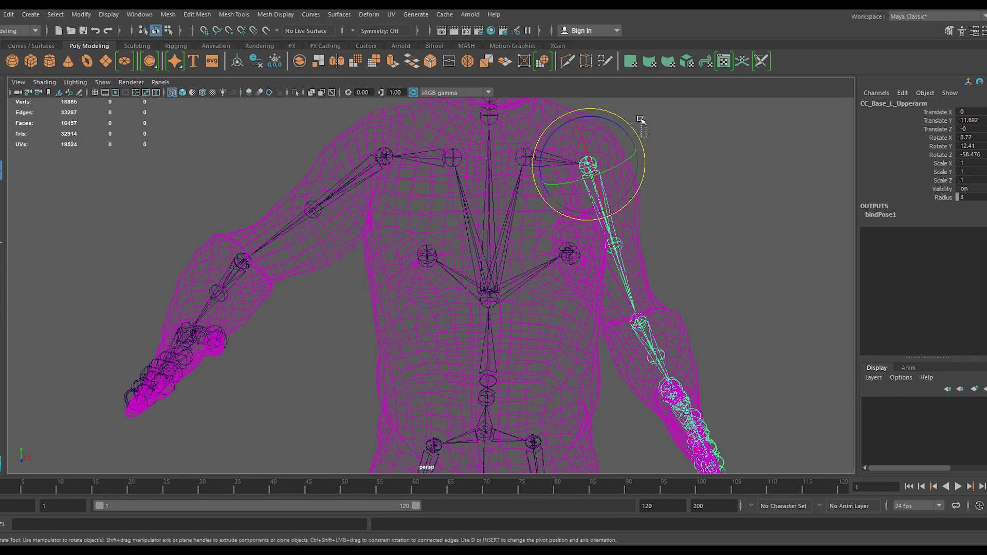
{"action": "key", "text": "ctrl+z"}
{"action": "left_click_drag", "start_coordinate": [642, 176], "coordinate": [642, 146]}
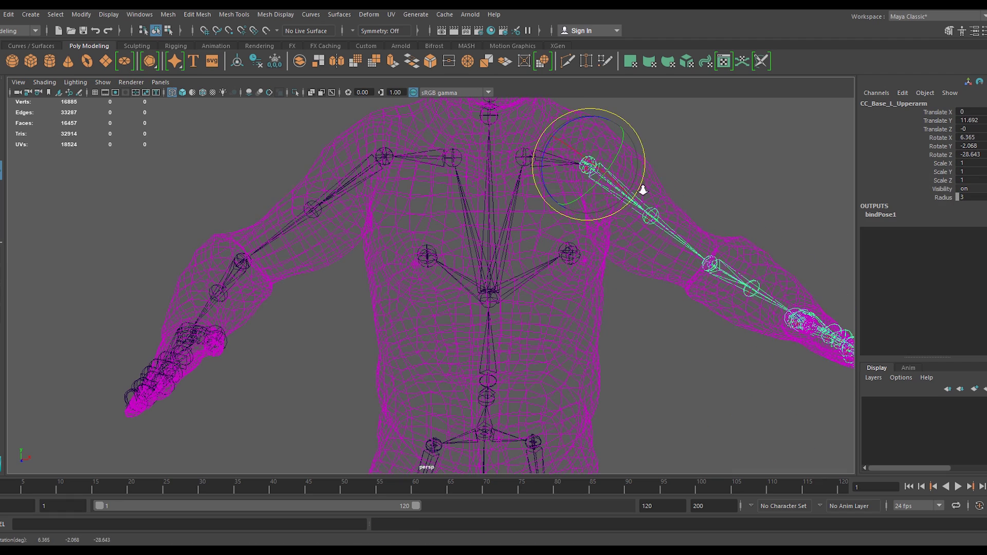
Rotate the right foot joint to about 82, 9, 14 and the left foot joint to about 83, -4, -9 in X, Y, Z
{"action": "left_click_drag", "start_coordinate": [216, 224], "coordinate": [270, 267], "text": "alt"}
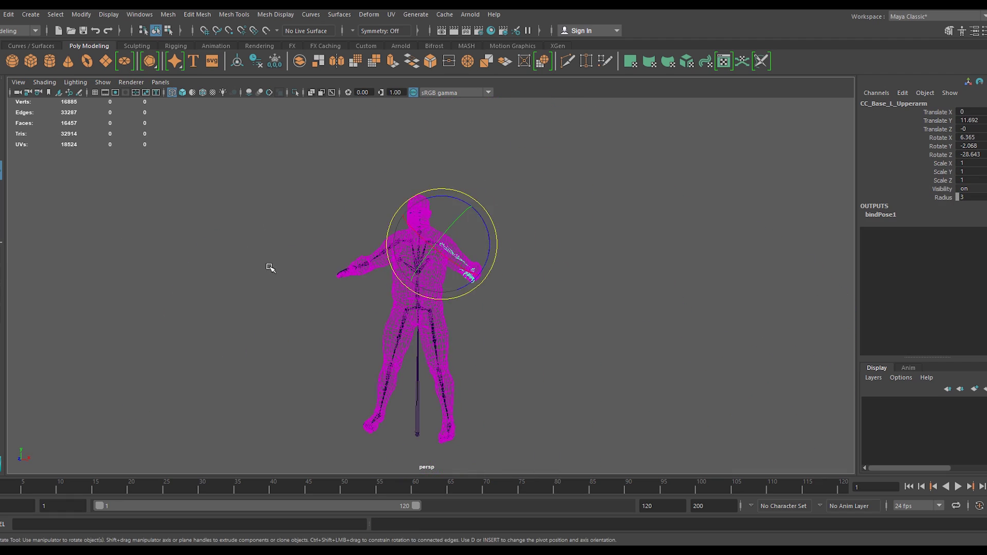
{"action": "middle_click_drag", "start_coordinate": [270, 268], "coordinate": [342, 180], "text": "alt"}
{"action": "right_click_drag", "start_coordinate": [342, 180], "coordinate": [705, 334], "text": "alt"}
{"action": "middle_click_drag", "start_coordinate": [705, 334], "coordinate": [607, 165], "text": "alt"}
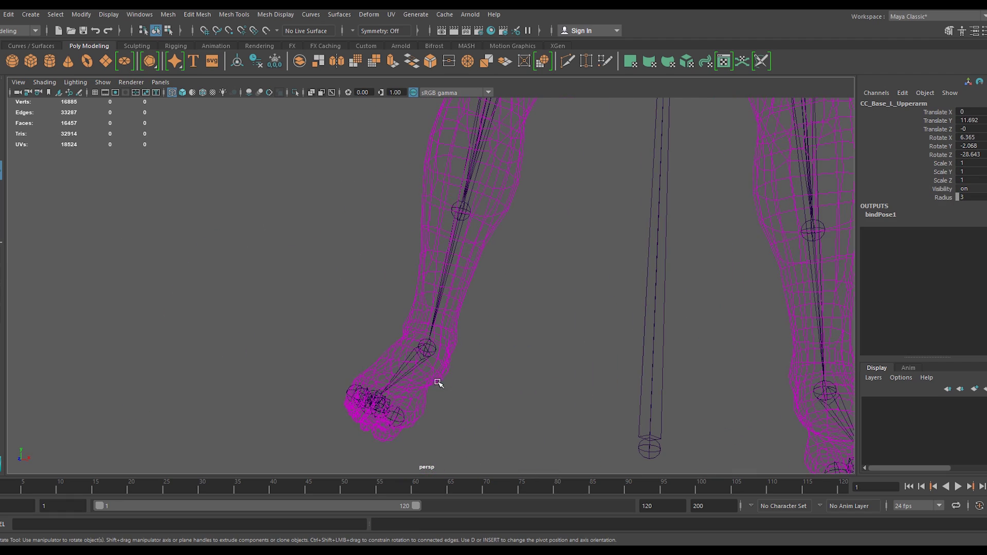
{"action": "left_click", "coordinate": [412, 357]}
{"action": "left_click_drag", "start_coordinate": [458, 326], "coordinate": [465, 324]}
{"action": "middle_click_drag", "start_coordinate": [766, 383], "coordinate": [590, 322], "text": "alt"}
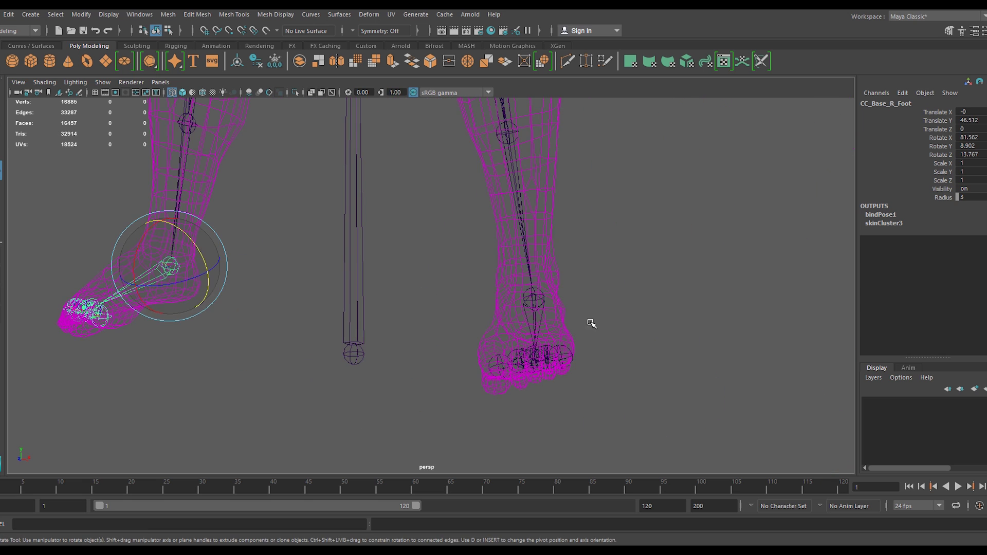
{"action": "left_click", "coordinate": [542, 317]}
{"action": "left_click_drag", "start_coordinate": [561, 249], "coordinate": [571, 259]}
Examine the posed body in shaded display from the front and at an angle, and return to wireframe
{"action": "right_click_drag", "start_coordinate": [570, 260], "coordinate": [329, 253], "text": "alt"}
{"action": "left_click_drag", "start_coordinate": [329, 253], "coordinate": [376, 257], "text": "alt"}
{"action": "middle_click_drag", "start_coordinate": [375, 257], "coordinate": [416, 387], "text": "alt"}
{"action": "left_click", "coordinate": [182, 92]}
{"action": "scroll", "coordinate": [526, 221], "scroll_direction": "down", "scroll_amount": 5}
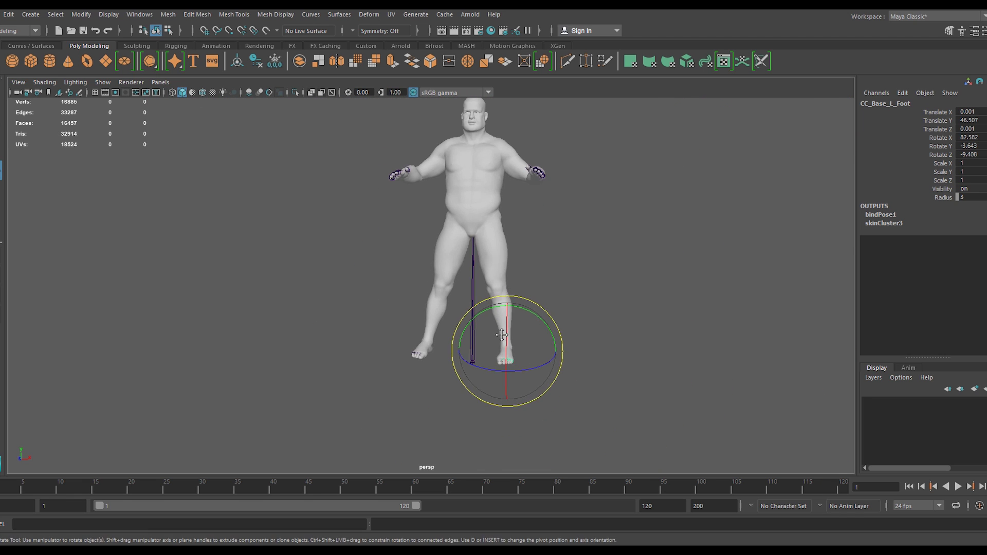
{"action": "middle_click_drag", "start_coordinate": [502, 335], "coordinate": [486, 403], "text": "alt"}
{"action": "left_click_drag", "start_coordinate": [486, 402], "coordinate": [427, 394], "text": "alt"}
{"action": "right_click_drag", "start_coordinate": [426, 394], "coordinate": [736, 395], "text": "alt"}
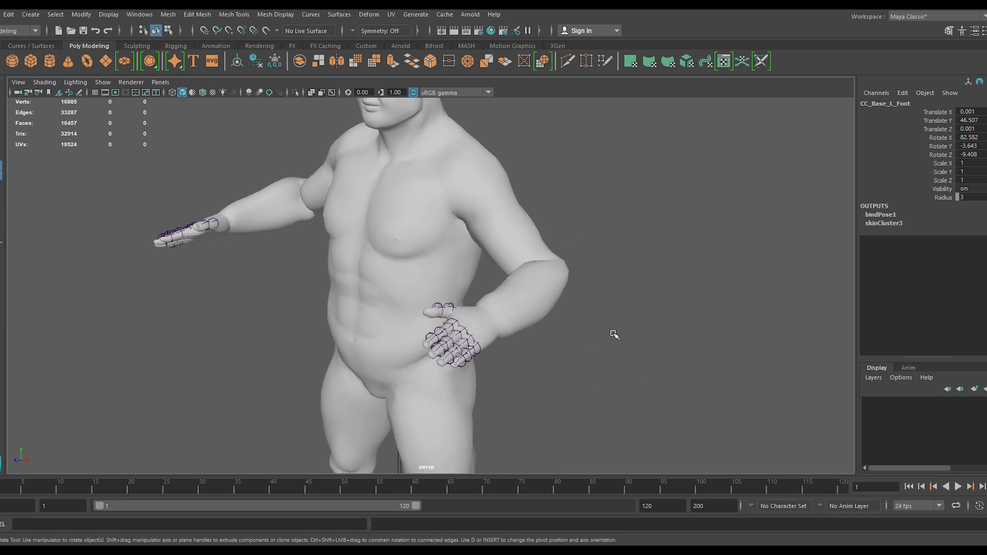
{"action": "left_click", "coordinate": [171, 93]}
{"action": "left_click", "coordinate": [392, 311]}
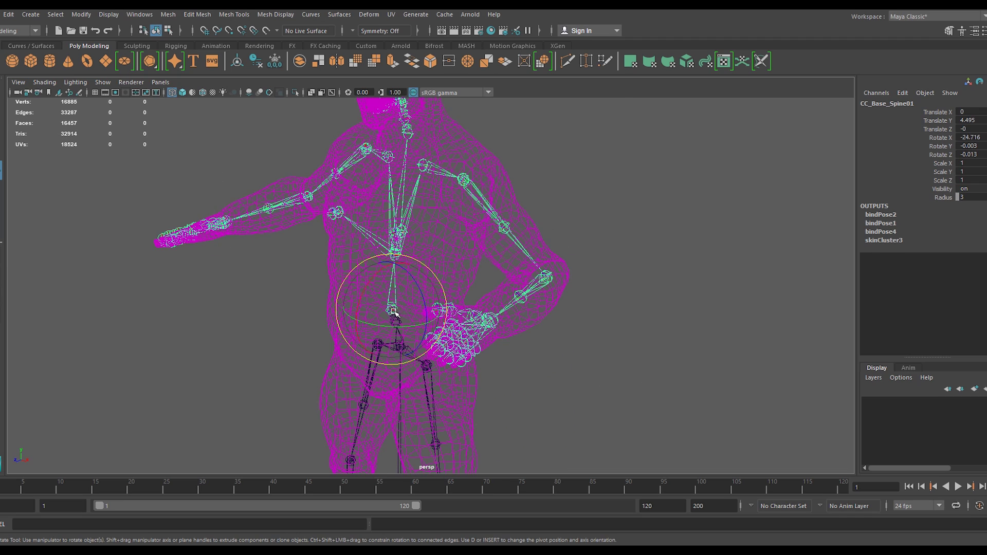
{"action": "left_click_drag", "start_coordinate": [387, 272], "coordinate": [389, 273]}
{"action": "key", "text": "ctrl+z"}
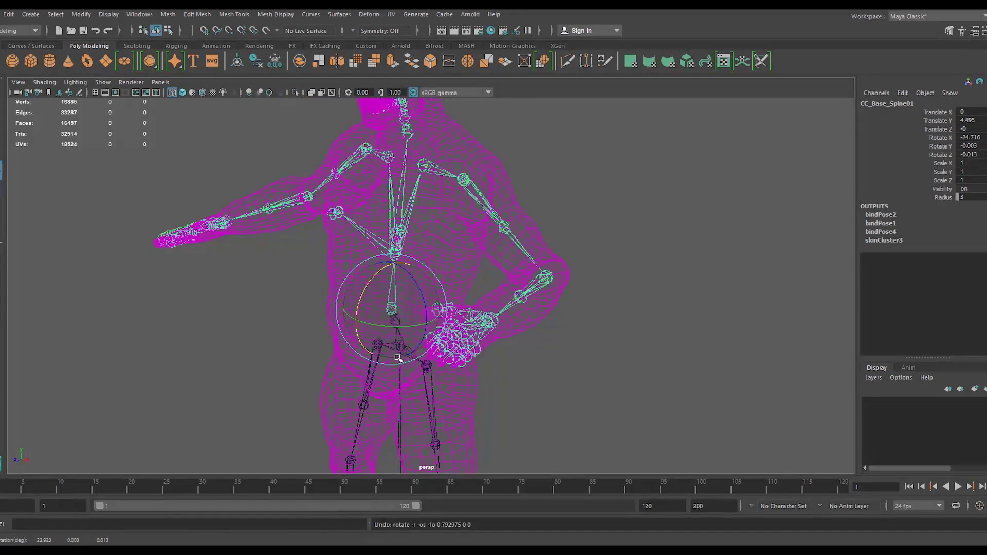
{"action": "left_click", "coordinate": [430, 373]}
{"action": "left_click", "coordinate": [530, 392]}
Bend the torso forward by rotating the waist joint, and rotate the spine joint at the chest
{"action": "left_click", "coordinate": [398, 324]}
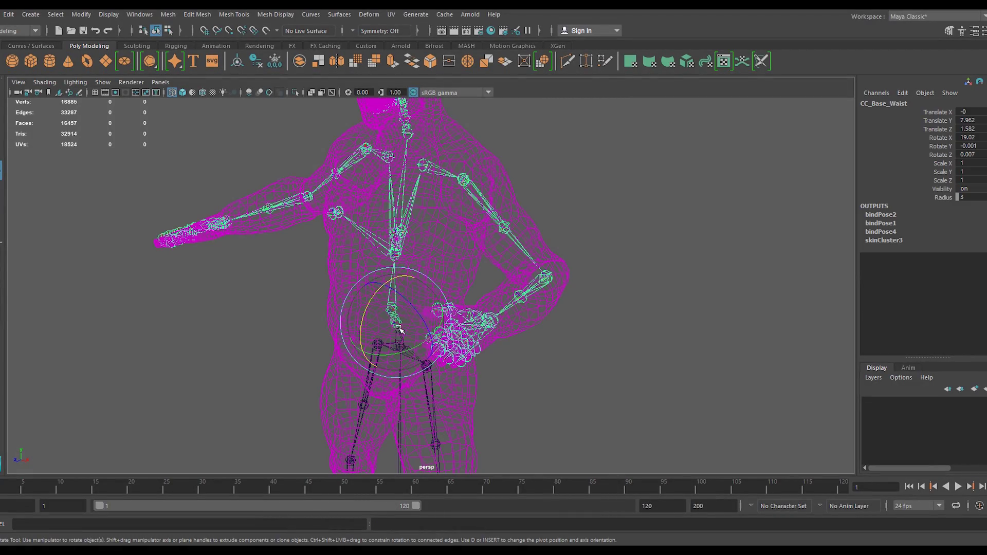
{"action": "left_click_drag", "start_coordinate": [399, 328], "coordinate": [384, 347]}
{"action": "left_click_drag", "start_coordinate": [461, 369], "coordinate": [350, 375], "text": "alt"}
{"action": "left_click", "coordinate": [256, 226]}
{"action": "left_click", "coordinate": [256, 244]}
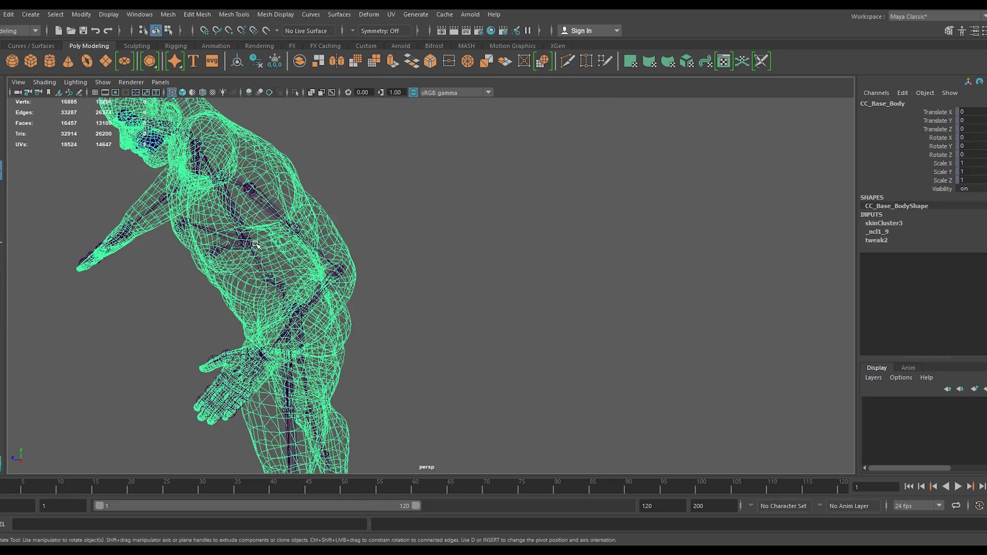
{"action": "left_click", "coordinate": [249, 236]}
{"action": "middle_click_drag", "start_coordinate": [270, 243], "coordinate": [384, 312], "text": "alt"}
{"action": "left_click_drag", "start_coordinate": [334, 280], "coordinate": [335, 346]}
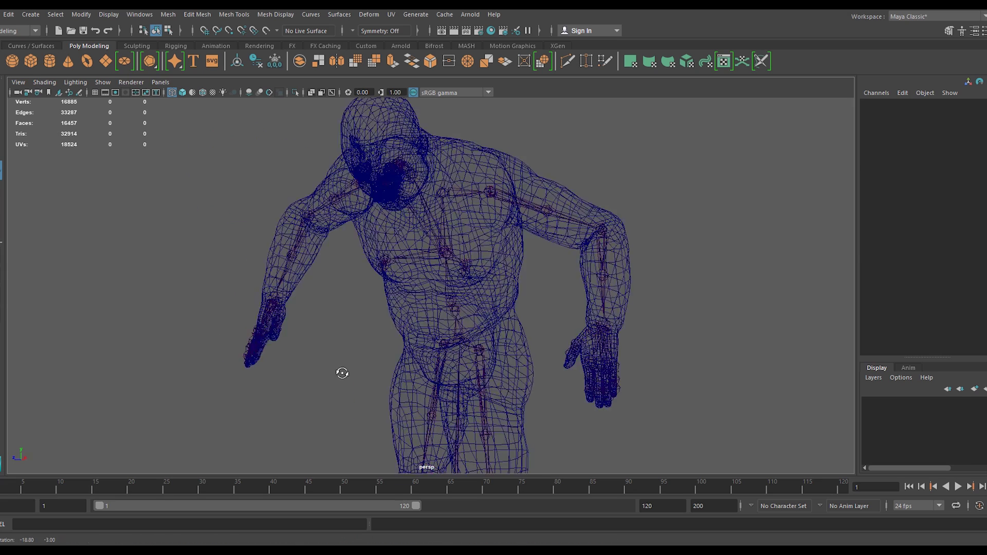
Display the model shaded and examine the forward-leaning pose from the front, above and the side
{"action": "left_click", "coordinate": [181, 92]}
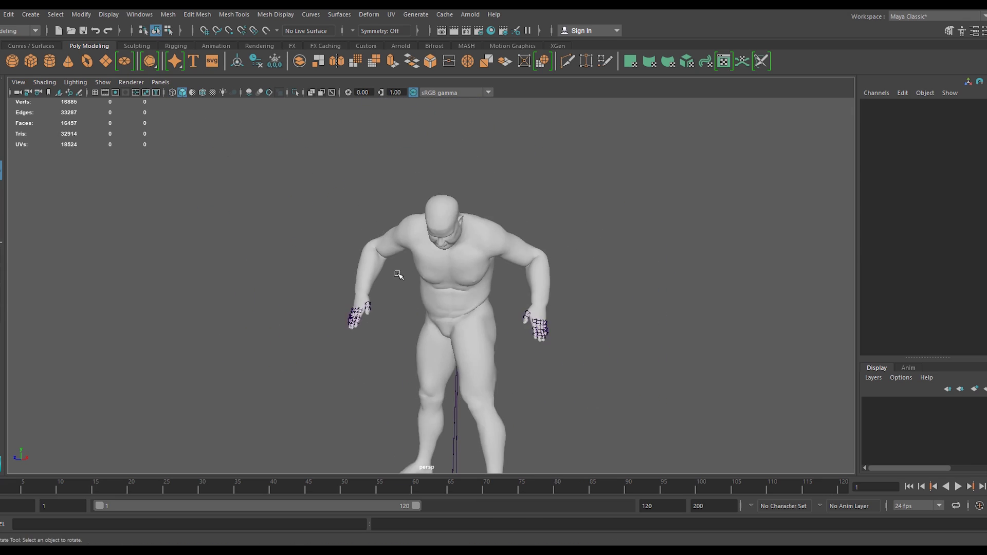
{"action": "mouse_move", "coordinate": [411, 288]}
{"action": "left_mouse_down", "text": "alt"}
{"action": "mouse_move", "coordinate": [187, 309]}
{"action": "mouse_move", "coordinate": [273, 287]}
{"action": "mouse_move", "coordinate": [403, 282]}
{"action": "left_mouse_up", "text": "alt"}
{"action": "middle_click_drag", "start_coordinate": [403, 282], "coordinate": [403, 225], "text": "alt"}
{"action": "left_click_drag", "start_coordinate": [404, 225], "coordinate": [356, 234], "text": "alt"}
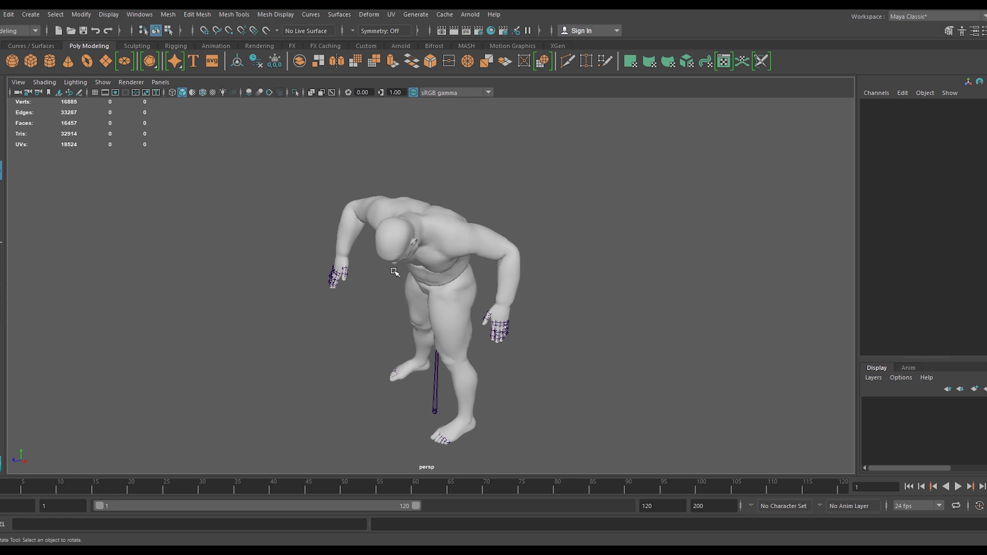
{"action": "left_click_drag", "start_coordinate": [419, 354], "coordinate": [472, 353], "text": "alt"}
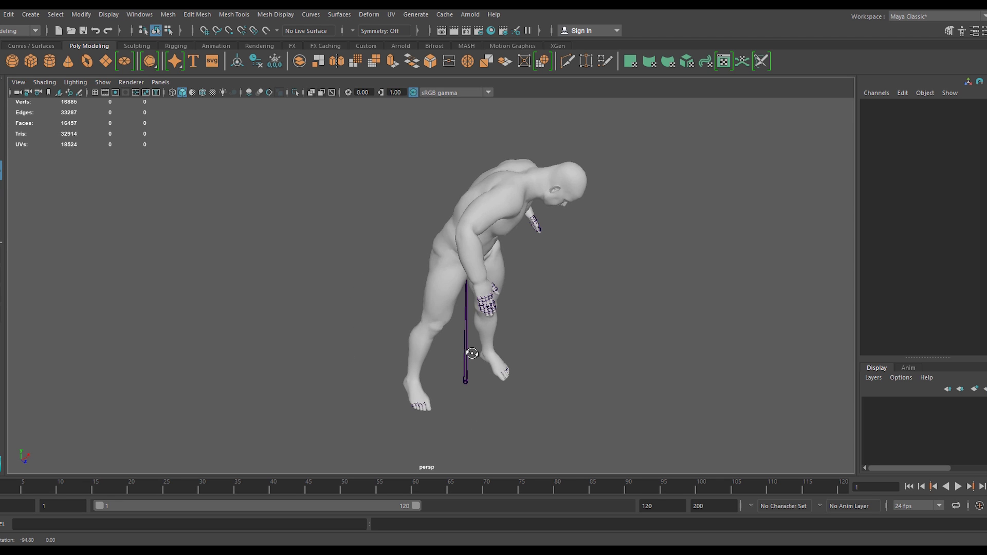
{"action": "left_click_drag", "start_coordinate": [407, 330], "coordinate": [379, 399], "text": "alt"}
{"action": "right_click_drag", "start_coordinate": [379, 399], "coordinate": [225, 395], "text": "alt"}
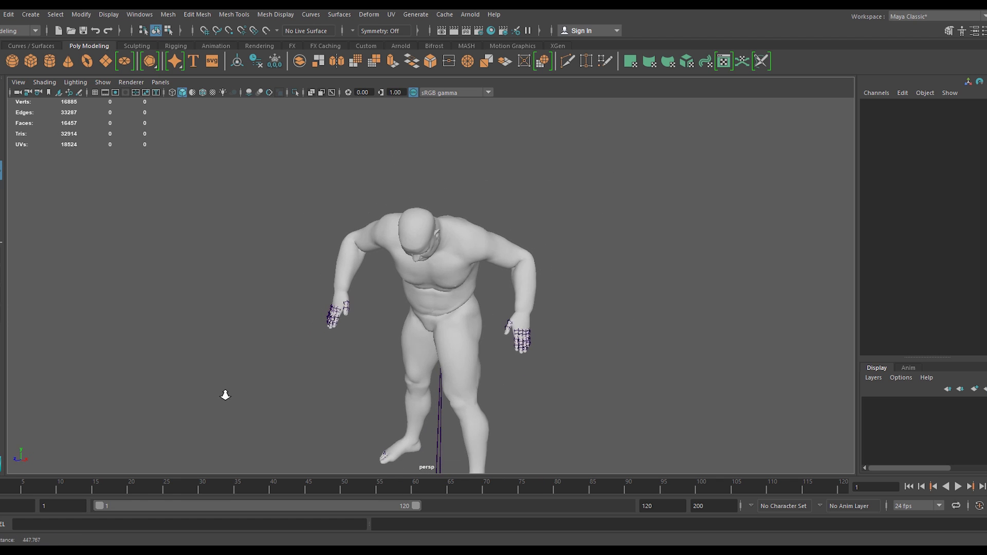
{"action": "mouse_move", "coordinate": [265, 401]}
{"action": "left_mouse_down", "text": "alt"}
{"action": "mouse_move", "coordinate": [136, 414]}
{"action": "mouse_move", "coordinate": [287, 377]}
{"action": "mouse_move", "coordinate": [259, 387]}
{"action": "left_mouse_up", "text": "alt"}
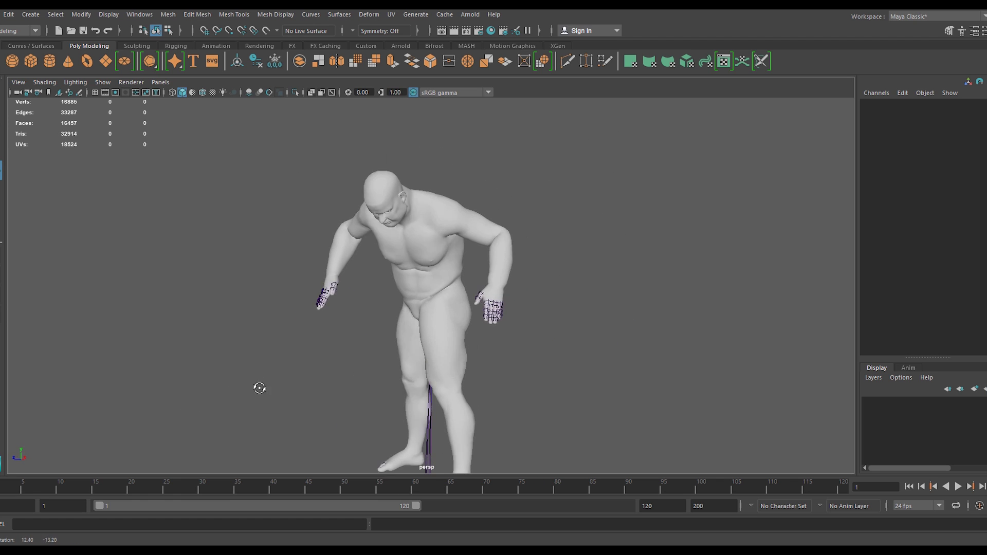
{"action": "mouse_move", "coordinate": [276, 392]}
{"action": "right_mouse_down", "text": "alt"}
{"action": "mouse_move", "coordinate": [633, 419]}
{"action": "mouse_move", "coordinate": [264, 389]}
{"action": "right_mouse_up", "text": "alt"}
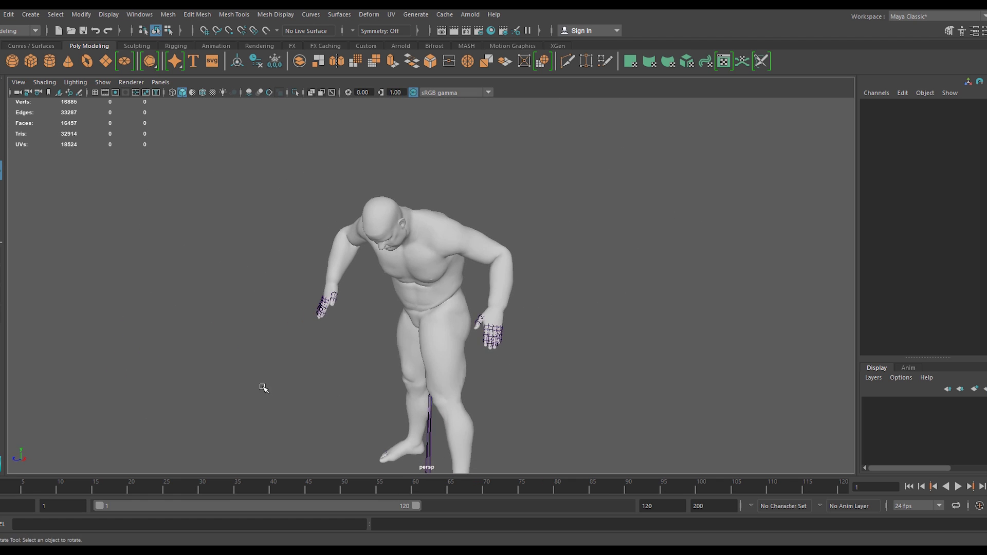
{"action": "left_click_drag", "start_coordinate": [276, 372], "coordinate": [323, 294], "text": "alt"}
{"action": "right_click_drag", "start_coordinate": [323, 294], "coordinate": [417, 310], "text": "alt"}
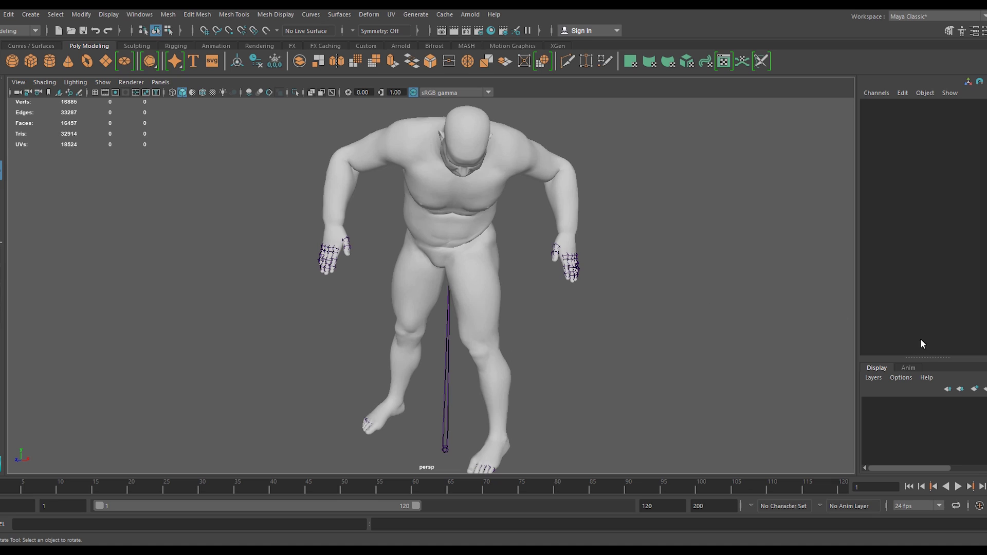